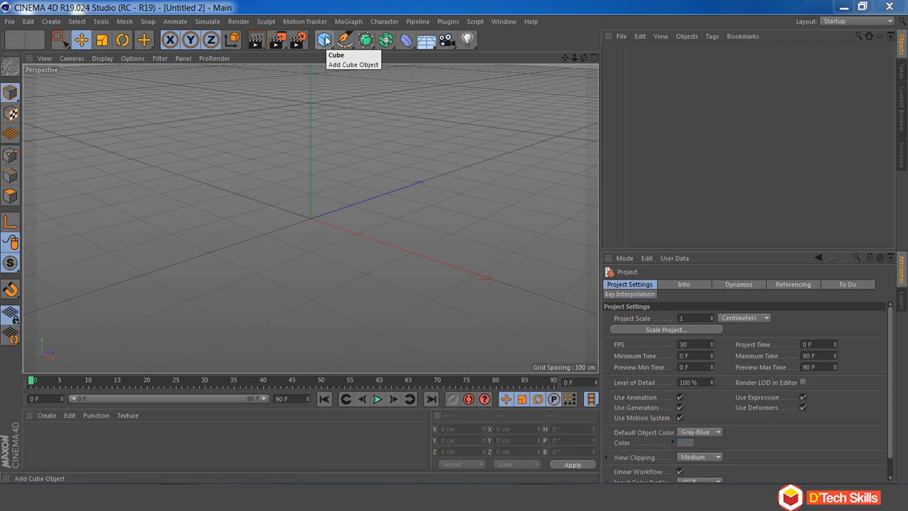
Add a cube, make it editable, and switch the viewport display to Gouraud Shading (Lines)
{"action": "left_click", "coordinate": [325, 41]}
{"action": "left_click", "coordinate": [10, 67]}
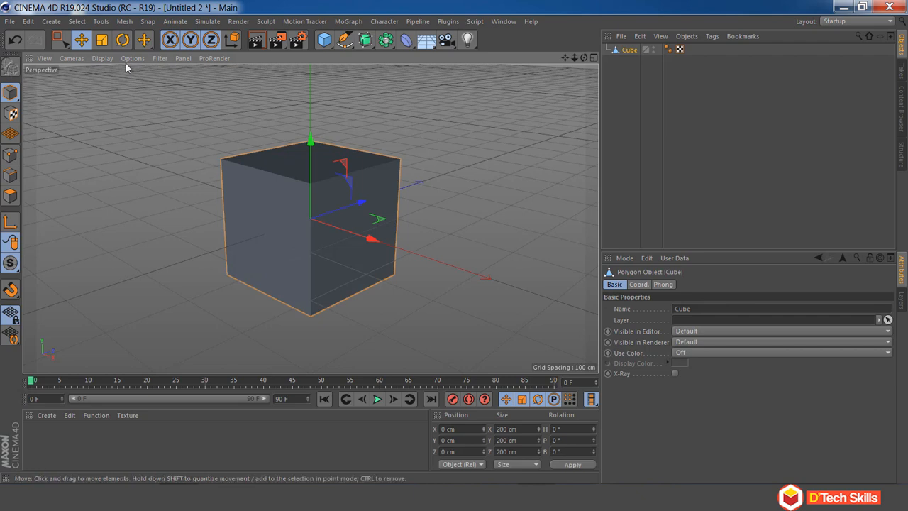
{"action": "left_click", "coordinate": [101, 61]}
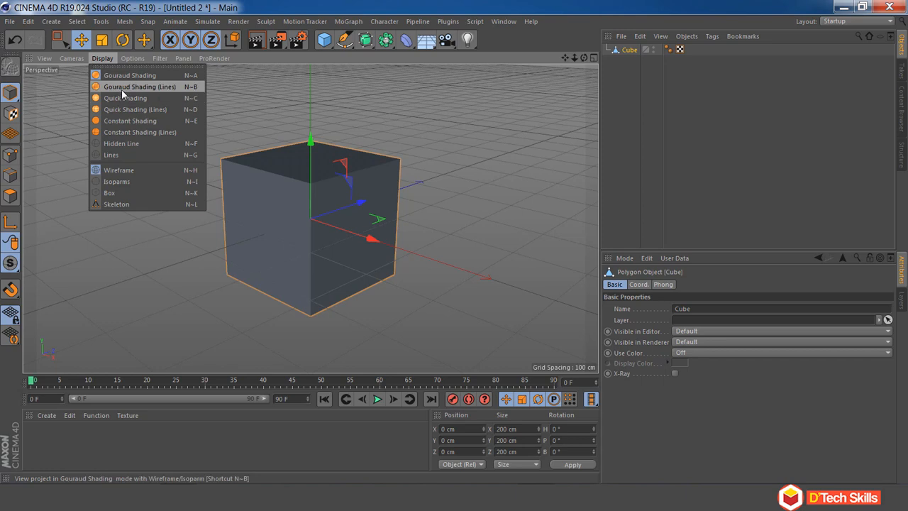
{"action": "left_click", "coordinate": [122, 90]}
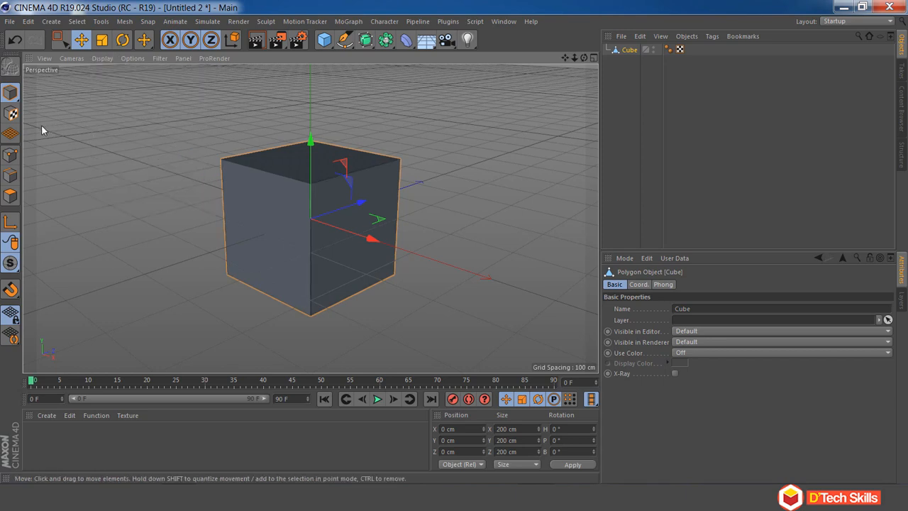
In point mode, try moving the cube's top corner point at X -100, Z -100 down about 61 cm and along Z, then undo both moves
{"action": "left_click", "coordinate": [10, 156]}
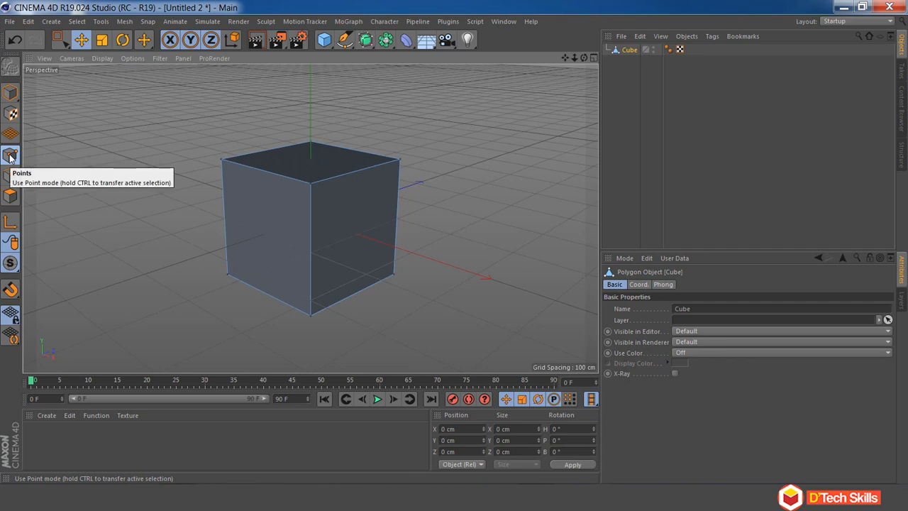
{"action": "left_click", "coordinate": [222, 160]}
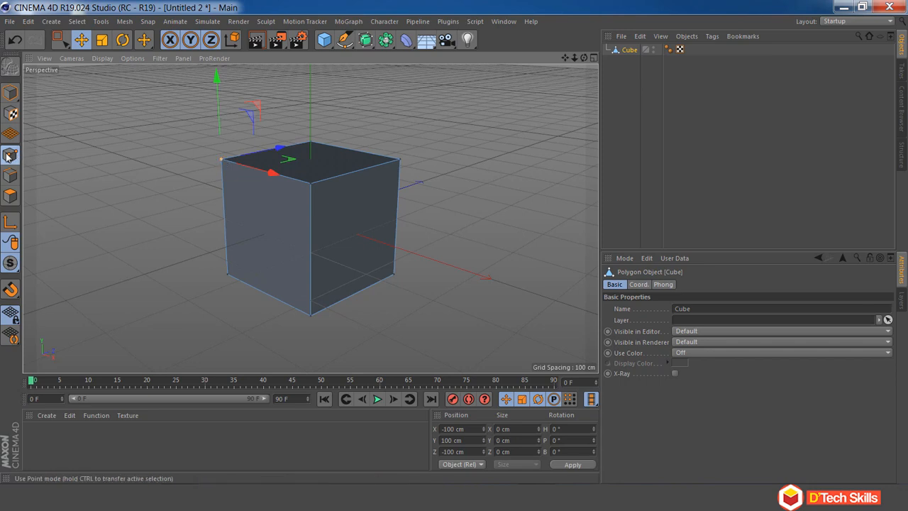
{"action": "left_click_drag", "start_coordinate": [216, 83], "coordinate": [217, 132]}
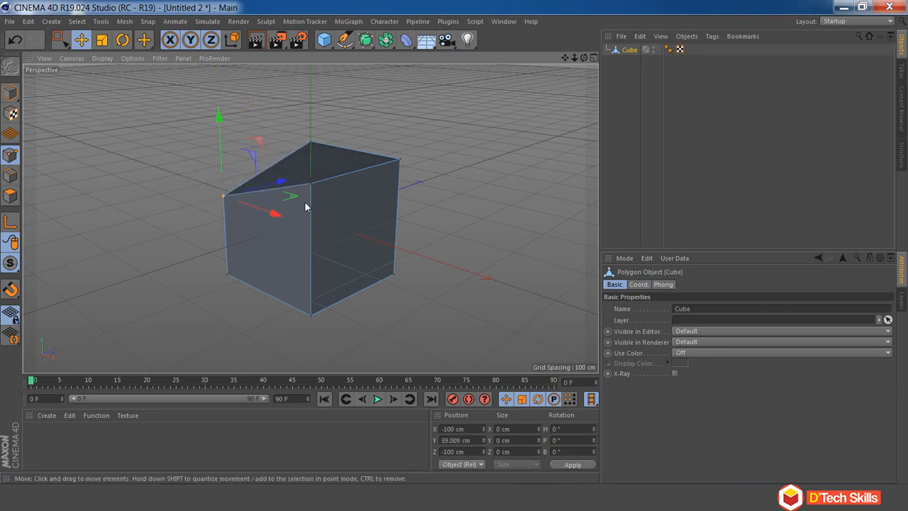
{"action": "left_click_drag", "start_coordinate": [287, 182], "coordinate": [299, 171]}
{"action": "key", "text": "ctrl+z"}
{"action": "key", "text": "ctrl+z"}
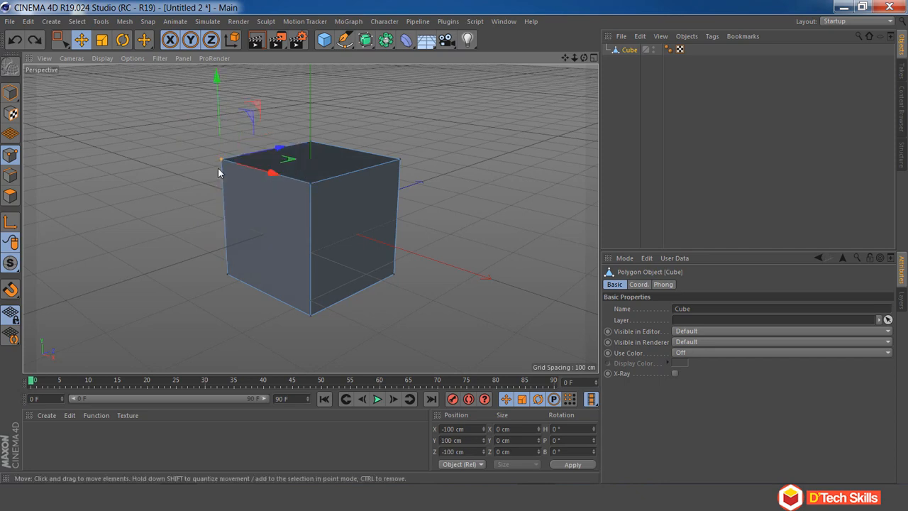
In edge mode, try moving the top edge of the cube's front face along its two diagonal axes, and undo both moves
{"action": "left_click", "coordinate": [10, 175]}
{"action": "left_click", "coordinate": [285, 183]}
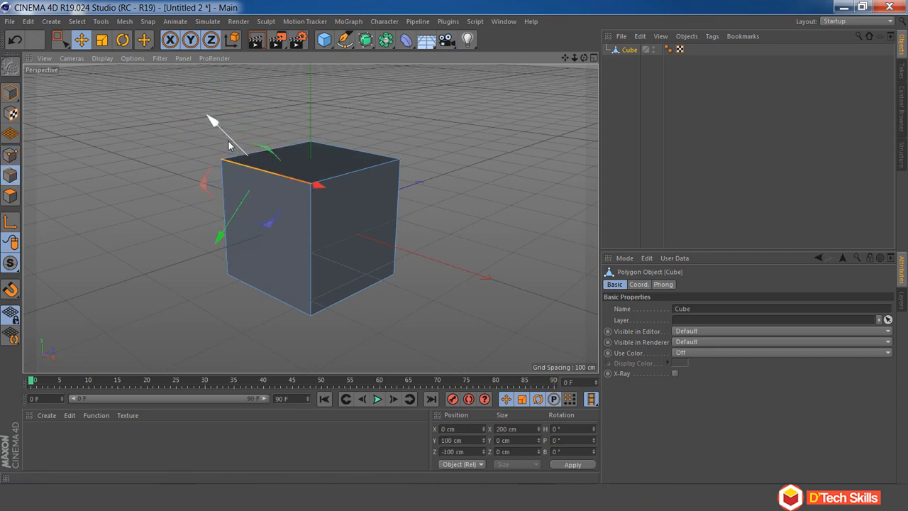
{"action": "left_click_drag", "start_coordinate": [221, 125], "coordinate": [172, 107]}
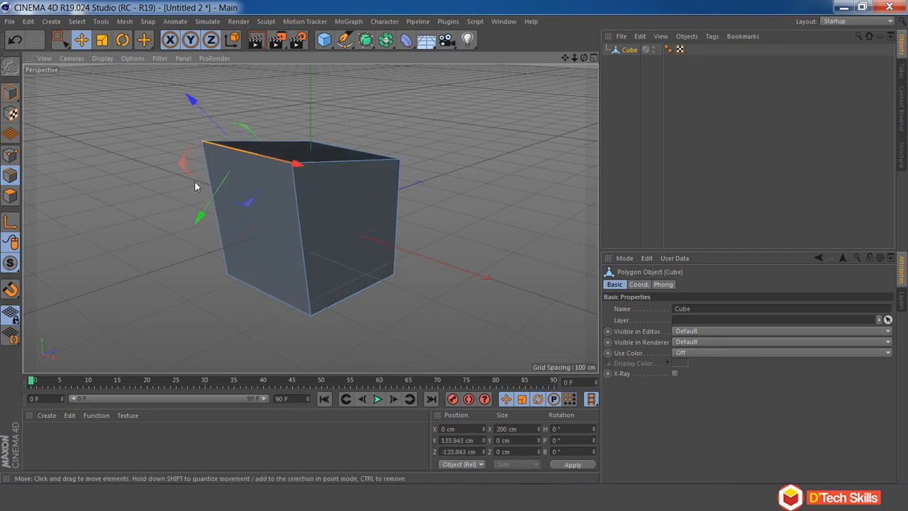
{"action": "left_click_drag", "start_coordinate": [197, 225], "coordinate": [206, 269]}
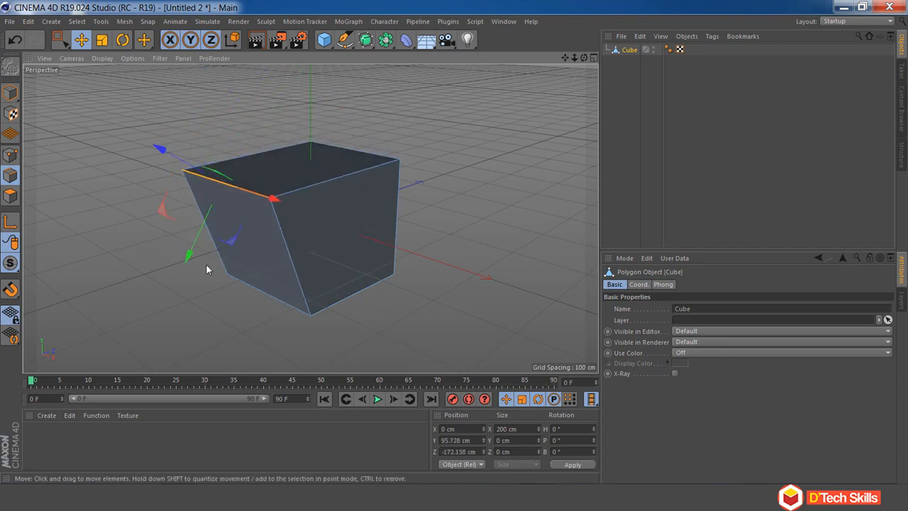
{"action": "key", "text": "ctrl+z"}
{"action": "key", "text": "ctrl+z"}
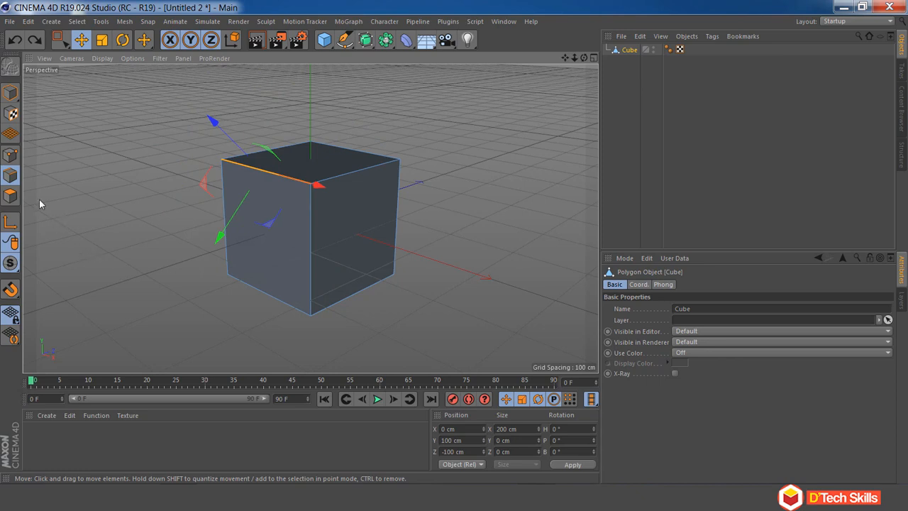
In polygon mode, try moving the cube's front polygon outward about 114 cm along Z, and undo the move
{"action": "left_click", "coordinate": [10, 197]}
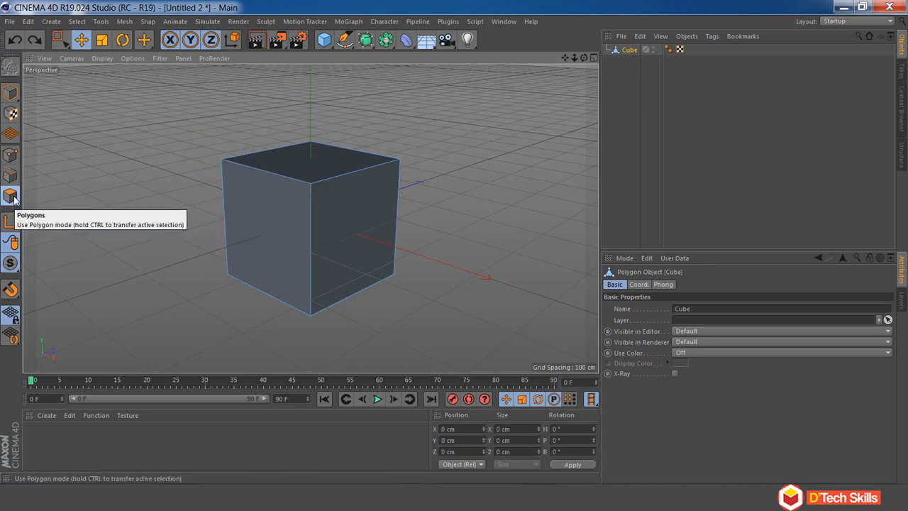
{"action": "left_click", "coordinate": [298, 255]}
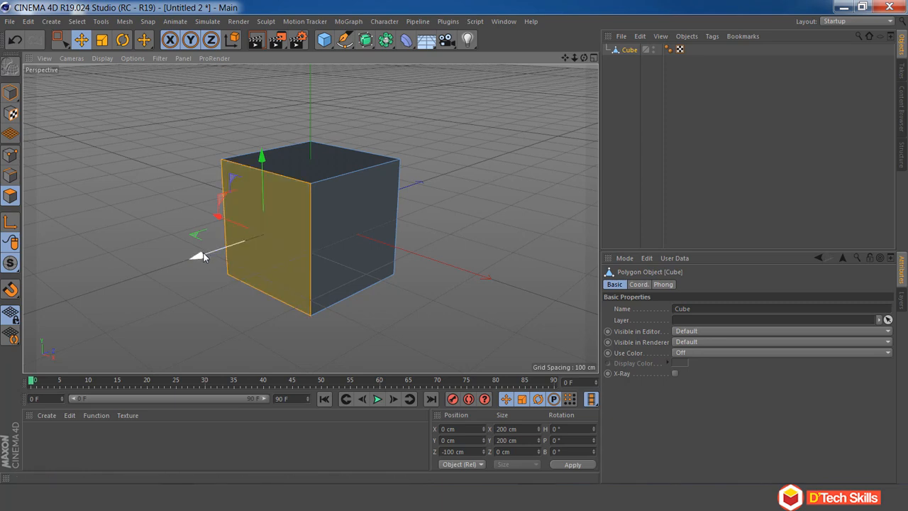
{"action": "left_click_drag", "start_coordinate": [203, 255], "coordinate": [145, 312]}
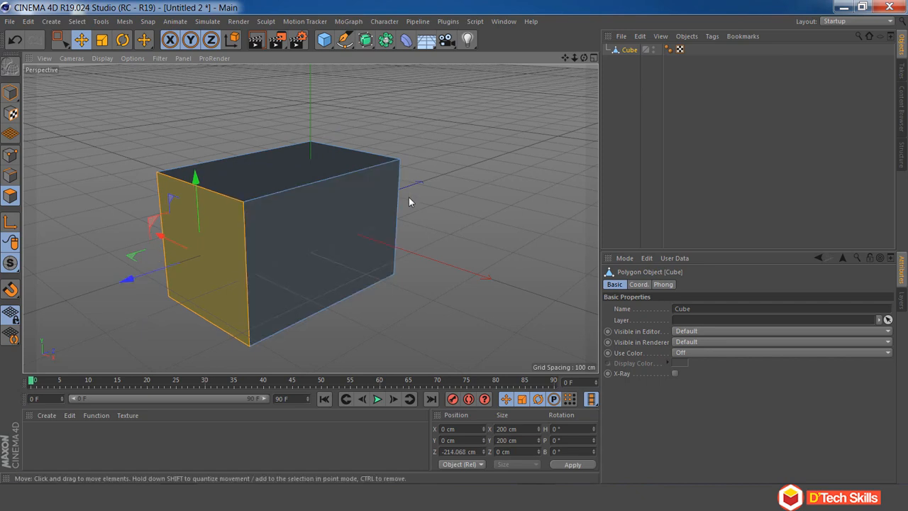
{"action": "key", "text": "ctrl+z"}
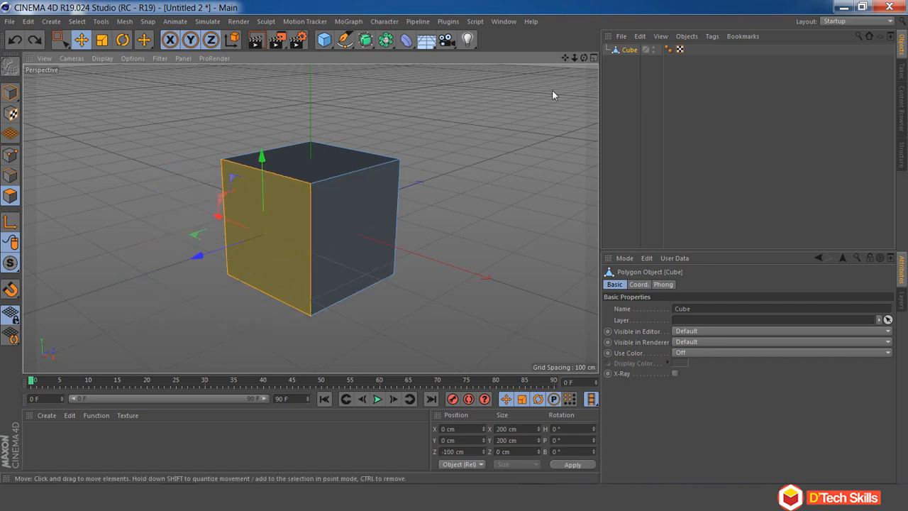
Use Extrude to extend the cube's front polygon outward about 80 cm and its top polygon upward about 54 cm
{"action": "left_click_drag", "start_coordinate": [584, 57], "coordinate": [561, 72]}
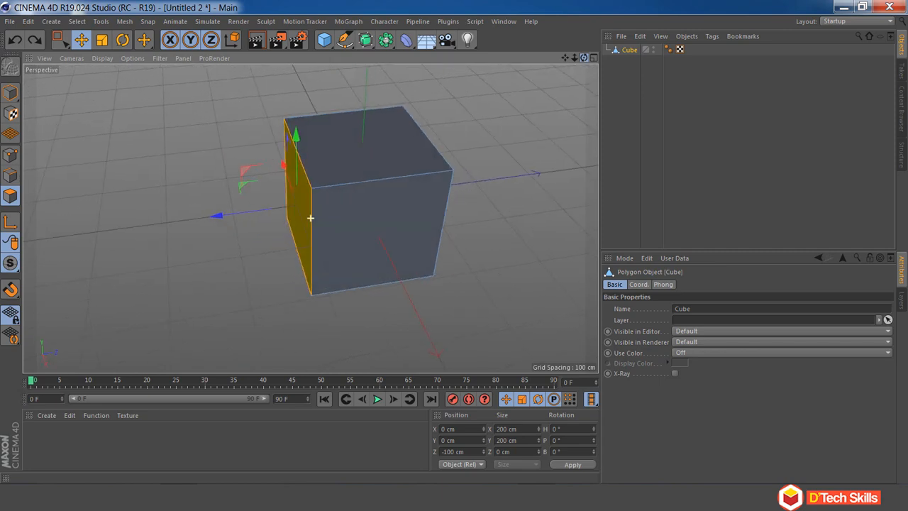
{"action": "left_click_drag", "start_coordinate": [310, 218], "coordinate": [337, 217], "text": "alt"}
{"action": "left_click", "coordinate": [158, 130]}
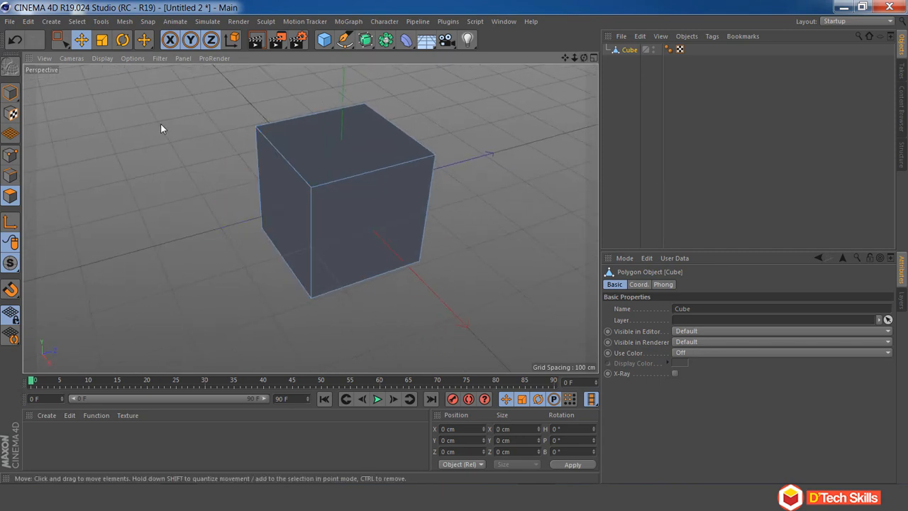
{"action": "right_click", "coordinate": [161, 126]}
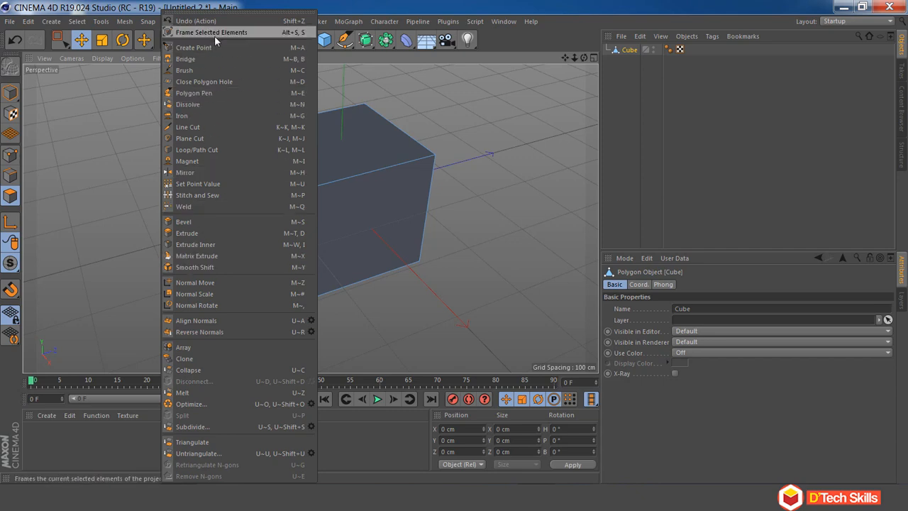
{"action": "left_click", "coordinate": [201, 234]}
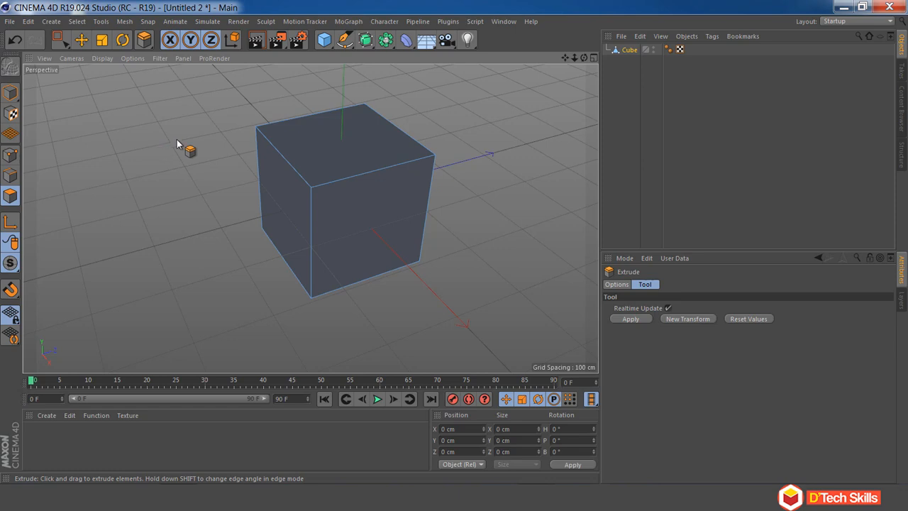
{"action": "left_click", "coordinate": [286, 206]}
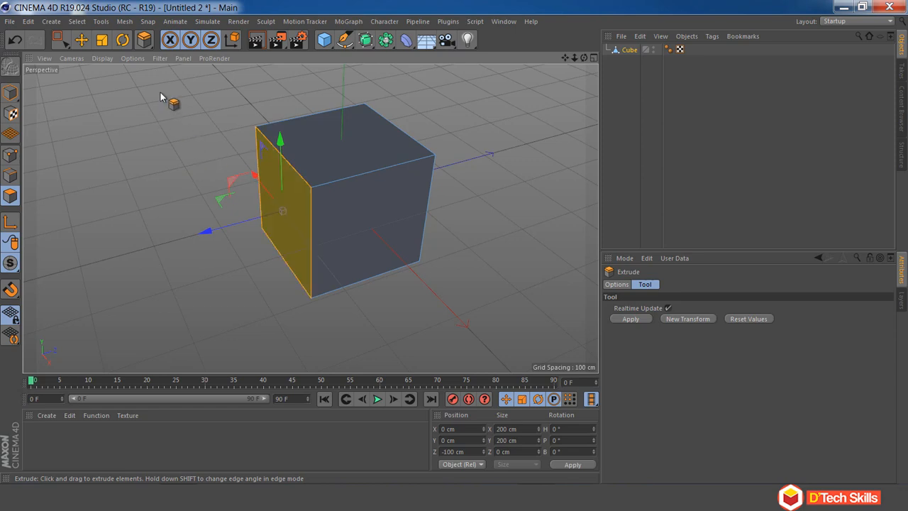
{"action": "left_click_drag", "start_coordinate": [160, 96], "coordinate": [215, 96]}
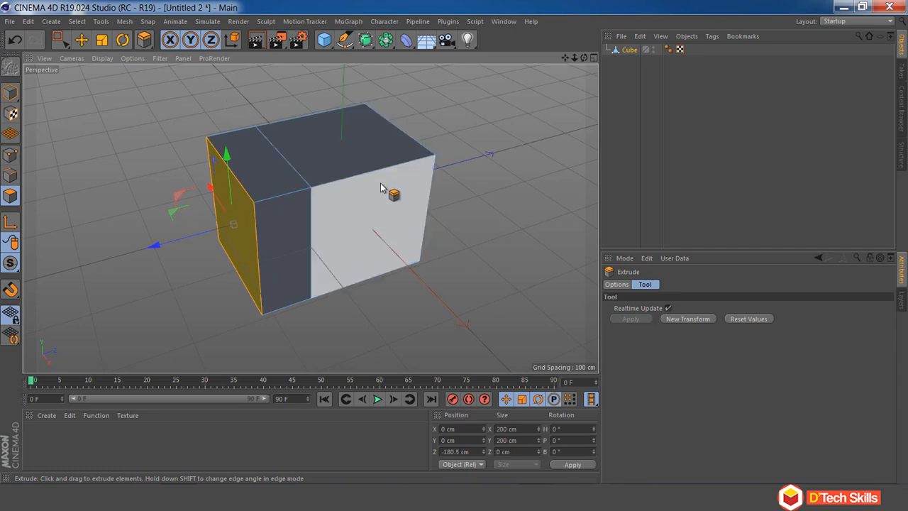
{"action": "left_click", "coordinate": [326, 171]}
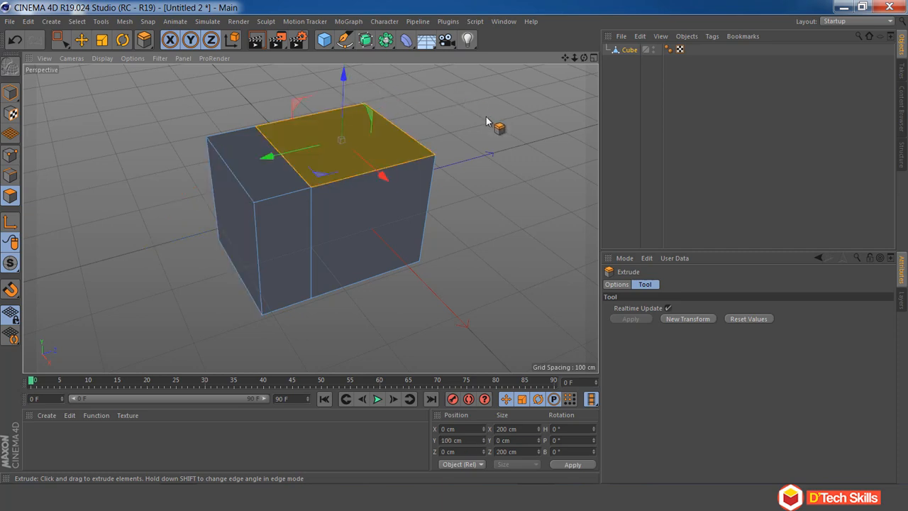
{"action": "mouse_move", "coordinate": [482, 101]}
{"action": "left_mouse_down", "text": "alt"}
{"action": "mouse_move", "coordinate": [476, 73]}
{"action": "mouse_move", "coordinate": [477, 104]}
{"action": "mouse_move", "coordinate": [438, 103]}
{"action": "mouse_move", "coordinate": [478, 103]}
{"action": "left_mouse_up", "text": "alt"}
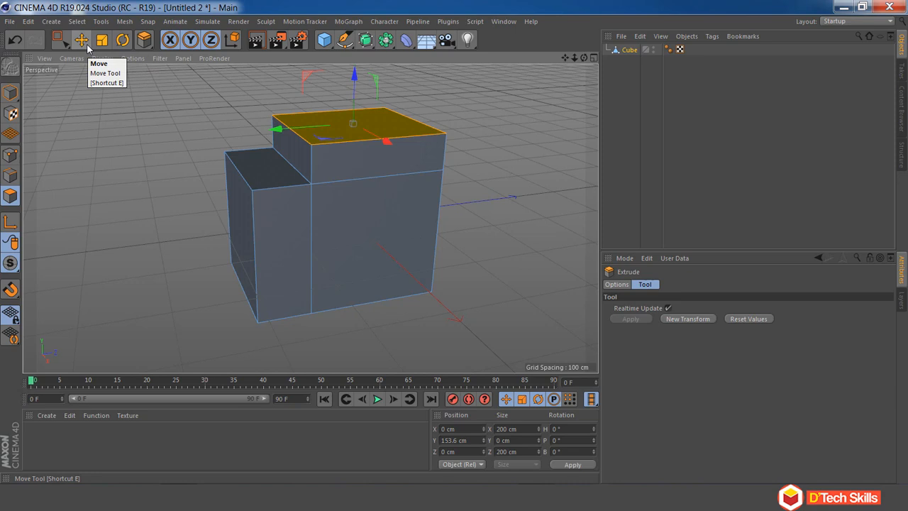
Extrude the cube's positive-X side polygon outward about 88 cm along X using the Move tool
{"action": "left_click", "coordinate": [336, 204]}
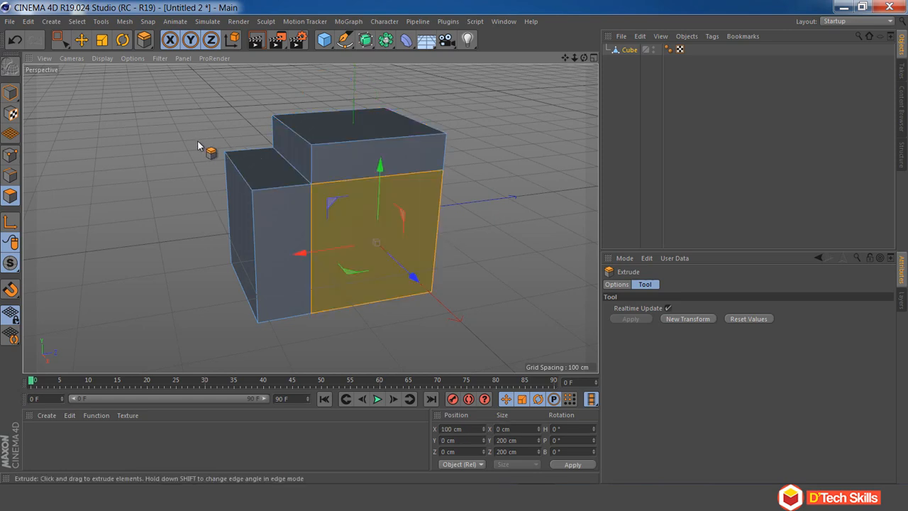
{"action": "left_click", "coordinate": [82, 39]}
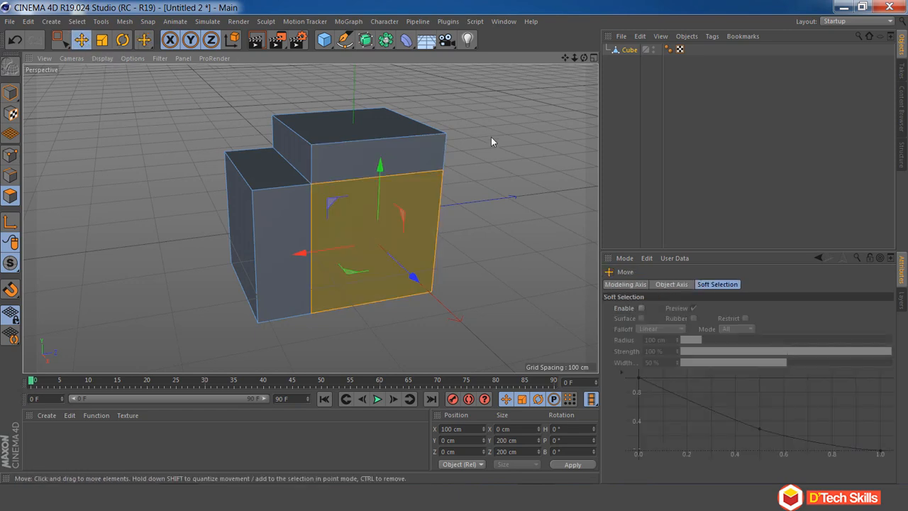
{"action": "left_click_drag", "start_coordinate": [489, 140], "coordinate": [532, 143], "text": "alt"}
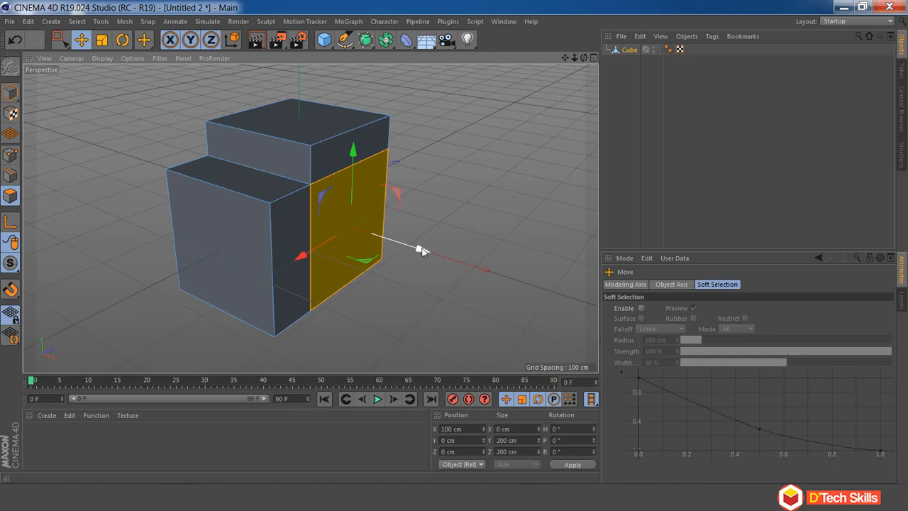
{"action": "left_click_drag", "start_coordinate": [422, 250], "coordinate": [479, 269]}
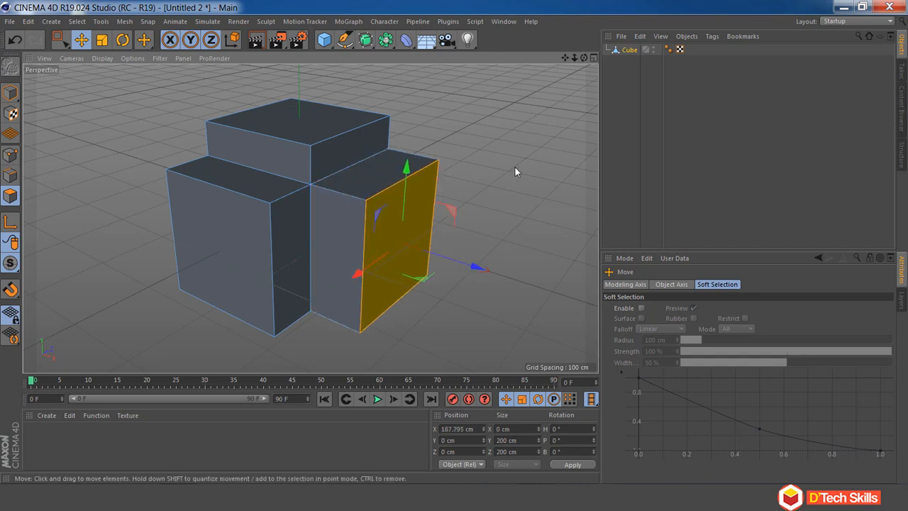
Delete the extruded cube from the scene
{"action": "key", "text": "t"}
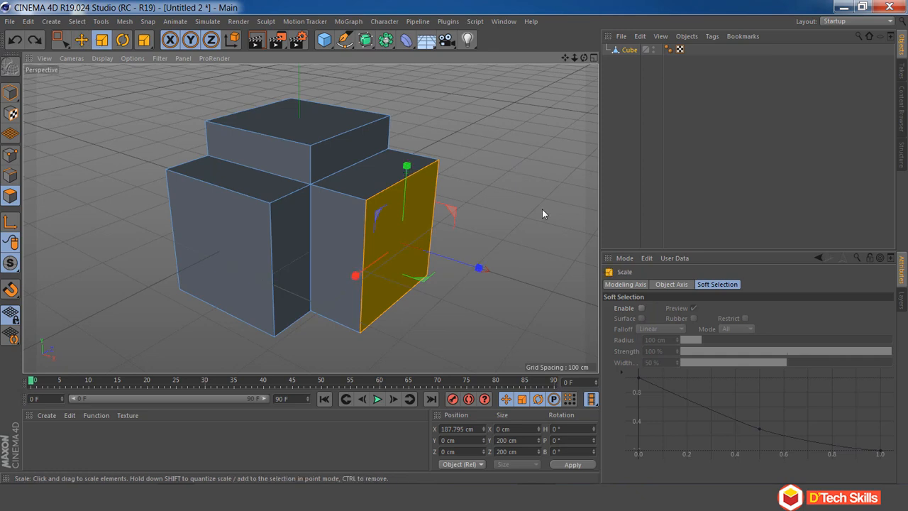
{"action": "left_click", "coordinate": [627, 51]}
{"action": "key", "text": "Delete"}
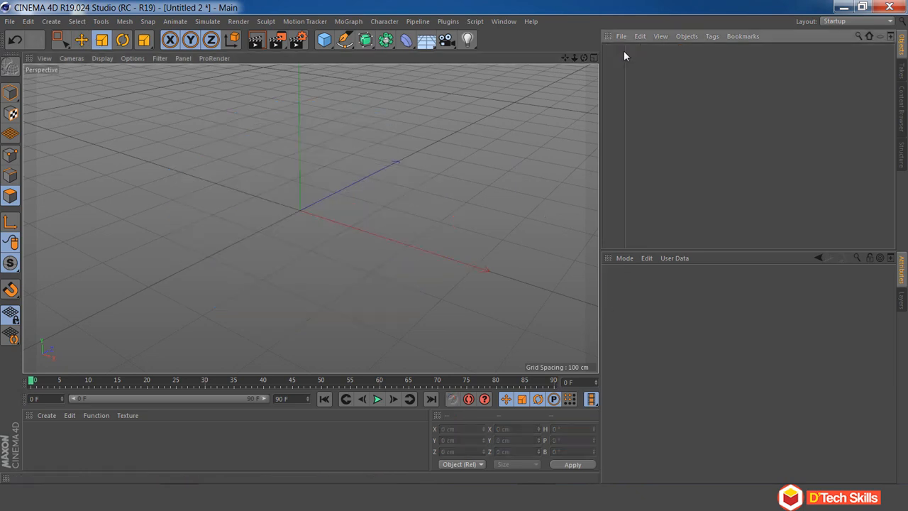
Add a new default 200 cm cube and convert it to an editable polygon object
{"action": "left_click", "coordinate": [324, 39]}
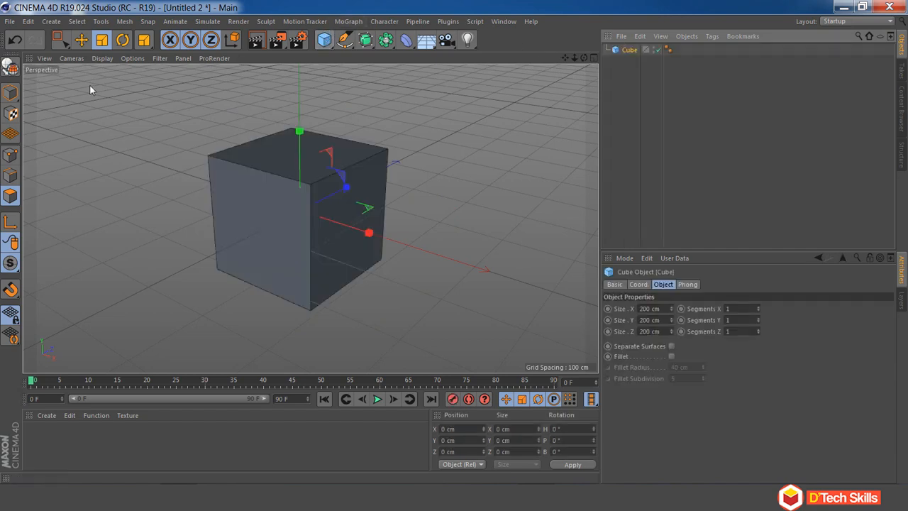
{"action": "left_click", "coordinate": [10, 67]}
{"action": "left_click", "coordinate": [260, 176]}
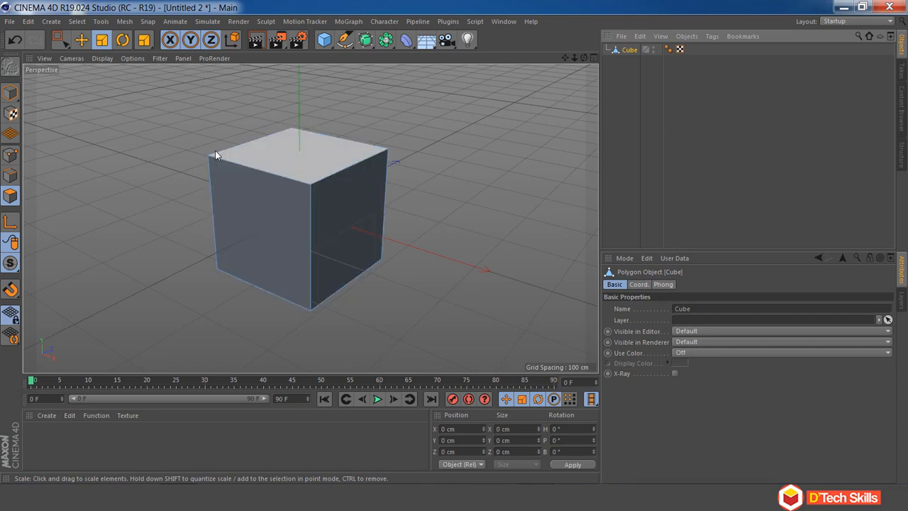
Use Loop/Path Cut with Symmetrical Cut enabled to add horizontal loops near the cube's top and bottom, at about 92.4% offset
{"action": "right_click", "coordinate": [130, 120]}
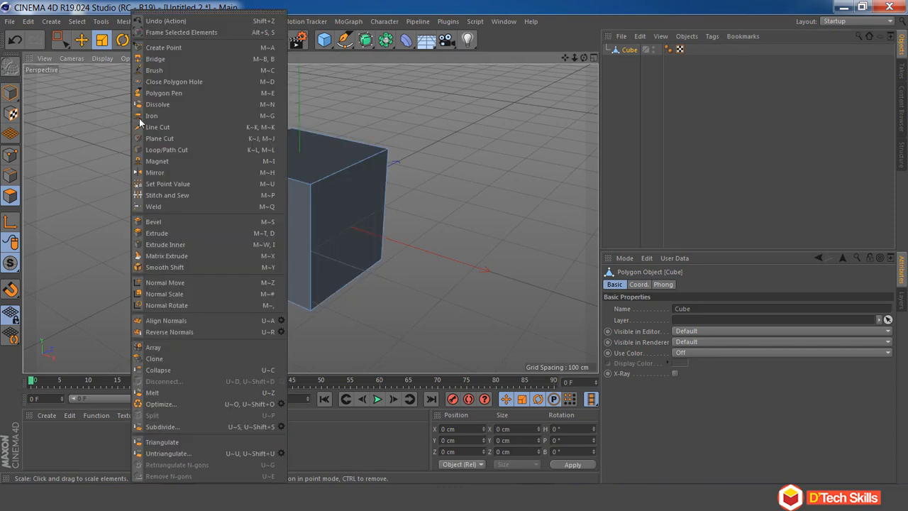
{"action": "left_click", "coordinate": [179, 150]}
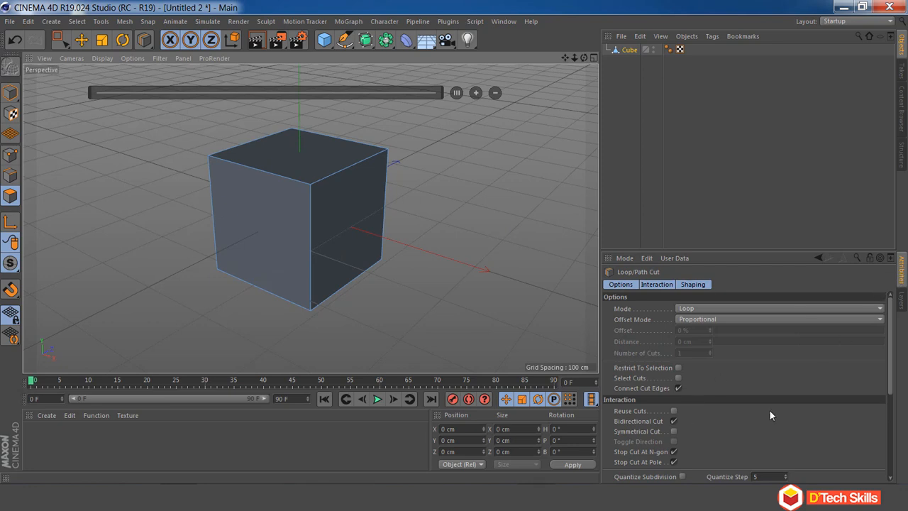
{"action": "left_click", "coordinate": [670, 432]}
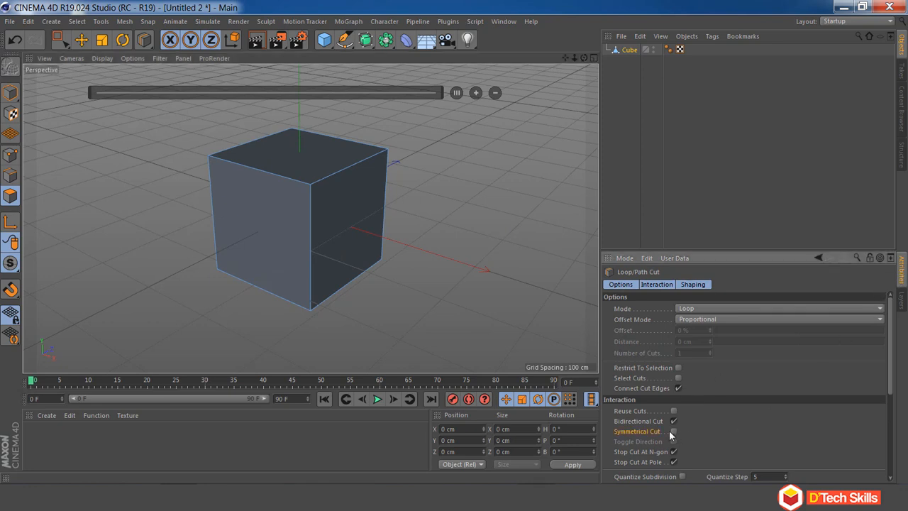
{"action": "left_click", "coordinate": [674, 431]}
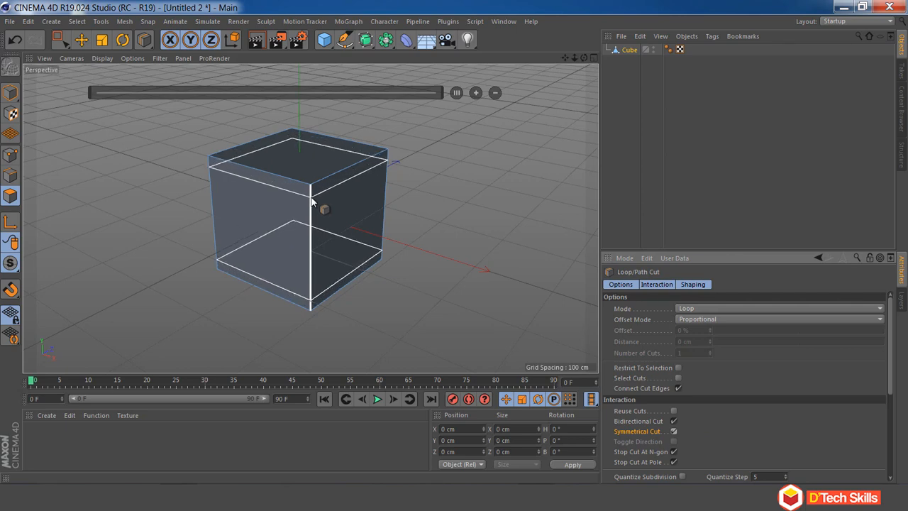
{"action": "left_click", "coordinate": [313, 198]}
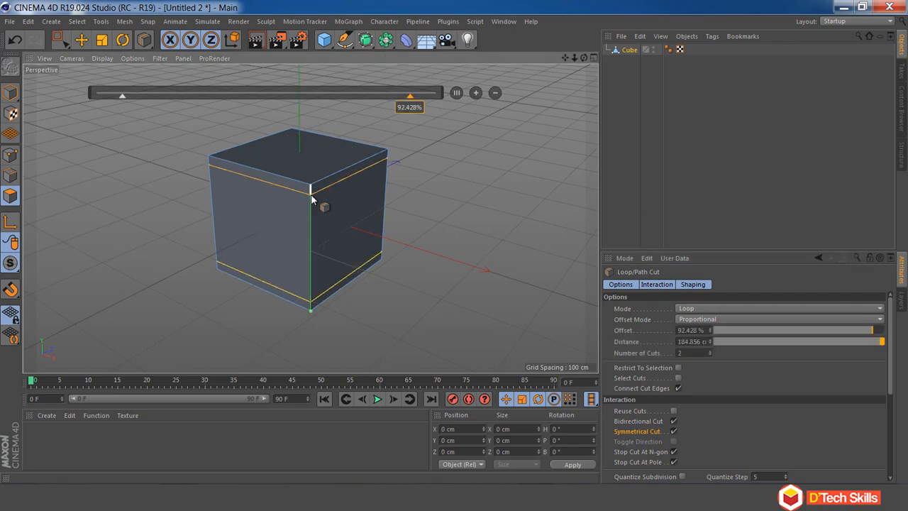
{"action": "left_click", "coordinate": [80, 41]}
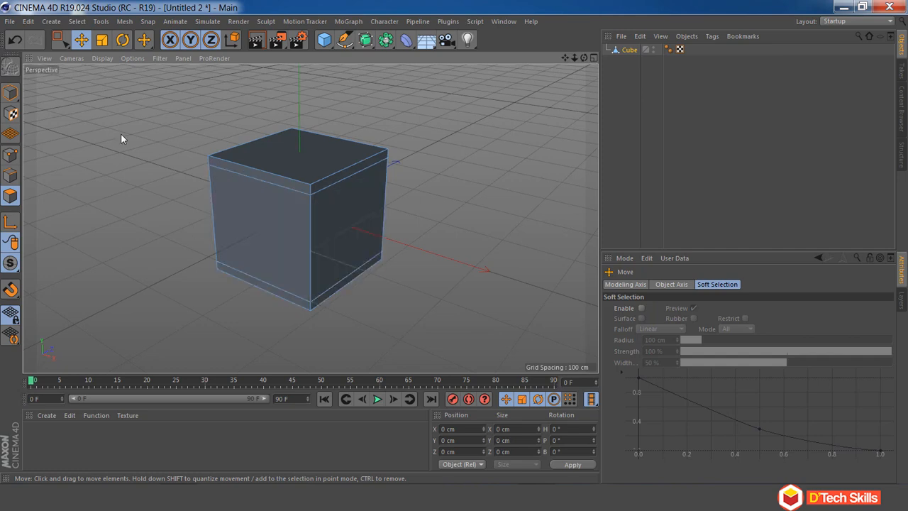
Use Loop Selection to select the narrow polygon bands around the cube's top and bottom edges
{"action": "left_click", "coordinate": [78, 22]}
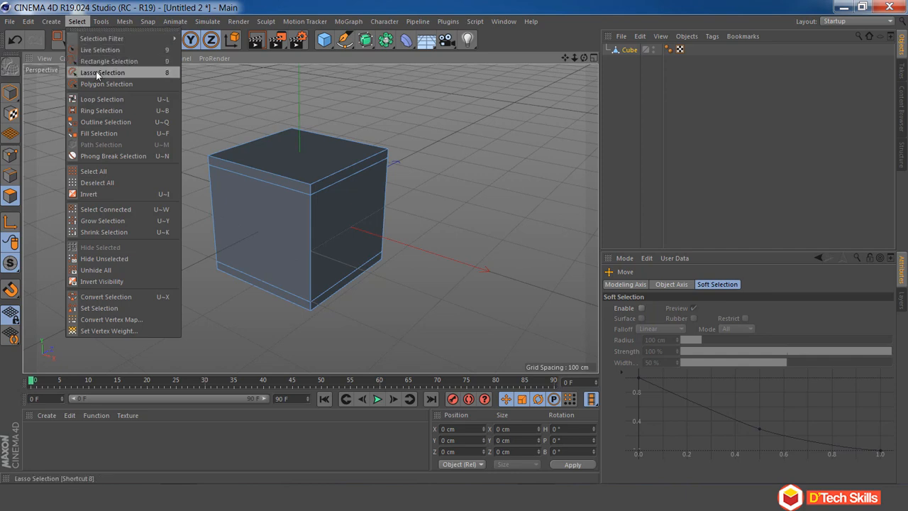
{"action": "left_click", "coordinate": [103, 98]}
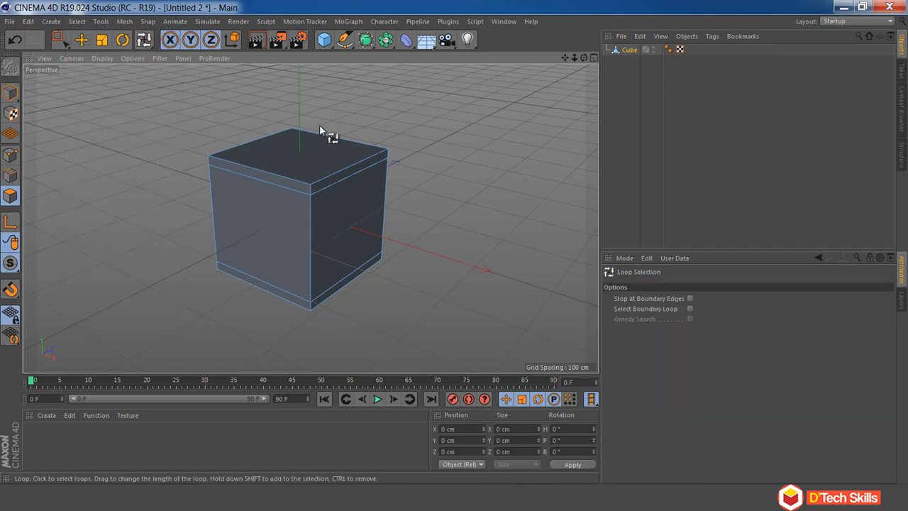
{"action": "left_click", "coordinate": [311, 192]}
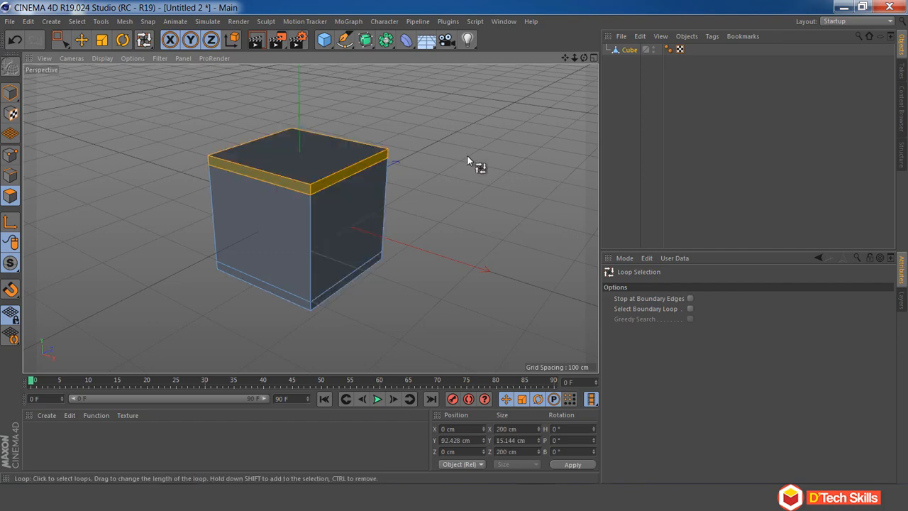
{"action": "mouse_move", "coordinate": [467, 156]}
{"action": "left_mouse_down", "text": "alt"}
{"action": "mouse_move", "coordinate": [385, 149]}
{"action": "mouse_move", "coordinate": [310, 163]}
{"action": "mouse_move", "coordinate": [466, 149]}
{"action": "left_mouse_up", "text": "alt"}
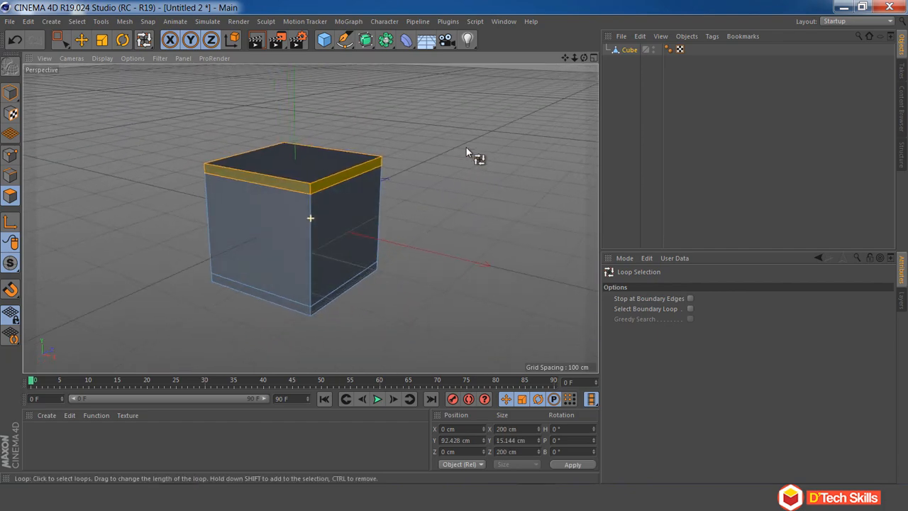
{"action": "left_click", "coordinate": [312, 308], "text": "shift"}
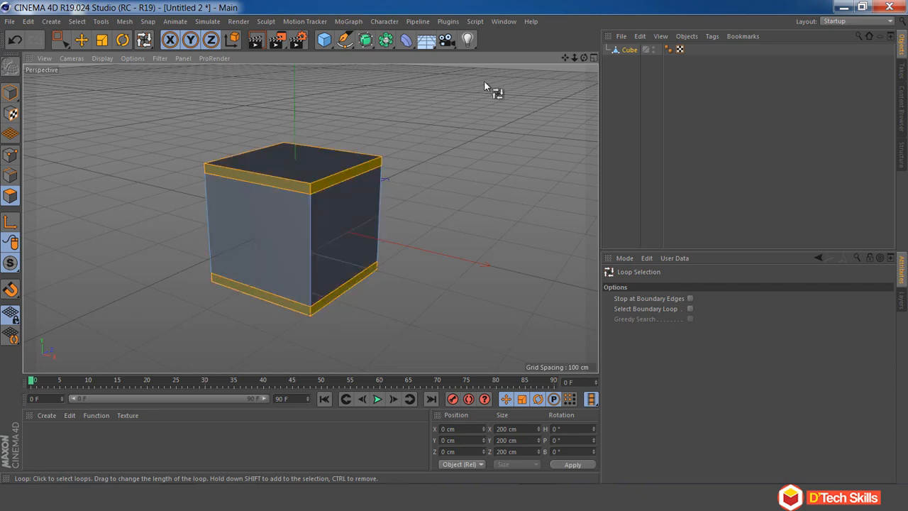
{"action": "left_click_drag", "start_coordinate": [562, 65], "coordinate": [347, 135], "text": "alt"}
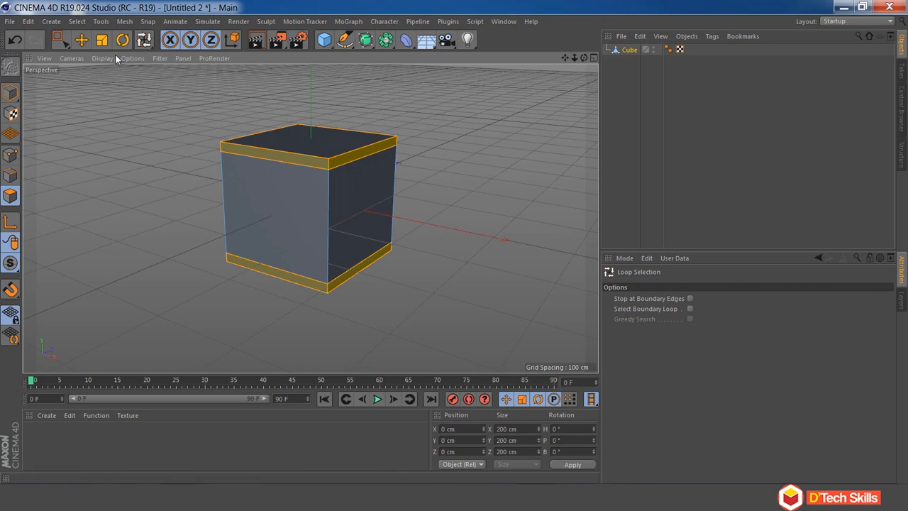
Try extruding the two selected bands outward about 34.7 cm, switching the maximum angle to 90° and back to 91°
{"action": "right_click", "coordinate": [132, 90]}
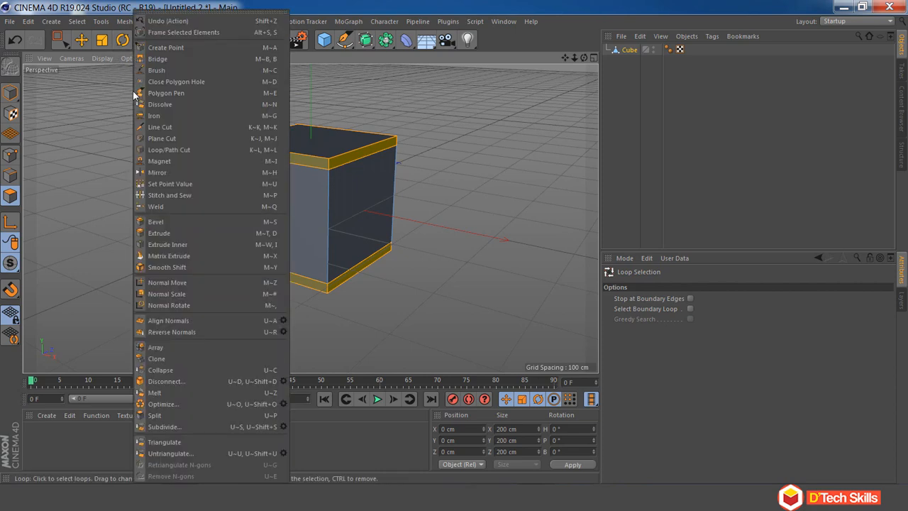
{"action": "left_click", "coordinate": [173, 236]}
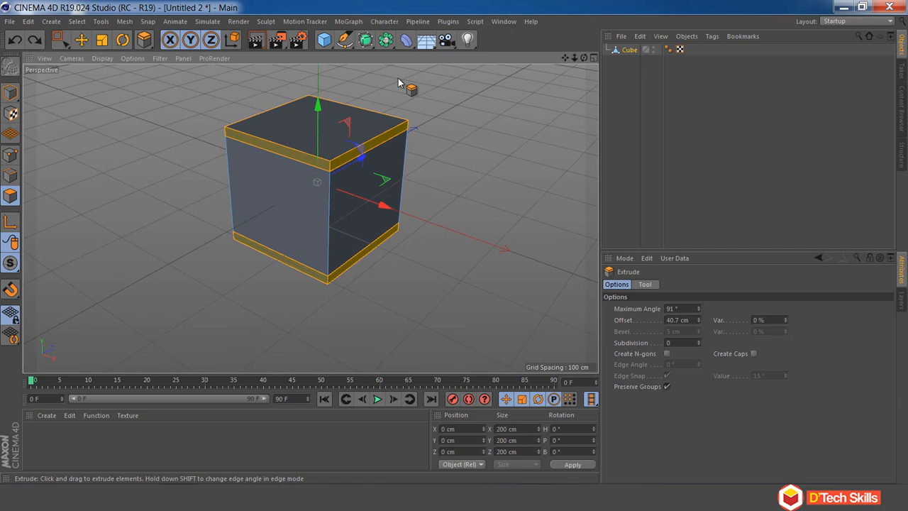
{"action": "left_click_drag", "start_coordinate": [398, 83], "coordinate": [430, 83]}
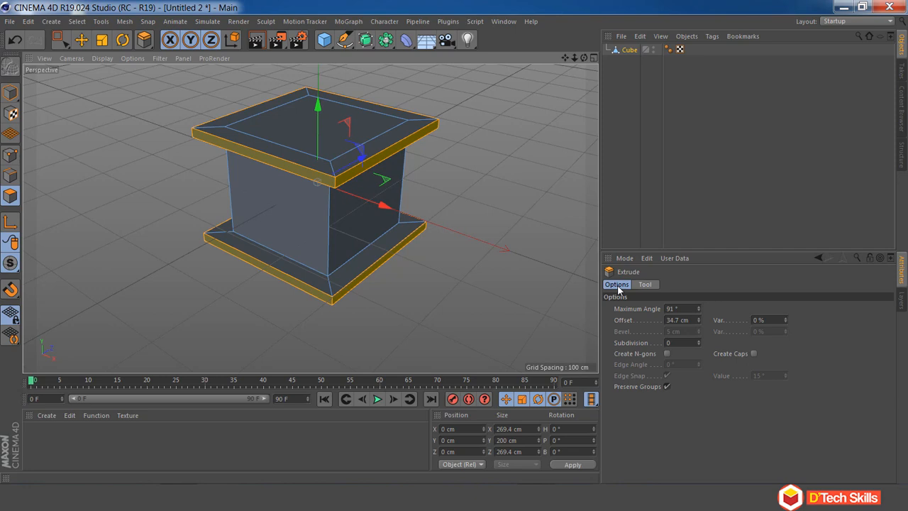
{"action": "left_click", "coordinate": [700, 310]}
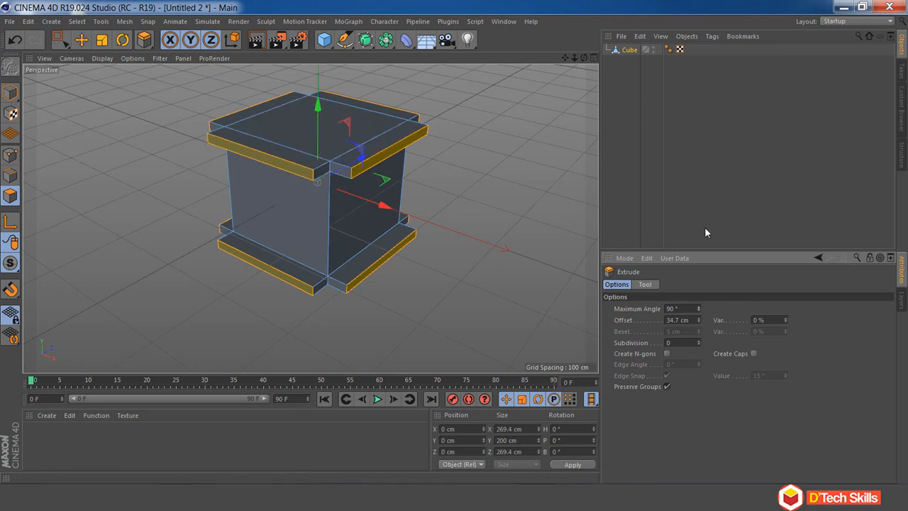
{"action": "left_click", "coordinate": [698, 307]}
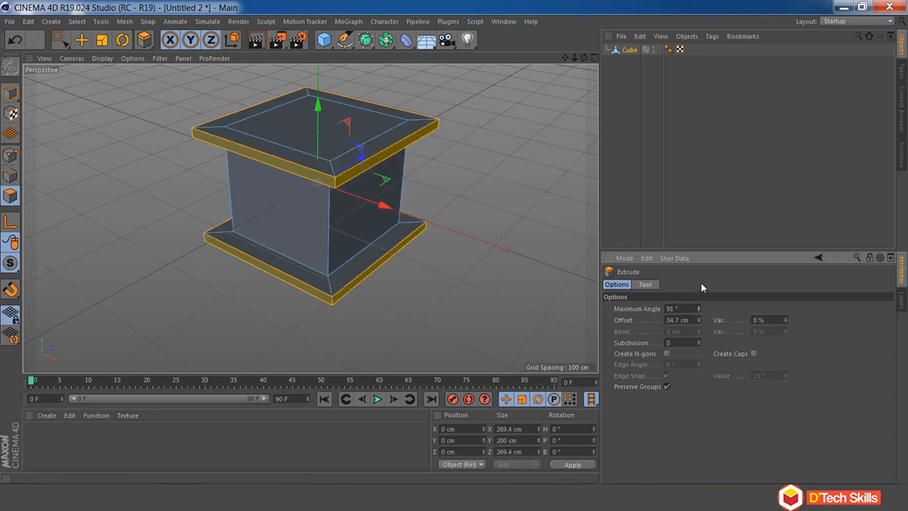
Set the bands' extrusion offset to 62.7 cm and its subdivision to 2
{"action": "left_click_drag", "start_coordinate": [699, 319], "coordinate": [699, 318]}
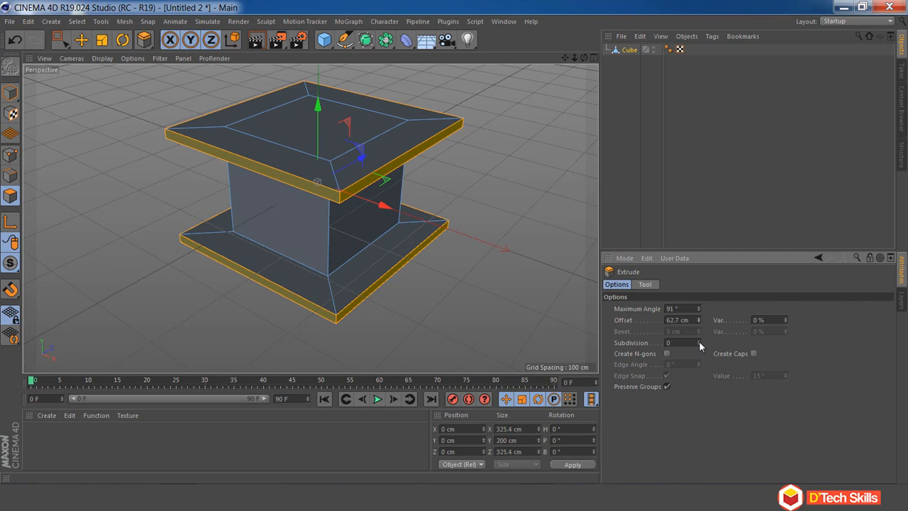
{"action": "left_click", "coordinate": [699, 341]}
{"action": "left_click", "coordinate": [697, 340]}
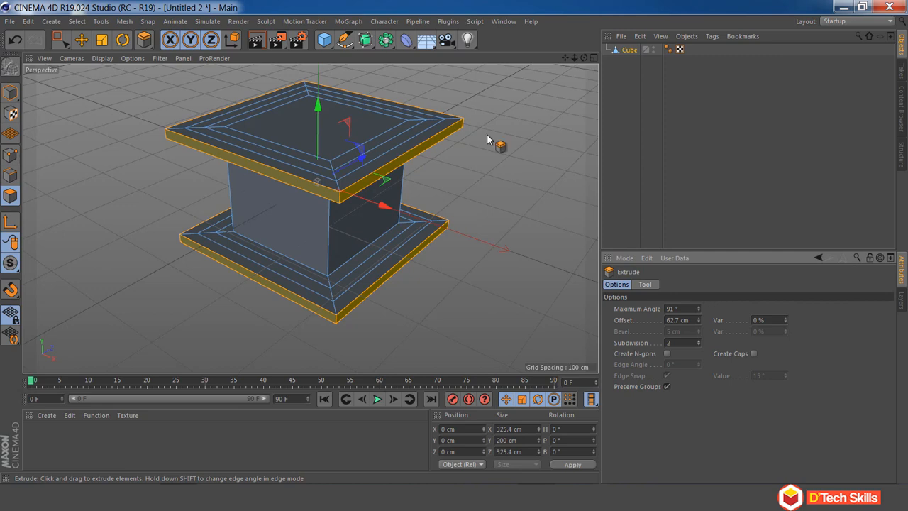
Undo the trial extrusion and extrude the top and bottom bands outward about 39.5 cm without subdivisions
{"action": "key", "text": "ctrl+z"}
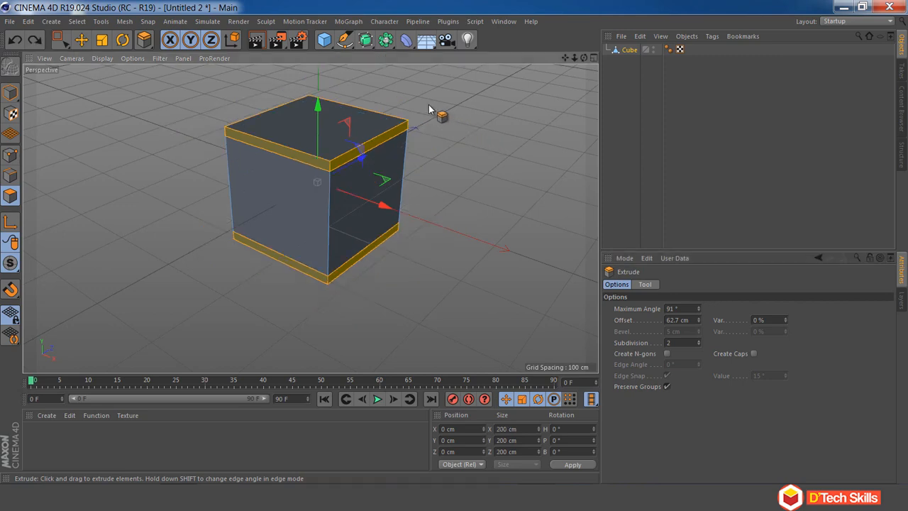
{"action": "key", "text": "ctrl+z"}
{"action": "left_click_drag", "start_coordinate": [145, 127], "coordinate": [184, 126]}
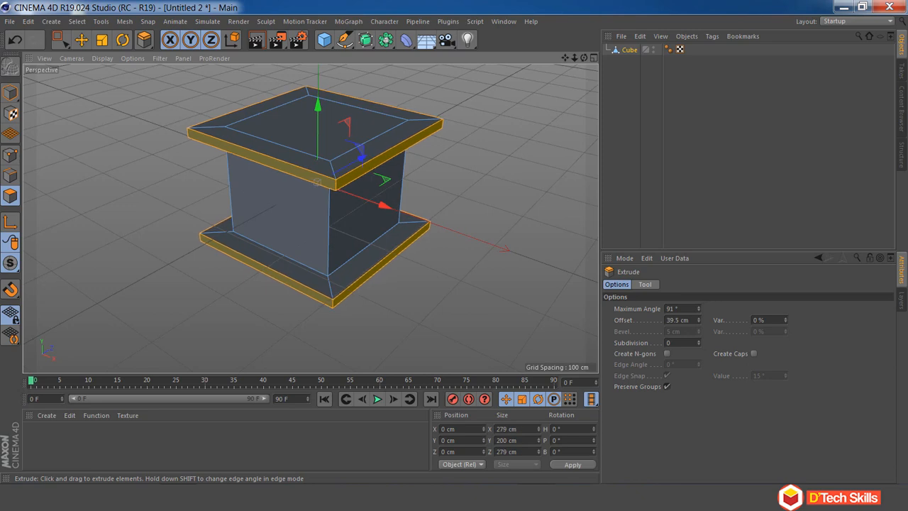
Select the two opposite upper rim polygons on the X sides and extrude them upward about 97.5 cm
{"action": "left_click_drag", "start_coordinate": [565, 58], "coordinate": [564, 94]}
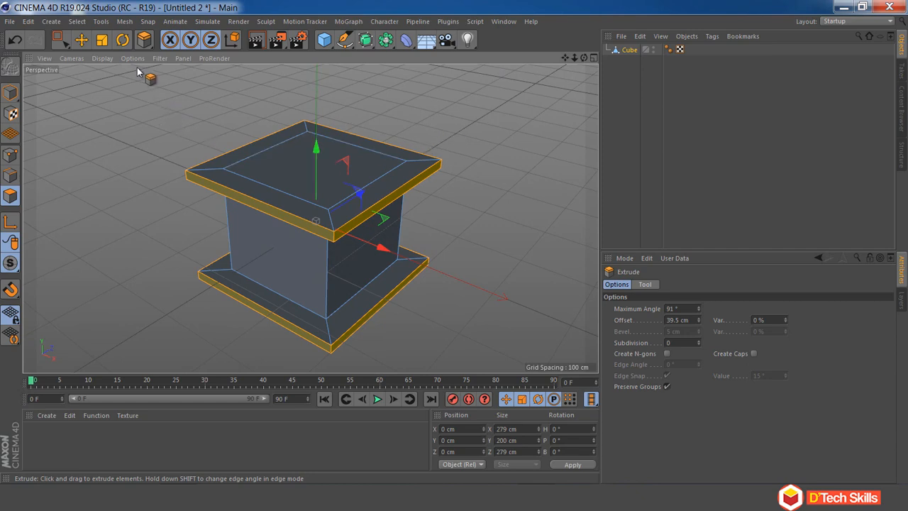
{"action": "left_click", "coordinate": [83, 41]}
{"action": "left_click", "coordinate": [276, 137]}
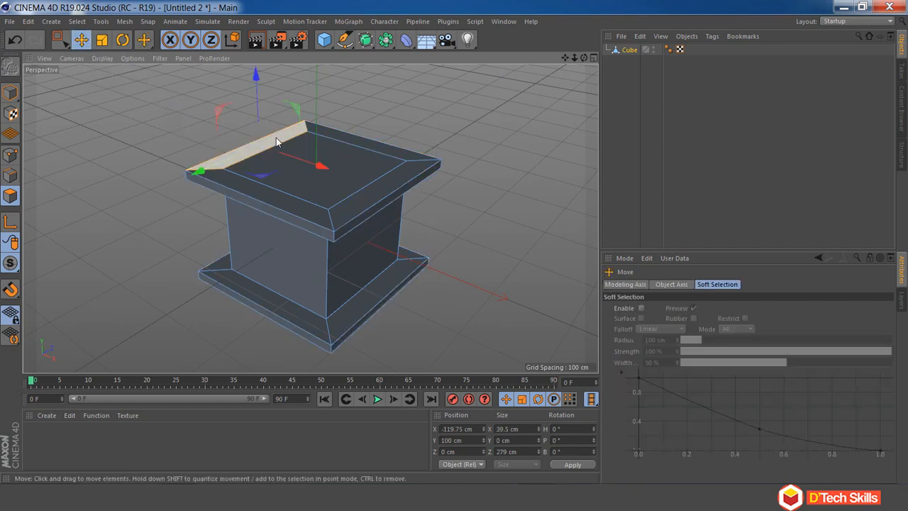
{"action": "left_click", "coordinate": [387, 188], "text": "shift"}
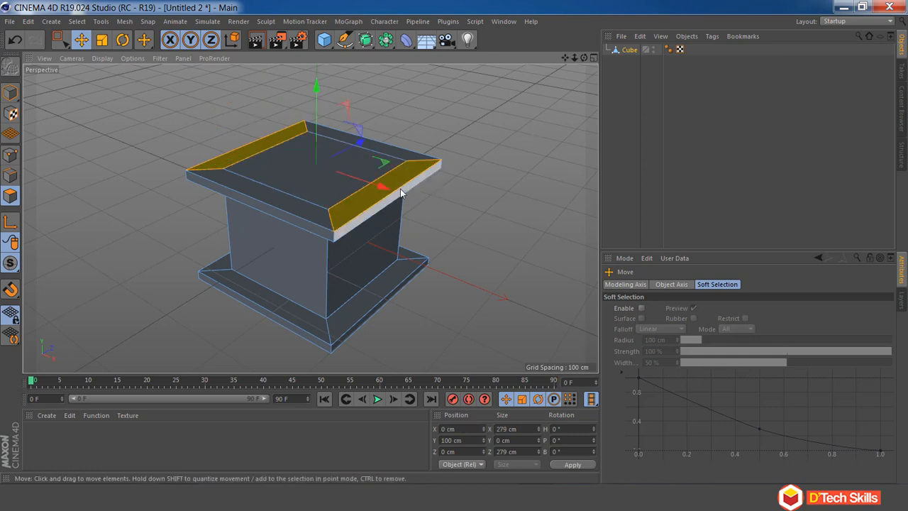
{"action": "left_click_drag", "start_coordinate": [576, 58], "coordinate": [559, 59]}
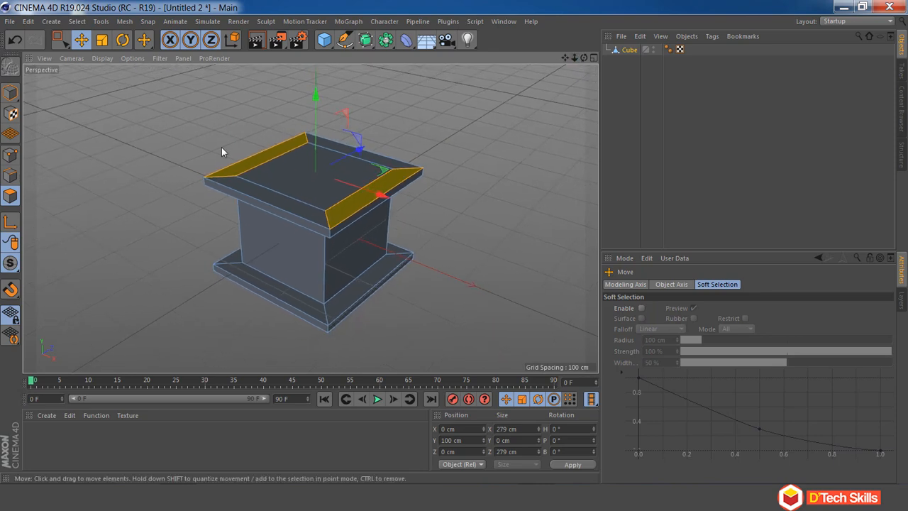
{"action": "key", "text": "d"}
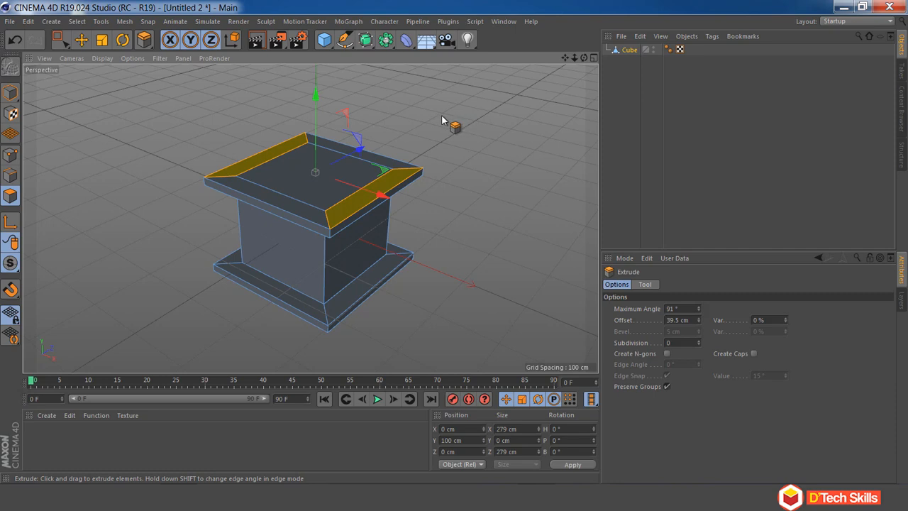
{"action": "left_click_drag", "start_coordinate": [442, 120], "coordinate": [522, 120]}
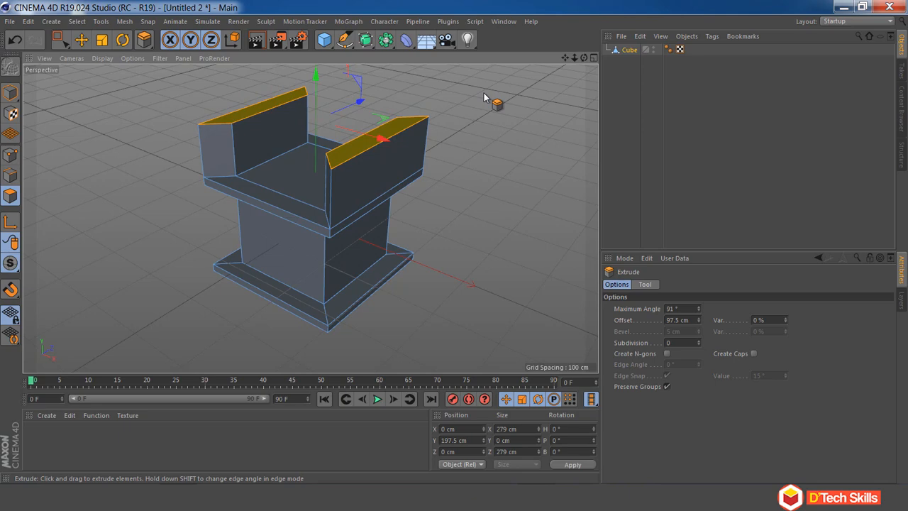
Select the front end polygons of the two raised walls and extrude them diagonally about 139.9 cm
{"action": "left_click_drag", "start_coordinate": [485, 97], "coordinate": [508, 128], "text": "alt"}
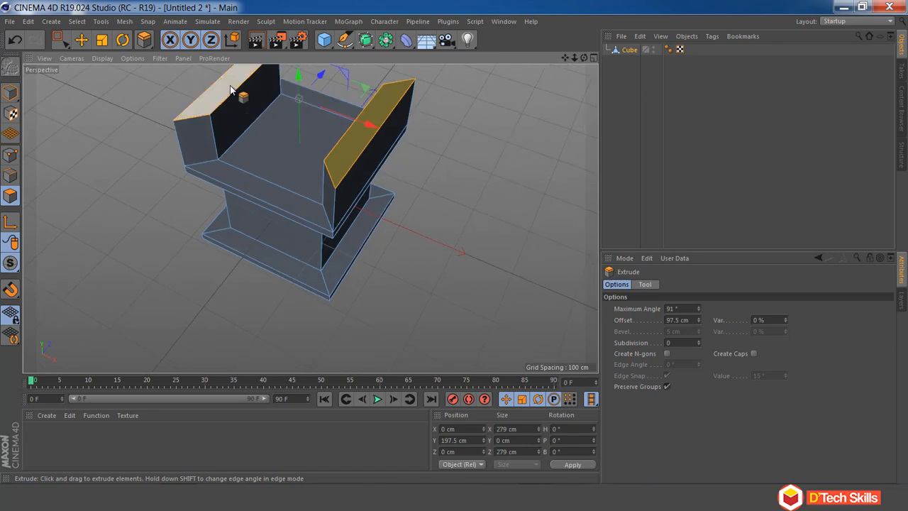
{"action": "left_click", "coordinate": [81, 39]}
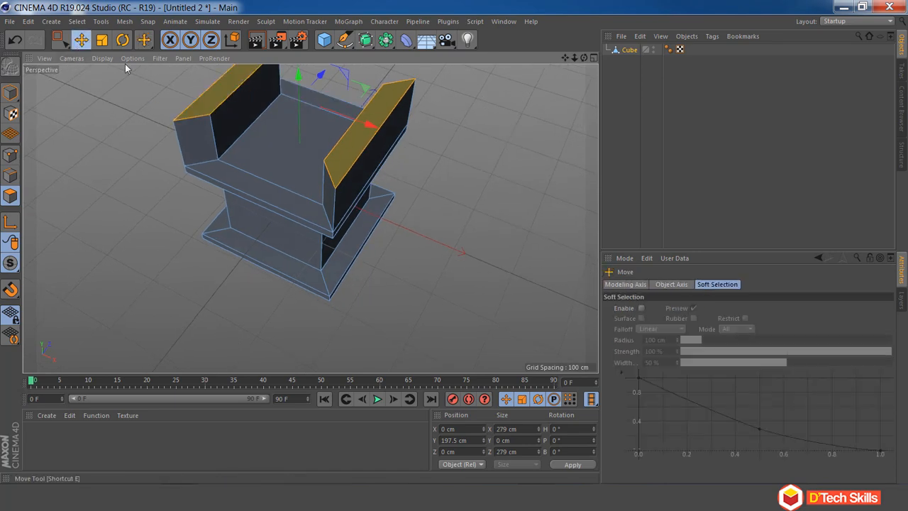
{"action": "left_click", "coordinate": [207, 131]}
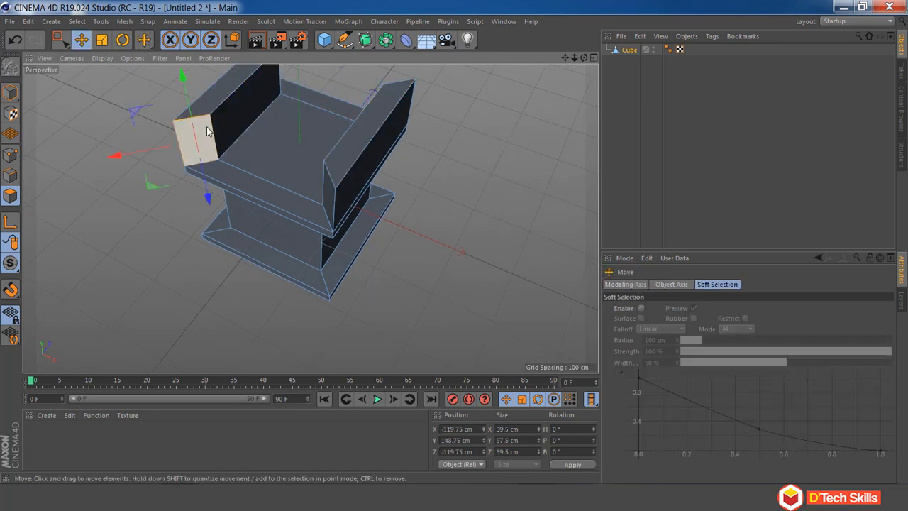
{"action": "left_click", "coordinate": [330, 196], "text": "shift"}
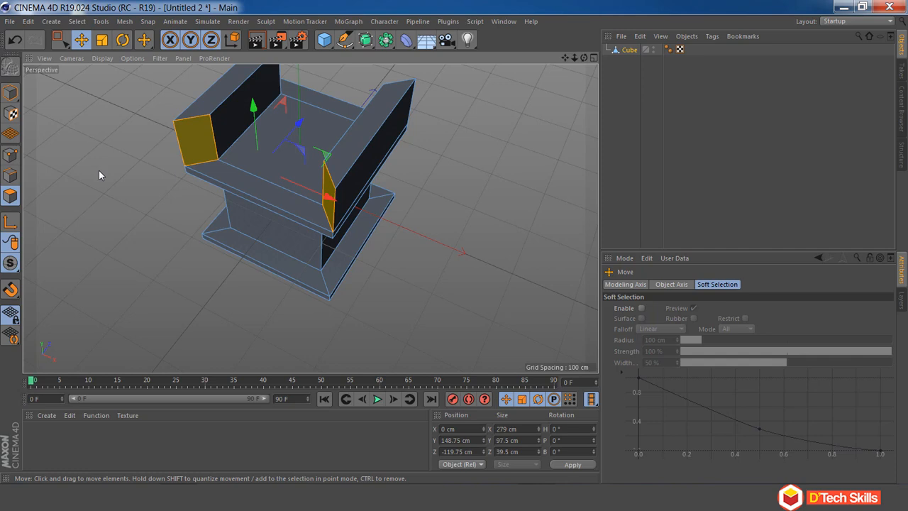
{"action": "key", "text": "d"}
{"action": "left_click_drag", "start_coordinate": [110, 178], "coordinate": [221, 212]}
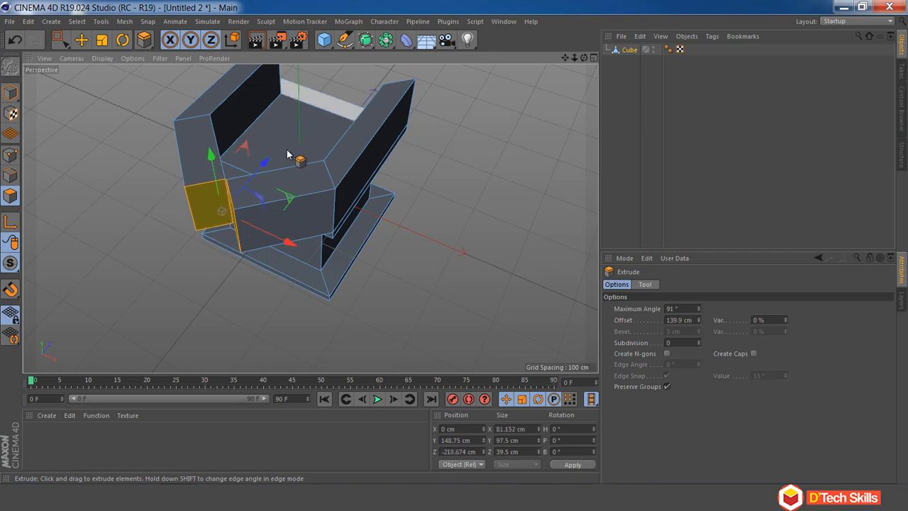
Set the extrusion offset of the two wall ends to 141.4 cm, aligning their inner corners on the centre line in the top view
{"action": "left_click_drag", "start_coordinate": [155, 191], "coordinate": [220, 157], "text": "alt"}
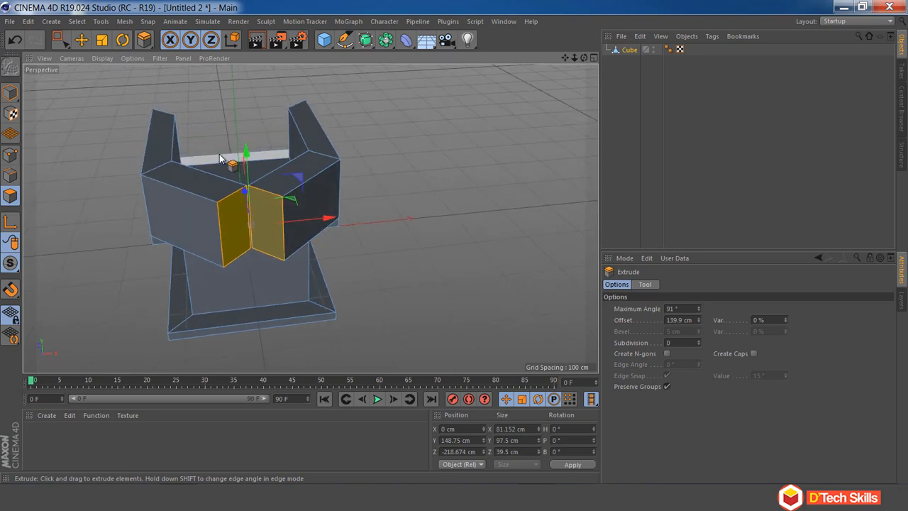
{"action": "left_click", "coordinate": [594, 58]}
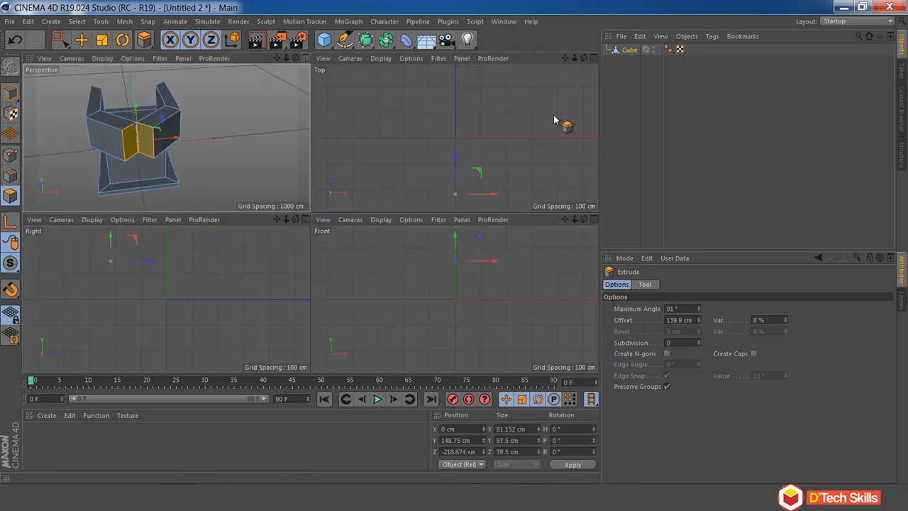
{"action": "left_click", "coordinate": [594, 57]}
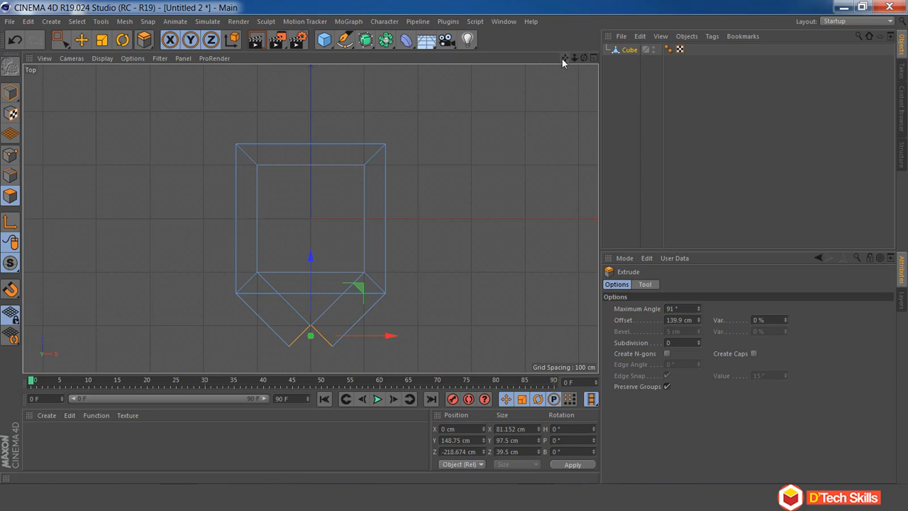
{"action": "mouse_move", "coordinate": [562, 58]}
{"action": "left_mouse_down"}
{"action": "mouse_move", "coordinate": [574, 59]}
{"action": "mouse_move", "coordinate": [566, 59]}
{"action": "left_mouse_up"}
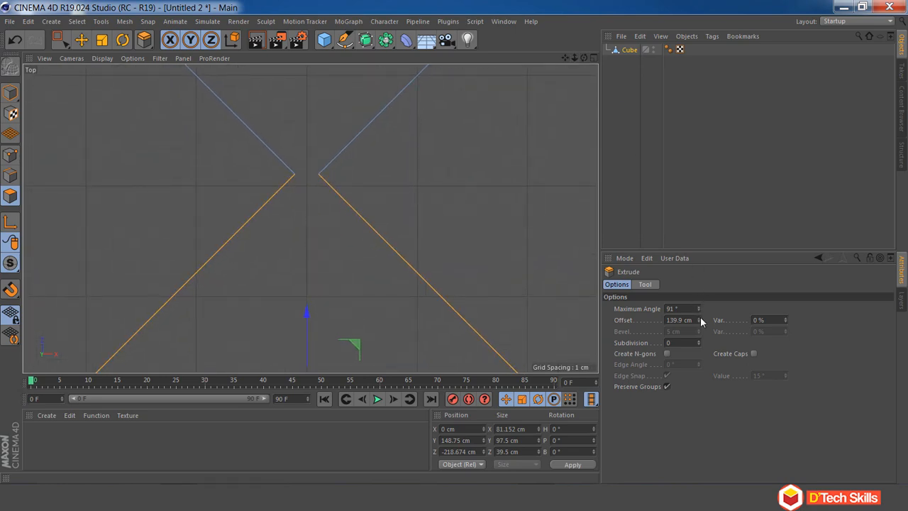
{"action": "left_click_drag", "start_coordinate": [701, 319], "coordinate": [700, 318]}
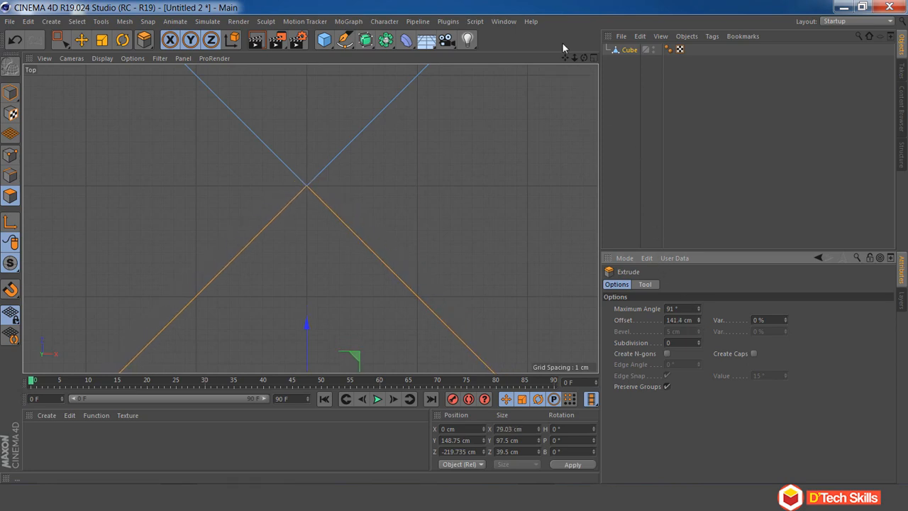
{"action": "left_click_drag", "start_coordinate": [573, 58], "coordinate": [585, 38]}
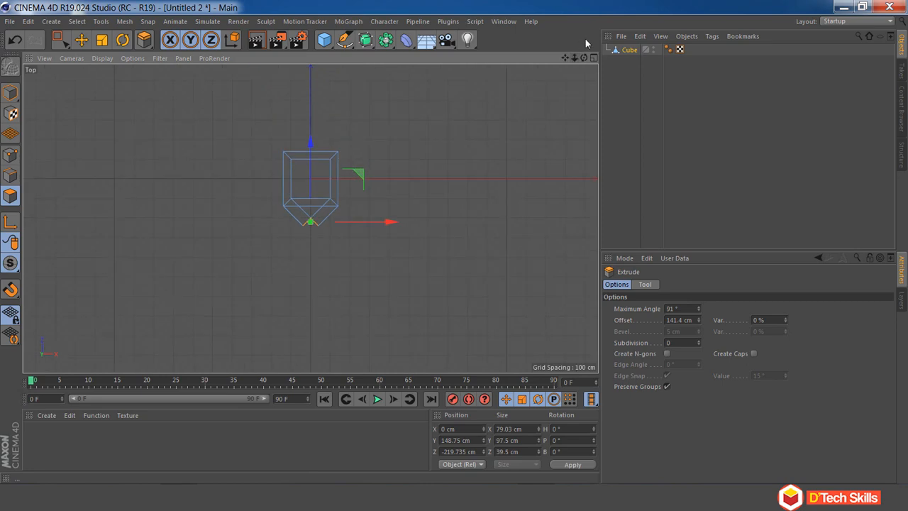
{"action": "left_click", "coordinate": [595, 57]}
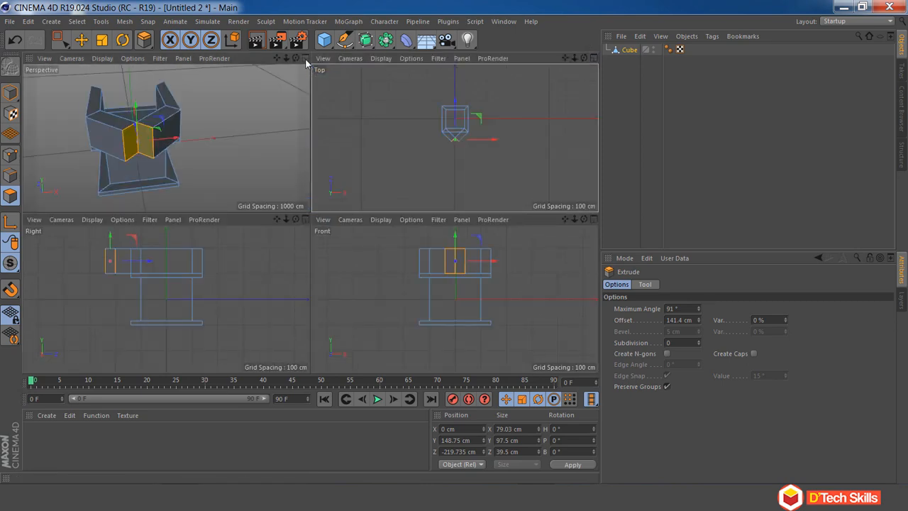
{"action": "left_click", "coordinate": [305, 59]}
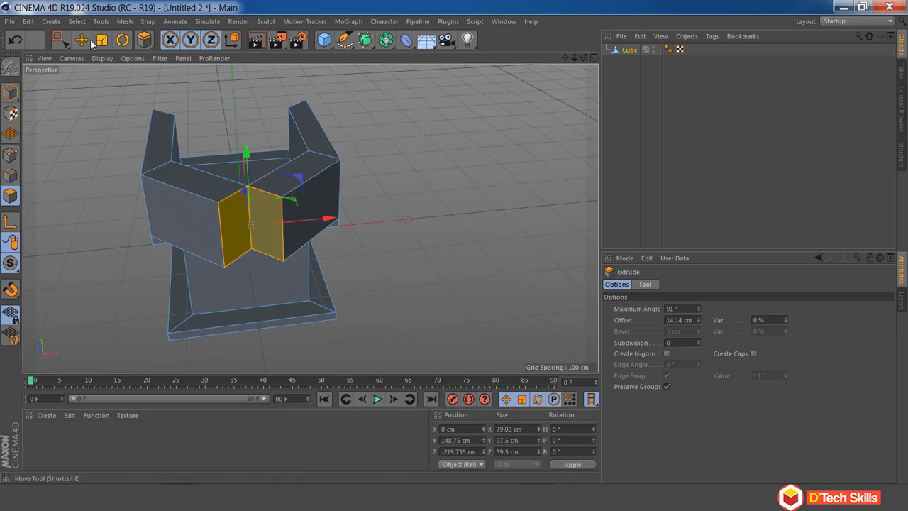
Test whether the upper points where the wall ends meet are joined by moving one upward about 5.5 cm, and undo the move
{"action": "left_click", "coordinate": [257, 105]}
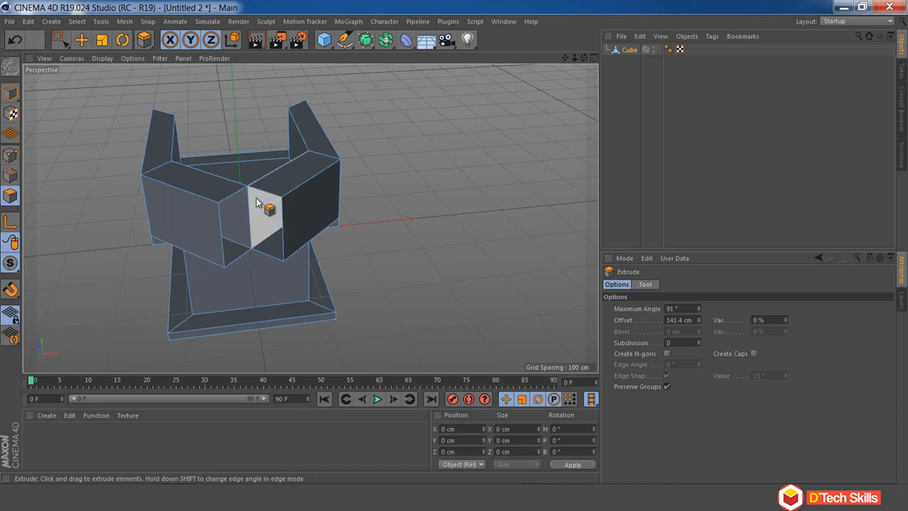
{"action": "left_click_drag", "start_coordinate": [566, 60], "coordinate": [610, 59]}
{"action": "mouse_move", "coordinate": [182, 112]}
{"action": "left_mouse_down"}
{"action": "mouse_move", "coordinate": [179, 91]}
{"action": "mouse_move", "coordinate": [185, 133]}
{"action": "mouse_move", "coordinate": [178, 90]}
{"action": "mouse_move", "coordinate": [185, 165]}
{"action": "mouse_move", "coordinate": [171, 111]}
{"action": "mouse_move", "coordinate": [188, 135]}
{"action": "mouse_move", "coordinate": [183, 94]}
{"action": "left_mouse_up"}
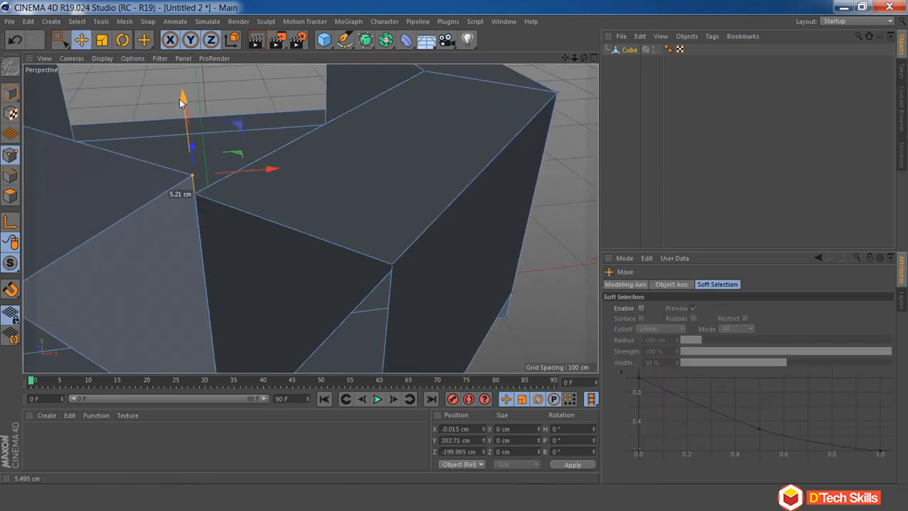
{"action": "key", "text": "ctrl+z"}
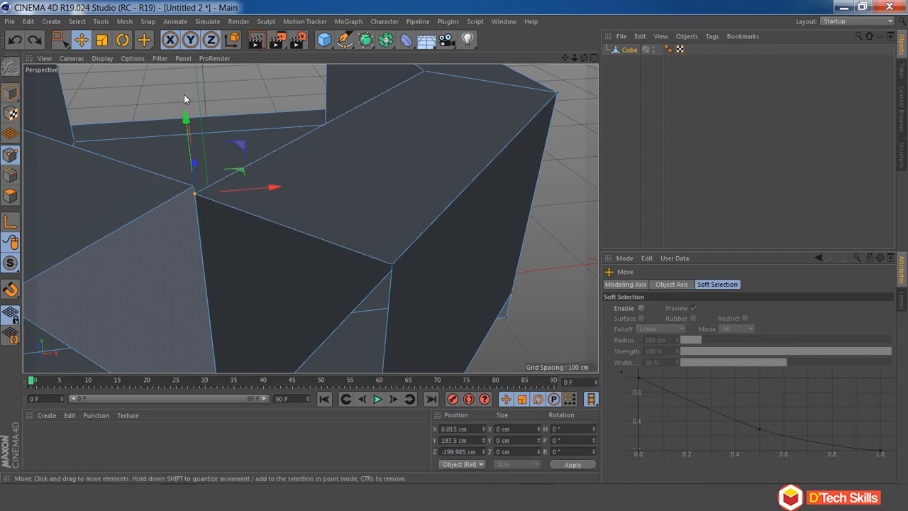
{"action": "key", "text": "ctrl+z"}
{"action": "key", "text": "ctrl+z"}
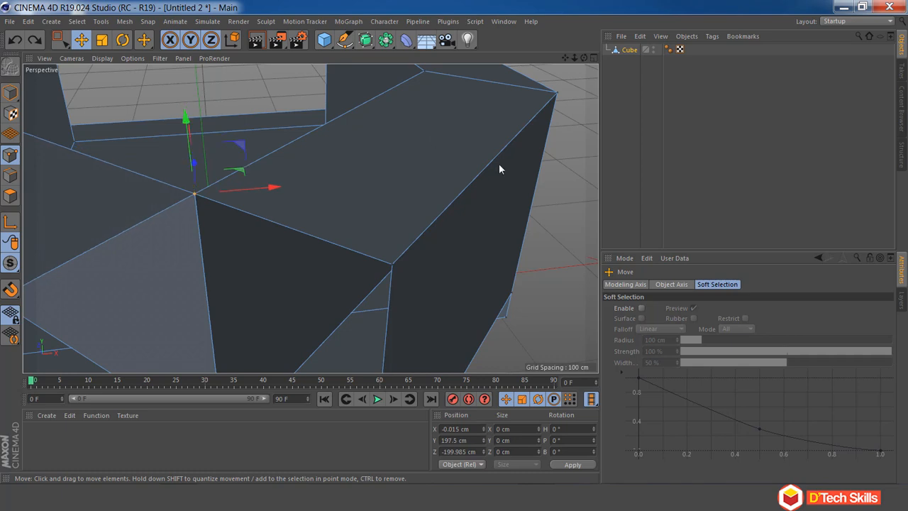
Deselect all points and optimize the whole mesh with an adjusted tolerance to merge the coincident points, including polygons and unused points
{"action": "left_click_drag", "start_coordinate": [575, 57], "coordinate": [324, 198]}
{"action": "left_click", "coordinate": [537, 162]}
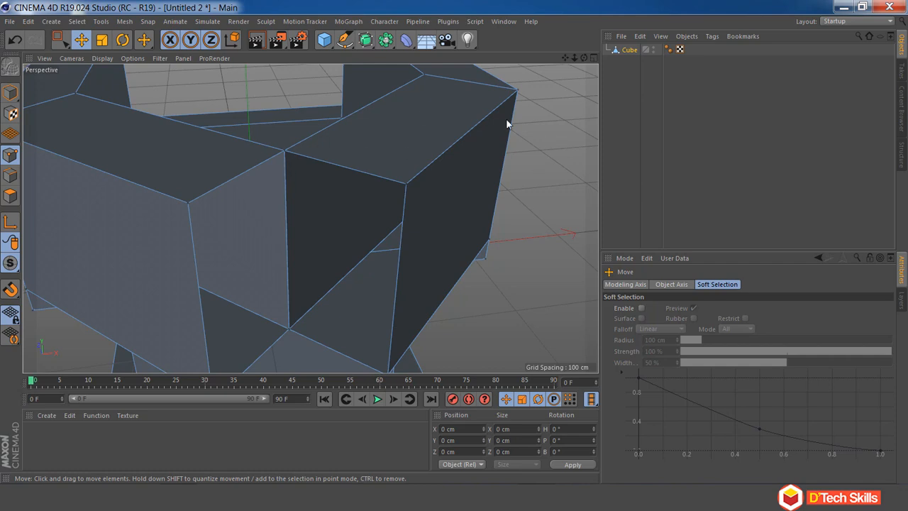
{"action": "right_click", "coordinate": [538, 128]}
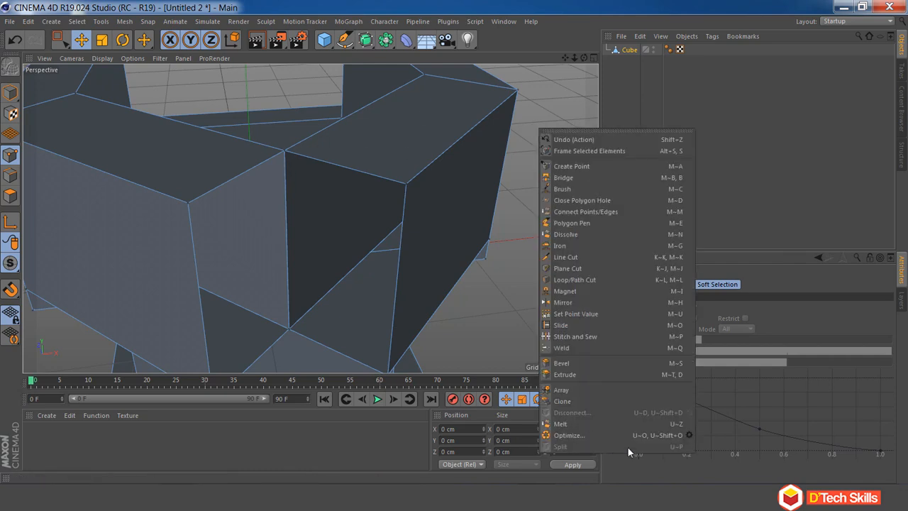
{"action": "left_click", "coordinate": [689, 435]}
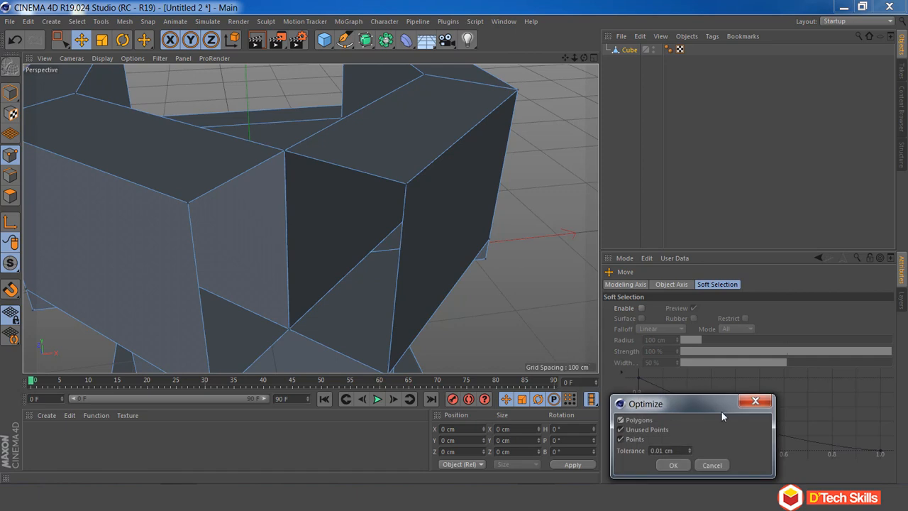
{"action": "left_click", "coordinate": [689, 449]}
{"action": "left_click", "coordinate": [673, 465]}
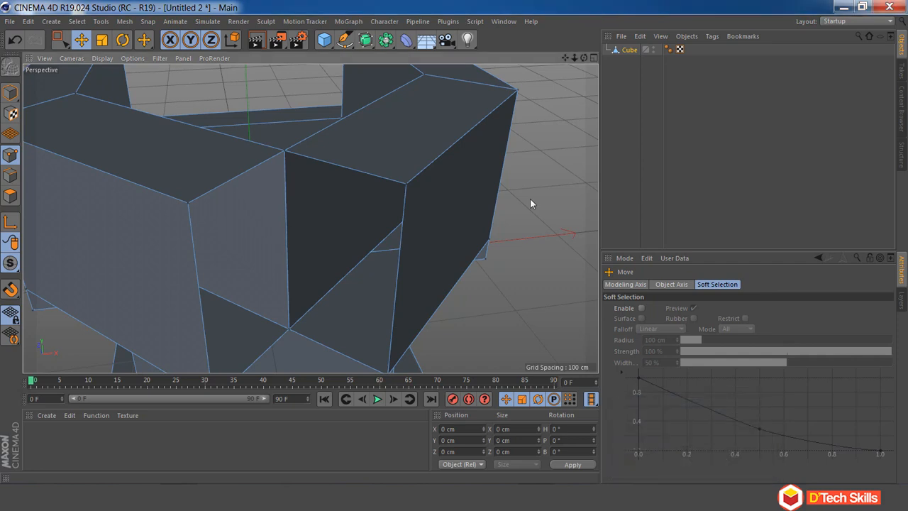
{"action": "right_click", "coordinate": [537, 157]}
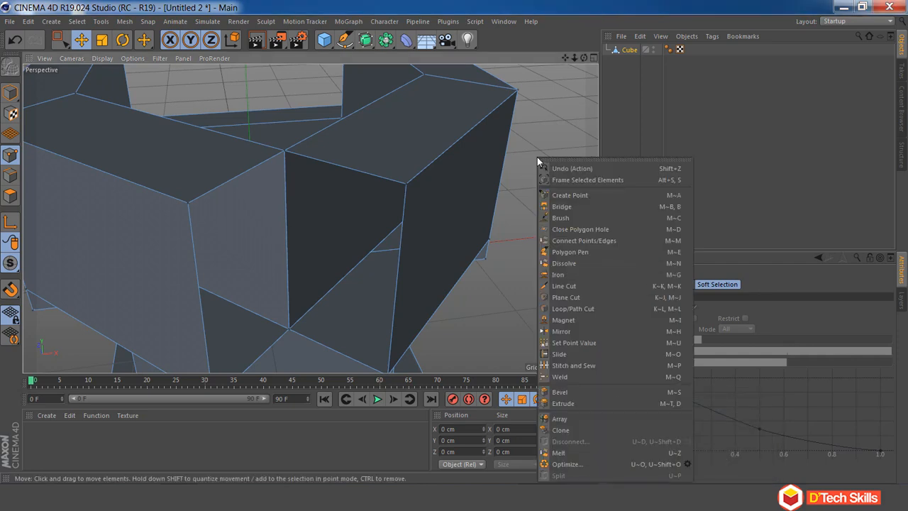
{"action": "left_click", "coordinate": [574, 463]}
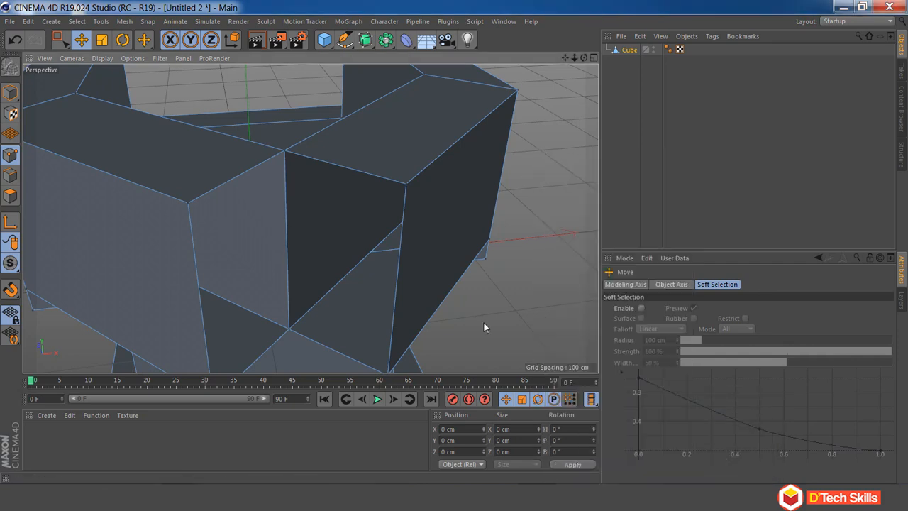
Check the merge by moving the upper point shared by the two wall ends, and undo the move
{"action": "left_click", "coordinate": [285, 151]}
{"action": "left_click_drag", "start_coordinate": [284, 83], "coordinate": [459, 279]}
{"action": "key", "text": "ctrl+z"}
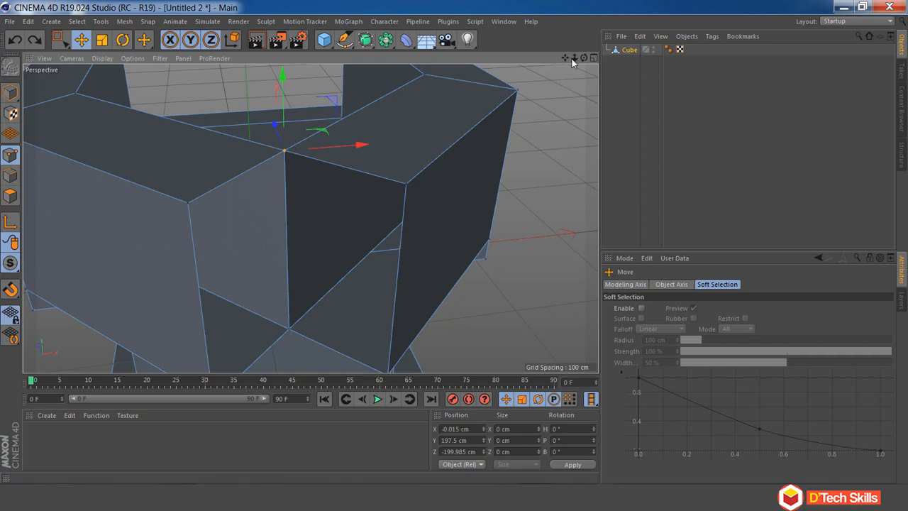
{"action": "left_click_drag", "start_coordinate": [575, 58], "coordinate": [567, 28]}
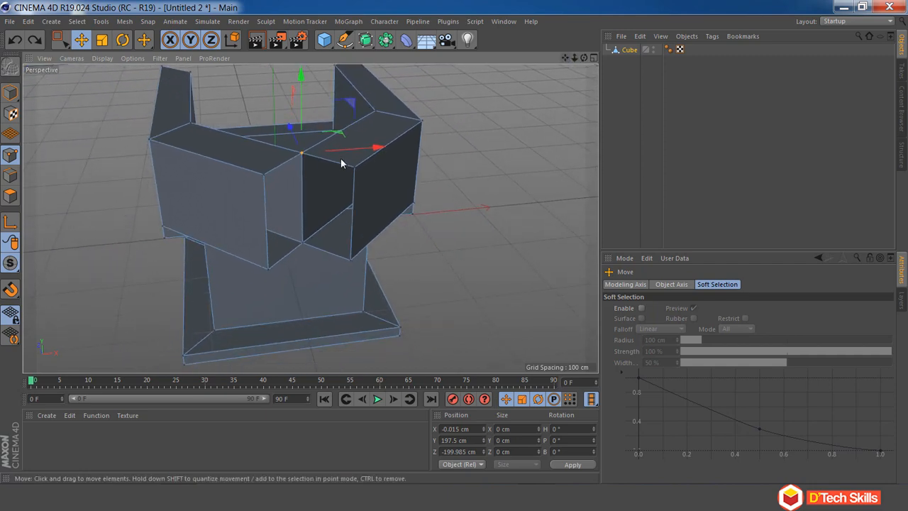
Bridge the shared upper point and the two outer front corners to close the triangular gap on top of the wall ends
{"action": "left_click", "coordinate": [301, 151]}
{"action": "right_click", "coordinate": [464, 120]}
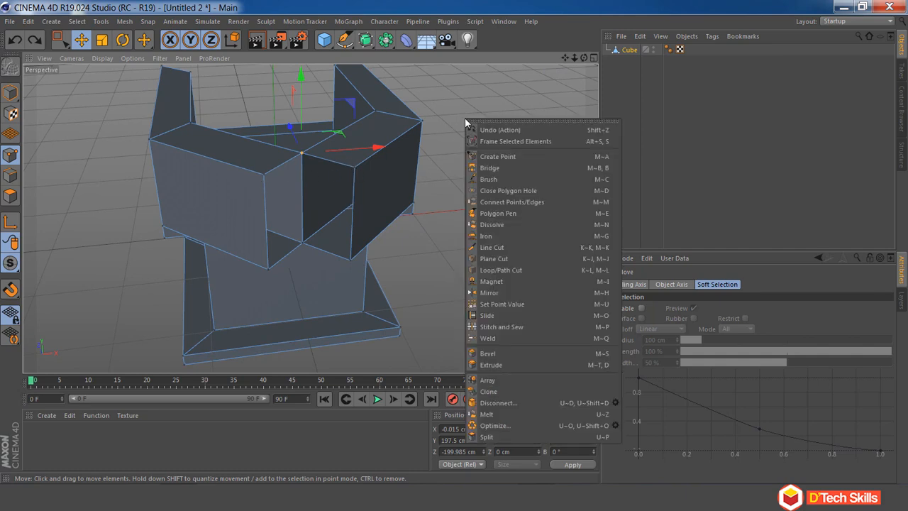
{"action": "left_click", "coordinate": [531, 168]}
{"action": "left_click_drag", "start_coordinate": [574, 57], "coordinate": [572, 110]}
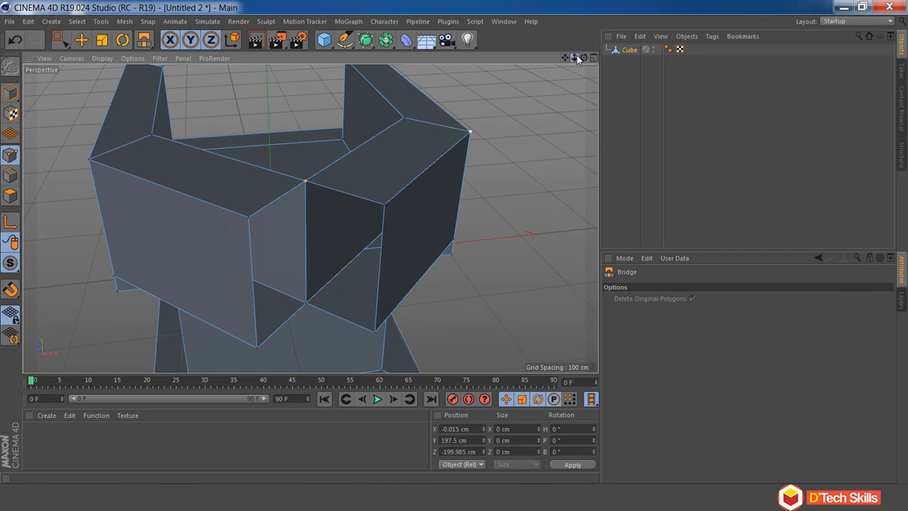
{"action": "left_click_drag", "start_coordinate": [576, 57], "coordinate": [607, 60]}
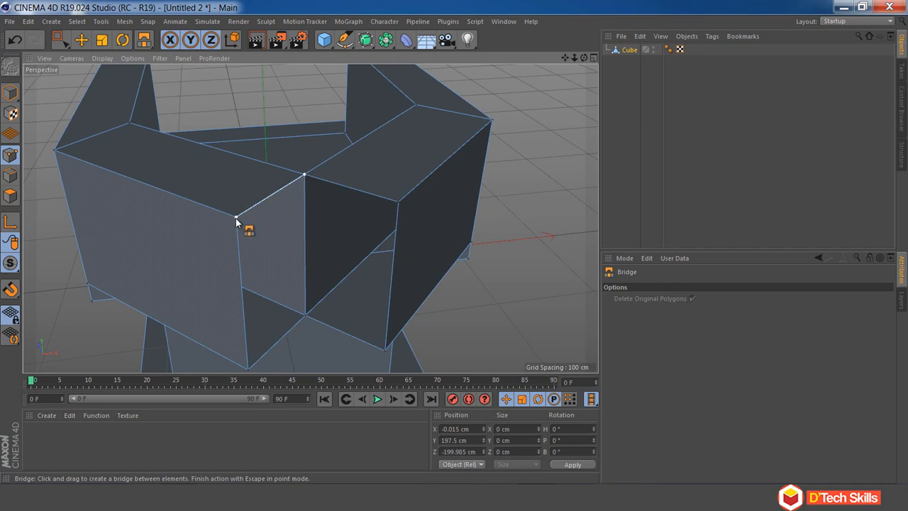
{"action": "left_click", "coordinate": [400, 205]}
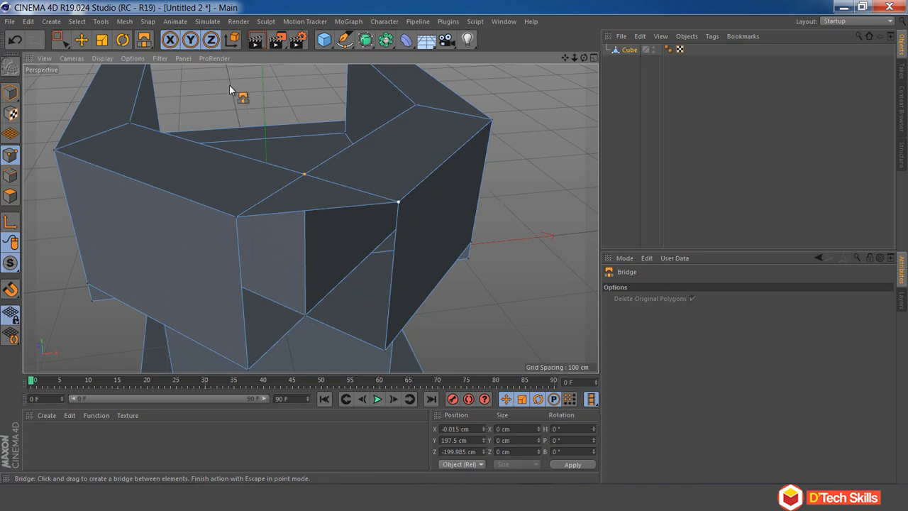
{"action": "left_click", "coordinate": [82, 41]}
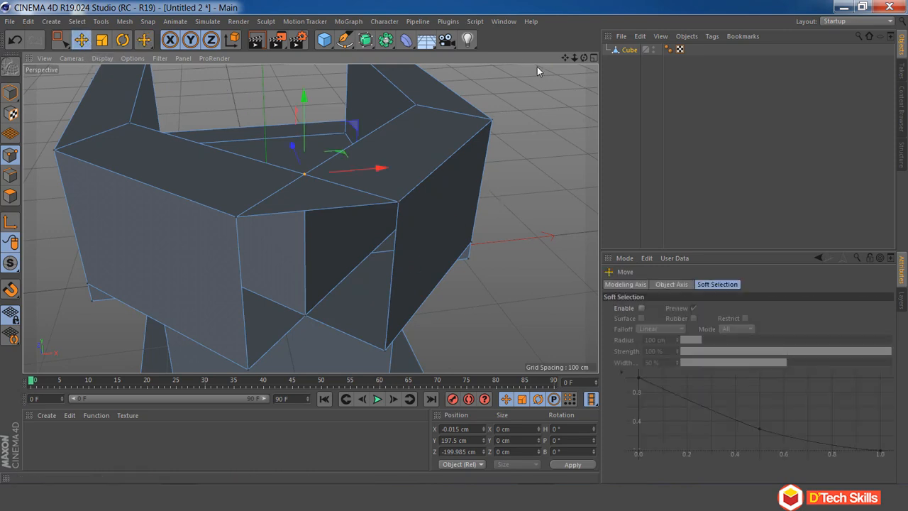
Bridge the shared lower point and the two lower outer front corners to close the triangular gap underneath the wall ends
{"action": "right_click", "coordinate": [533, 89]}
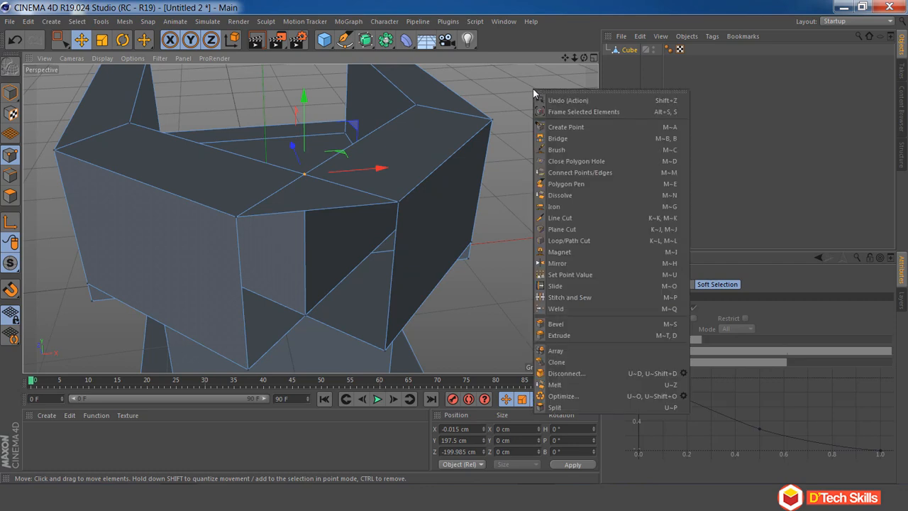
{"action": "left_click", "coordinate": [561, 138]}
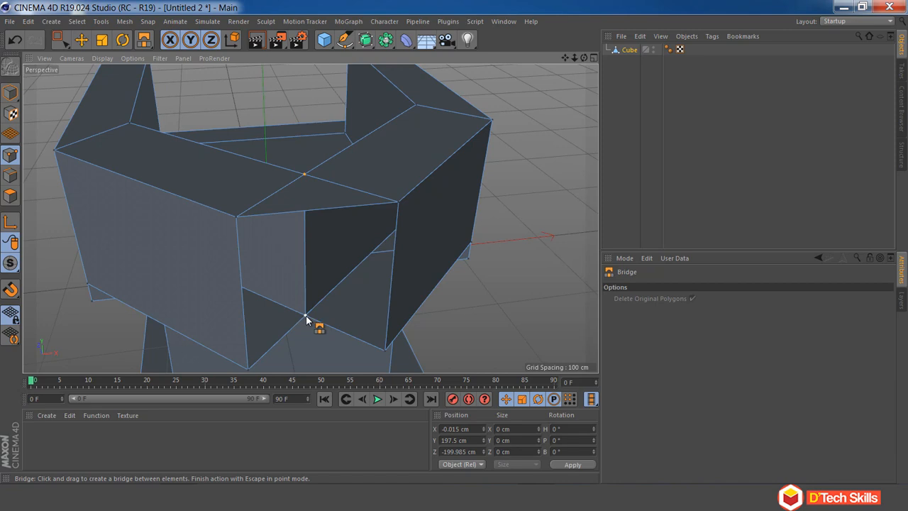
{"action": "left_click_drag", "start_coordinate": [305, 316], "coordinate": [248, 371]}
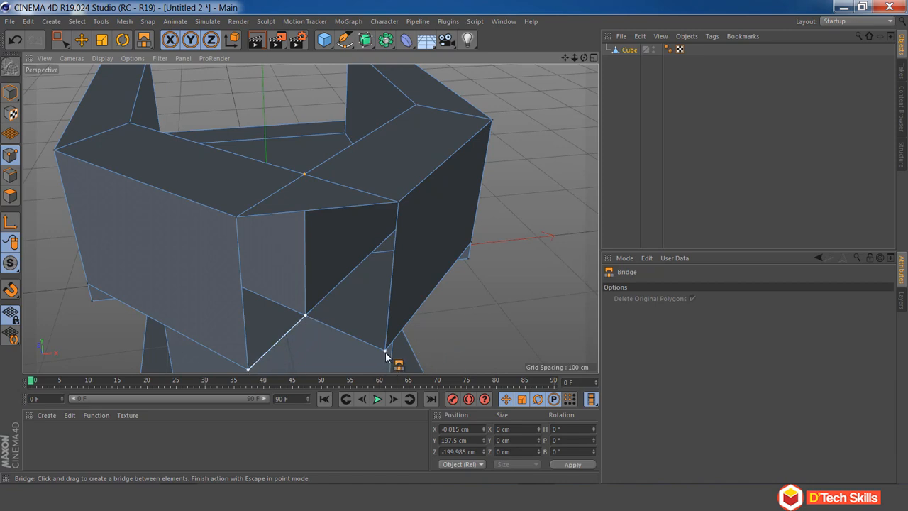
{"action": "key", "text": "Escape"}
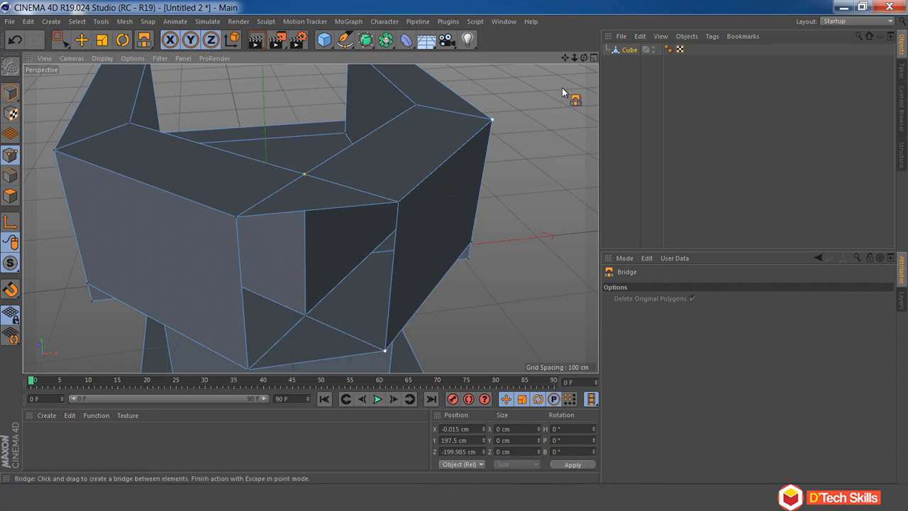
{"action": "key", "text": "space"}
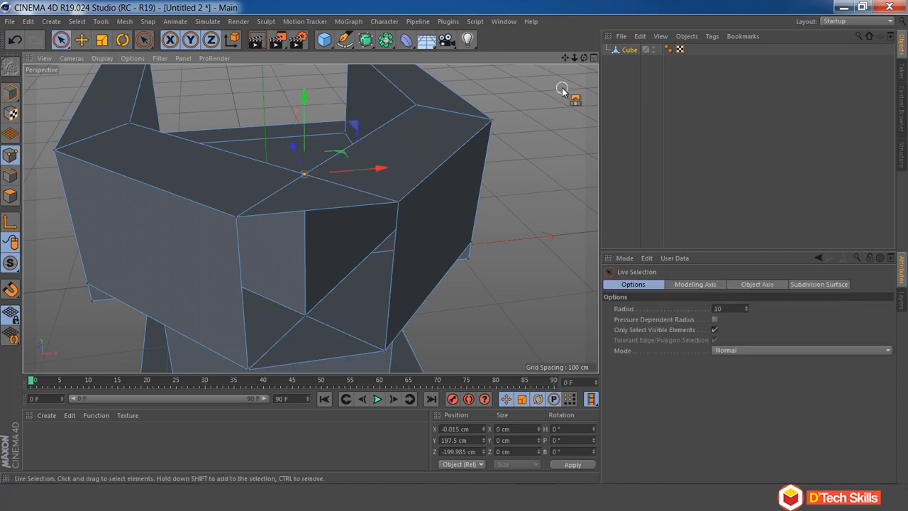
{"action": "key", "text": "space"}
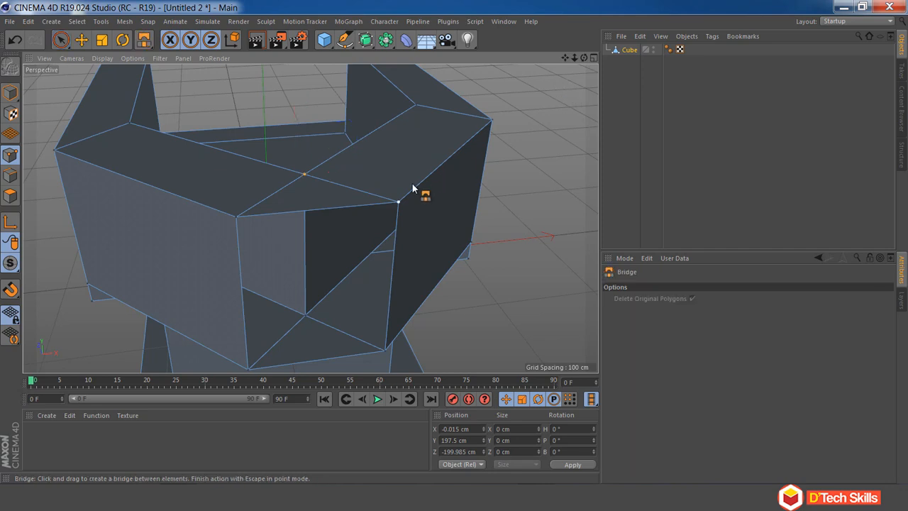
Bridge the vertical front edges of the two wall ends to close the front opening with a polygon
{"action": "left_click_drag", "start_coordinate": [566, 58], "coordinate": [588, 72]}
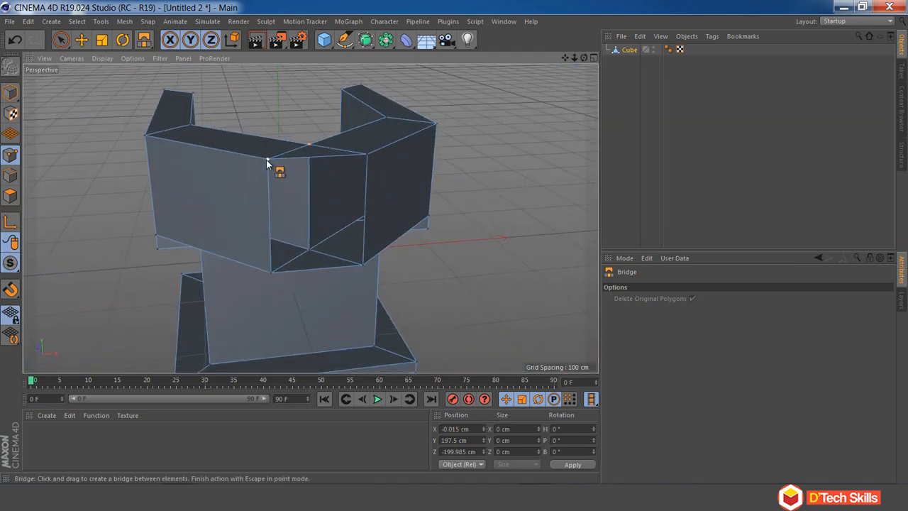
{"action": "left_click_drag", "start_coordinate": [266, 160], "coordinate": [270, 276]}
{"action": "left_click_drag", "start_coordinate": [363, 267], "coordinate": [368, 156]}
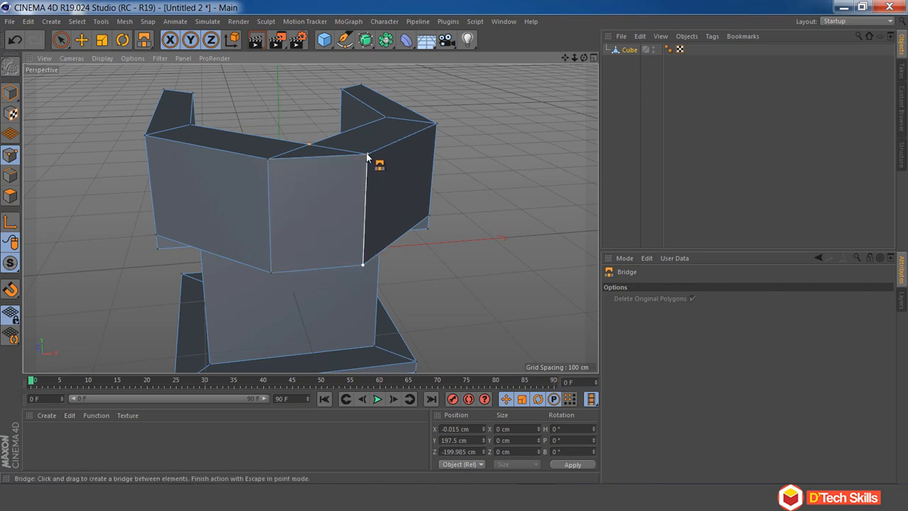
{"action": "left_click", "coordinate": [82, 40]}
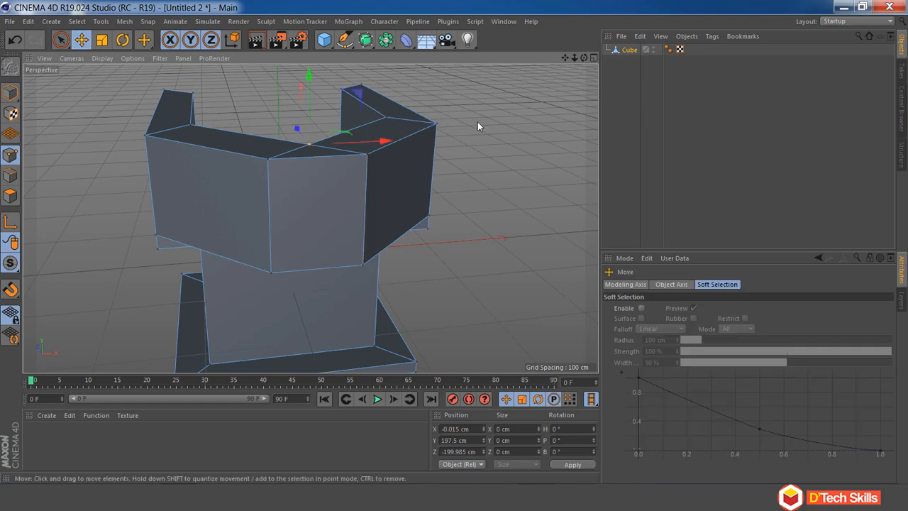
{"action": "mouse_move", "coordinate": [478, 121]}
{"action": "left_mouse_down", "text": "alt"}
{"action": "mouse_move", "coordinate": [451, 175]}
{"action": "mouse_move", "coordinate": [335, 210]}
{"action": "mouse_move", "coordinate": [340, 108]}
{"action": "left_mouse_up", "text": "alt"}
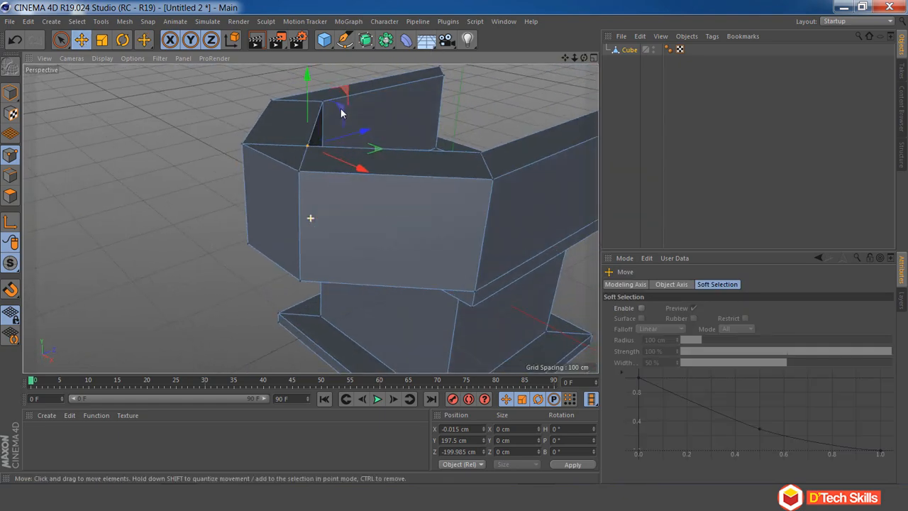
Extrude the small front polygon where the walls meet outward along Z to a position of about -385 cm
{"action": "left_click", "coordinate": [10, 195]}
{"action": "left_click", "coordinate": [265, 196]}
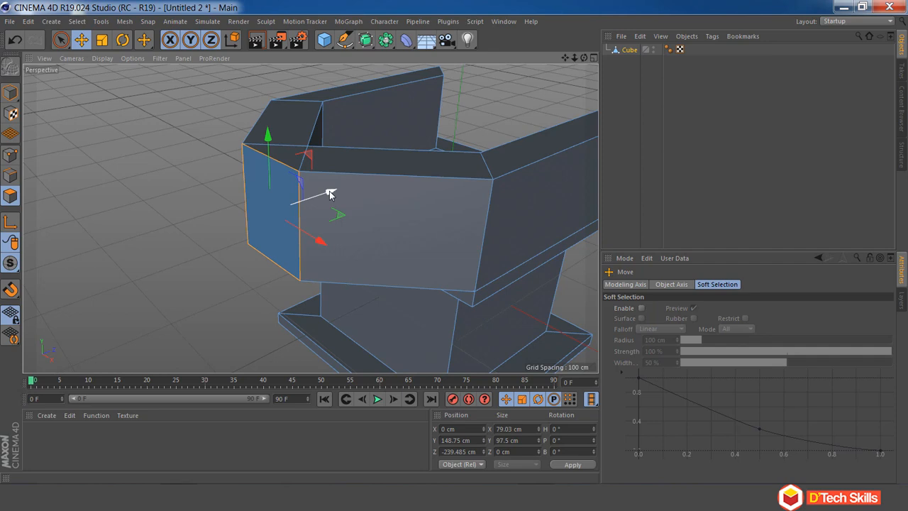
{"action": "left_click_drag", "start_coordinate": [330, 194], "coordinate": [176, 264]}
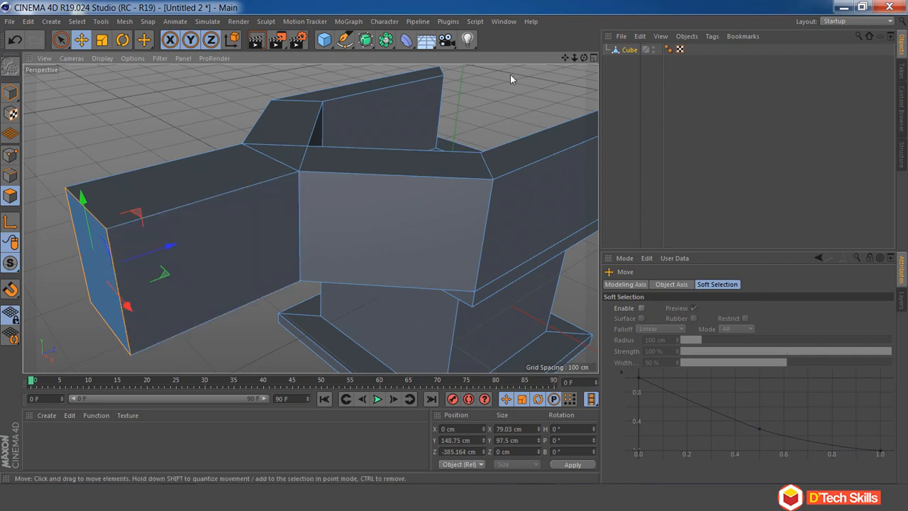
{"action": "scroll", "coordinate": [311, 218], "scroll_direction": "down", "scroll_amount": 3}
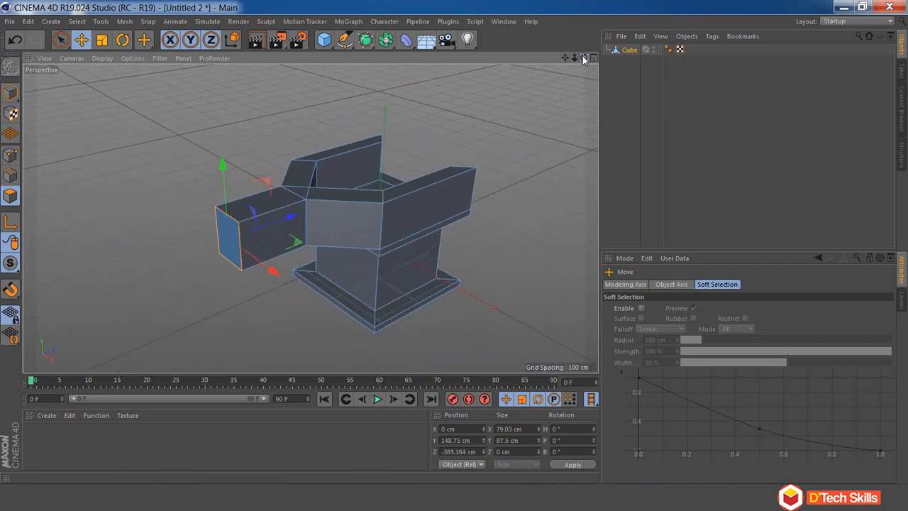
{"action": "left_click_drag", "start_coordinate": [585, 58], "coordinate": [311, 219]}
{"action": "left_click_drag", "start_coordinate": [571, 57], "coordinate": [574, 58]}
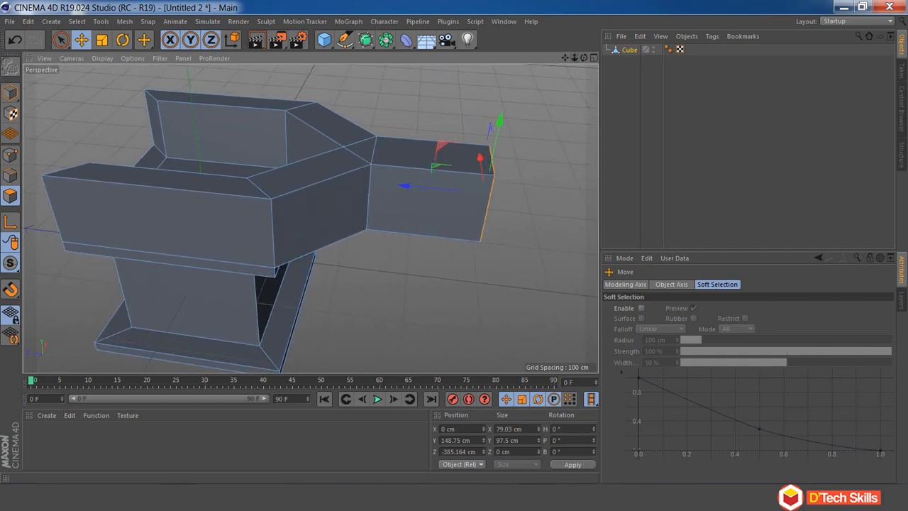
Hide the existing model and add a new cube converted to an editable polygon object
{"action": "left_click", "coordinate": [652, 47]}
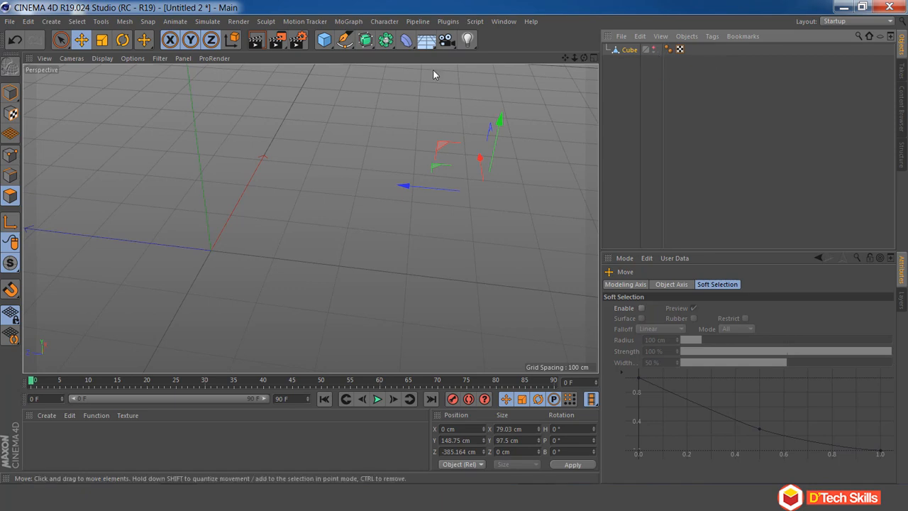
{"action": "left_click", "coordinate": [657, 56]}
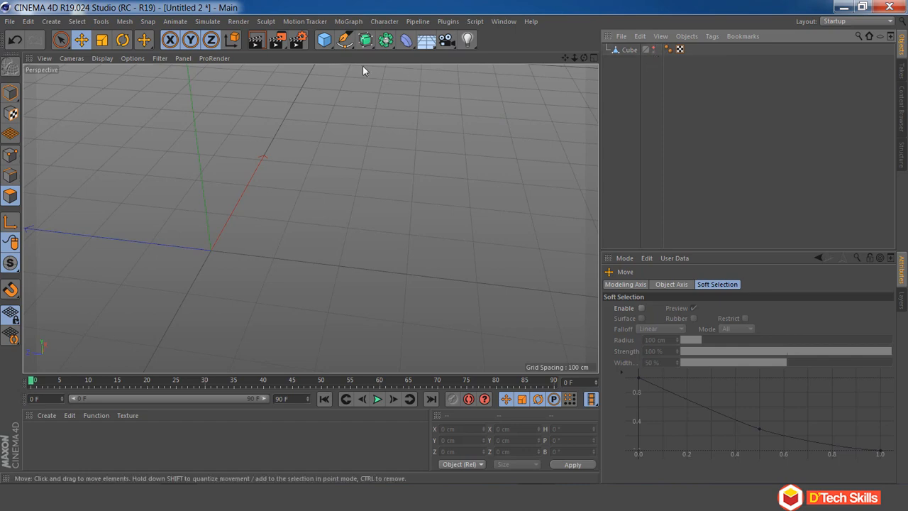
{"action": "left_click", "coordinate": [324, 40]}
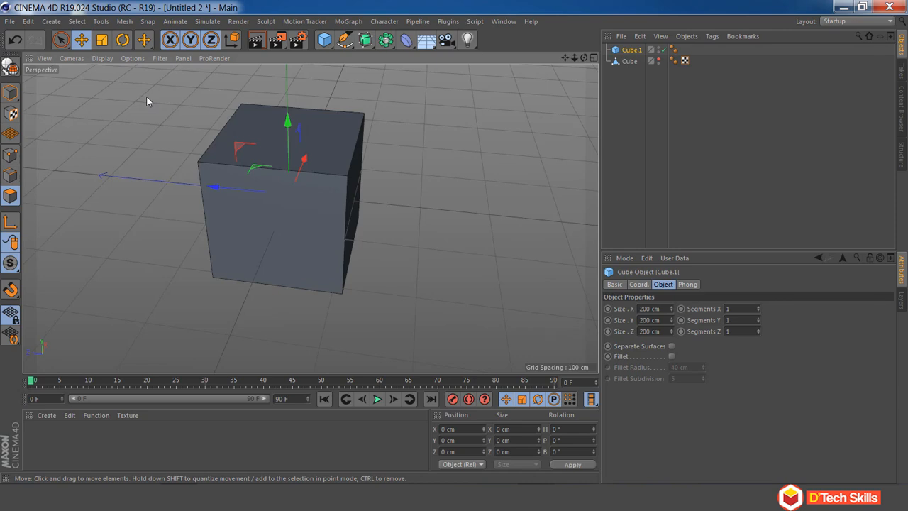
{"action": "left_click", "coordinate": [11, 68]}
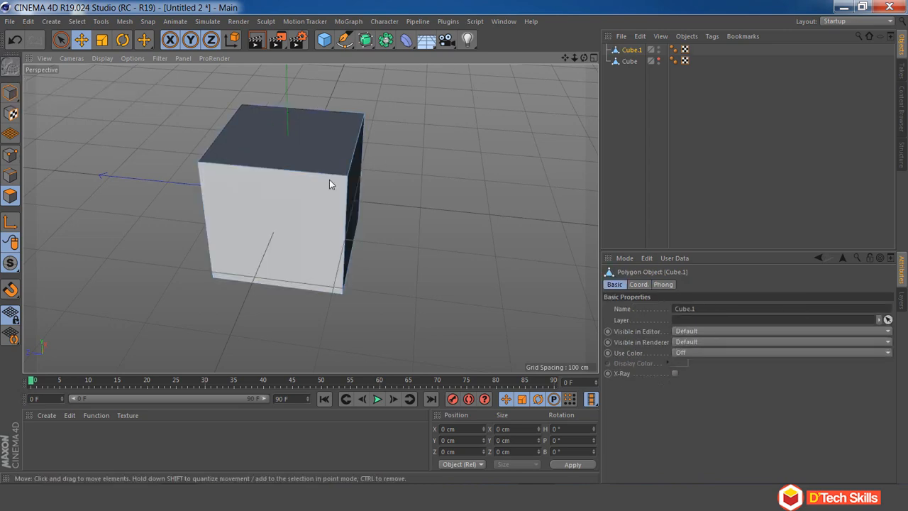
Start the Loop/Path Cut tool on the new cube's edges and show its Options, Interaction and Shaping settings together
{"action": "left_click", "coordinate": [12, 175]}
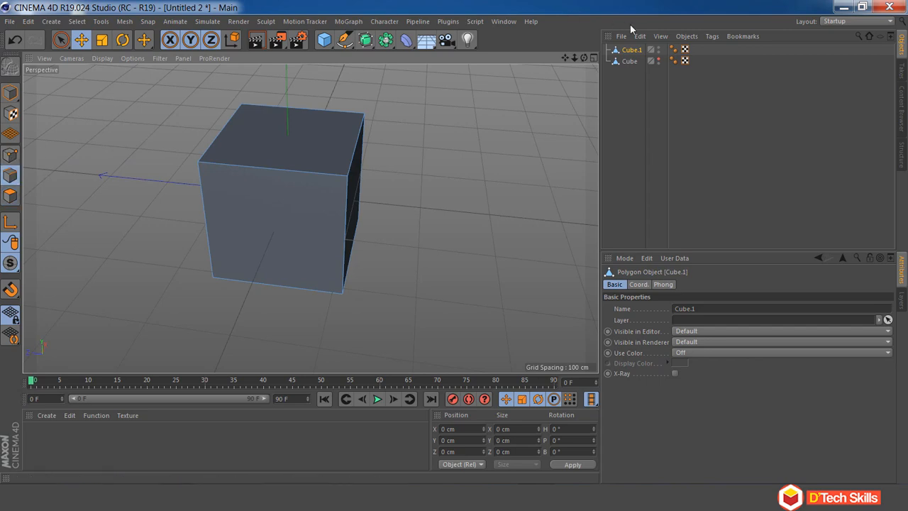
{"action": "scroll", "coordinate": [310, 217], "scroll_direction": "up", "scroll_amount": 2}
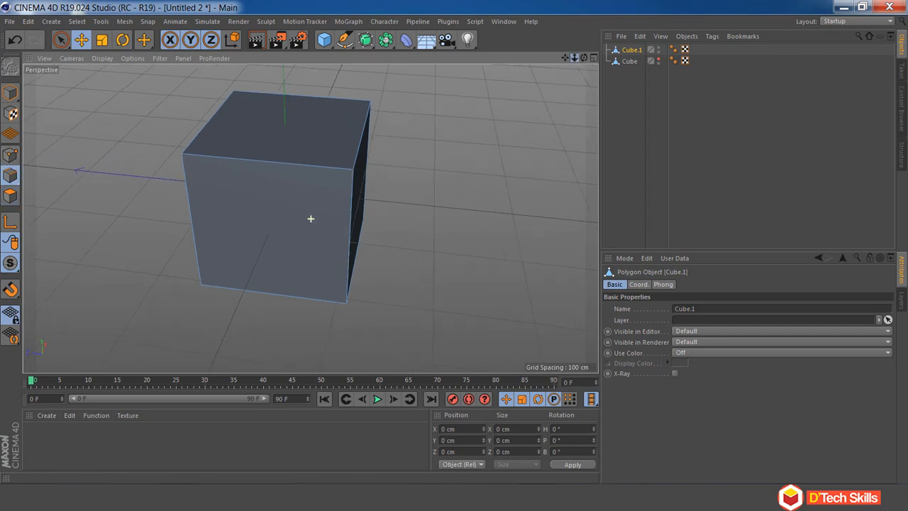
{"action": "right_click", "coordinate": [479, 105]}
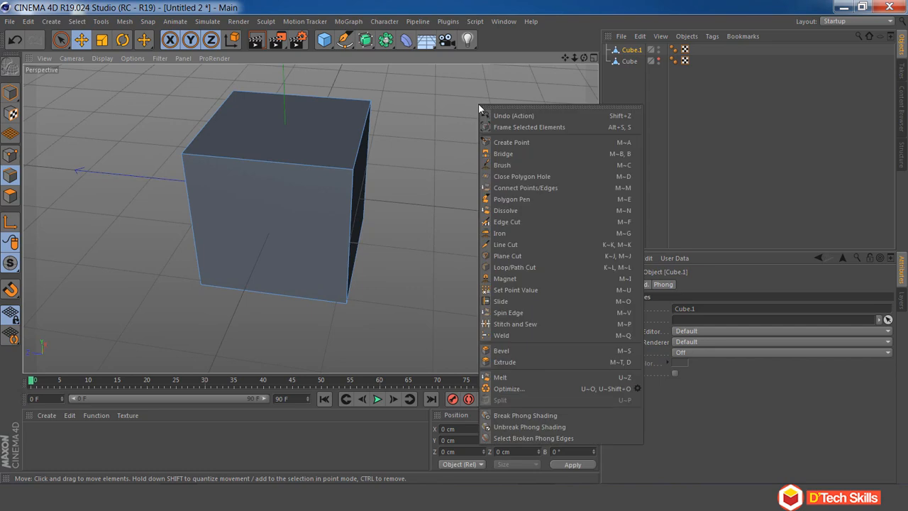
{"action": "left_click", "coordinate": [516, 269]}
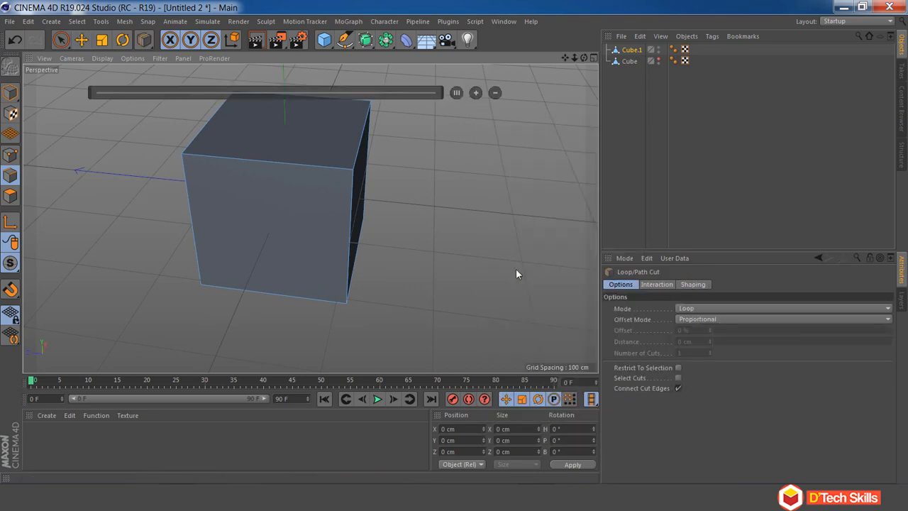
{"action": "scroll", "coordinate": [893, 415], "scroll_direction": "down", "scroll_amount": 2}
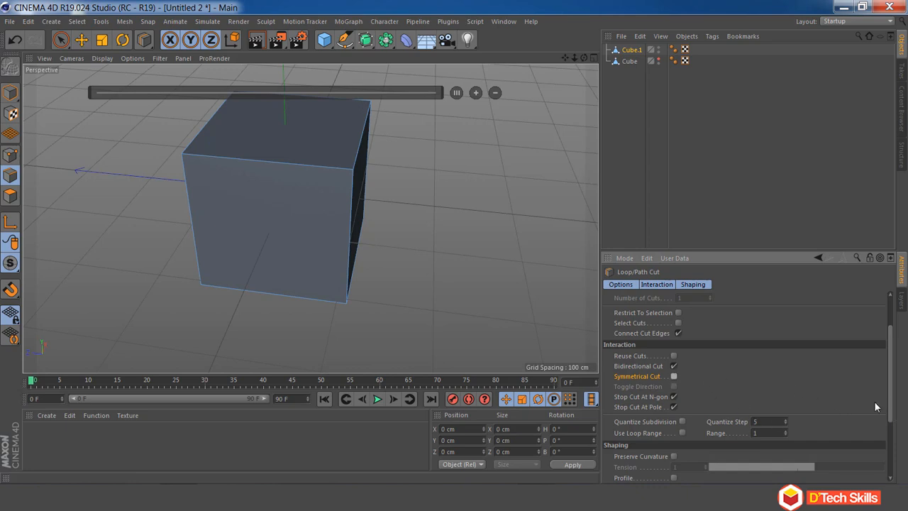
{"action": "left_click_drag", "start_coordinate": [890, 418], "coordinate": [893, 372]}
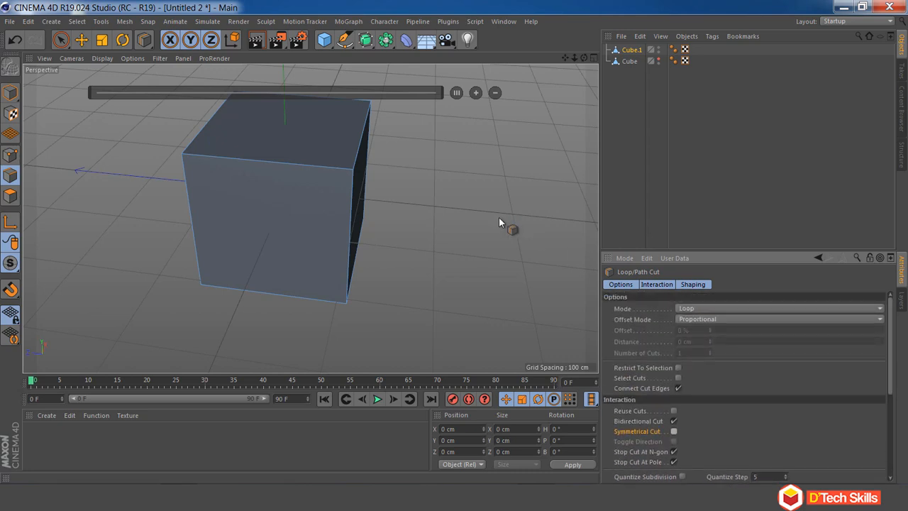
Try a loop cut across the cube's upper front edge, slide it along the edge, and undo it
{"action": "left_click", "coordinate": [275, 163]}
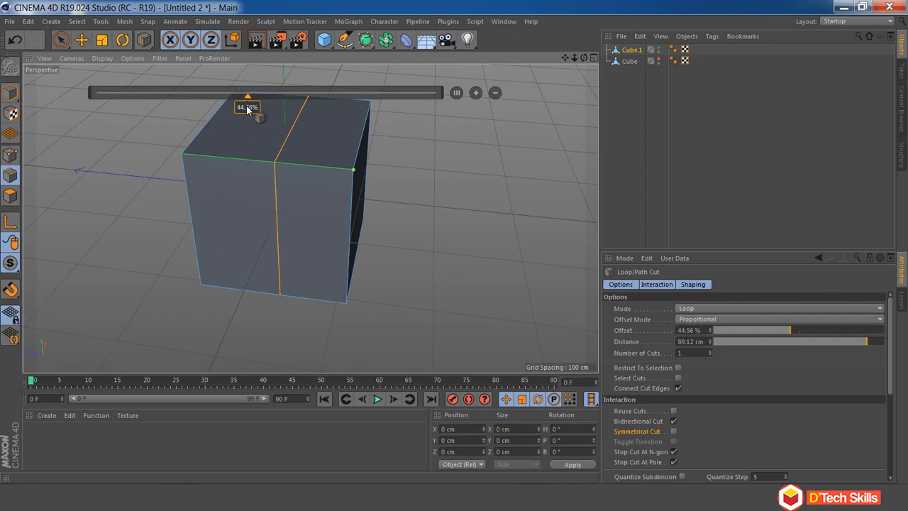
{"action": "left_click_drag", "start_coordinate": [247, 107], "coordinate": [317, 121]}
{"action": "key", "text": "ctrl+z"}
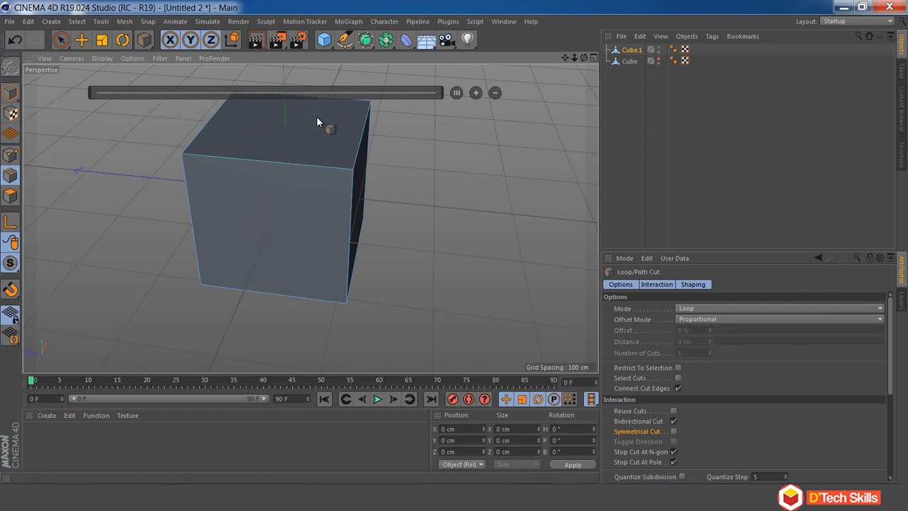
Place a vertical loop cut across the cube's front face and set its offset to 50%
{"action": "left_click", "coordinate": [242, 164]}
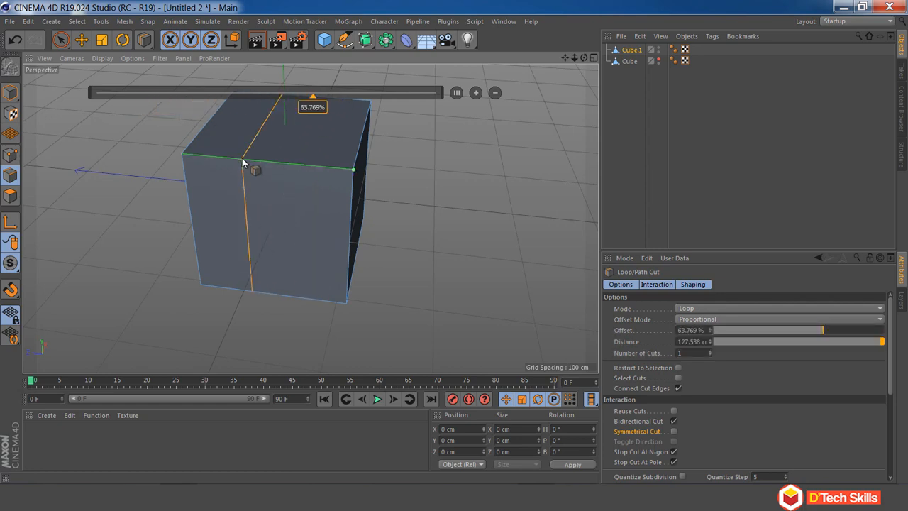
{"action": "double_click", "coordinate": [313, 107]}
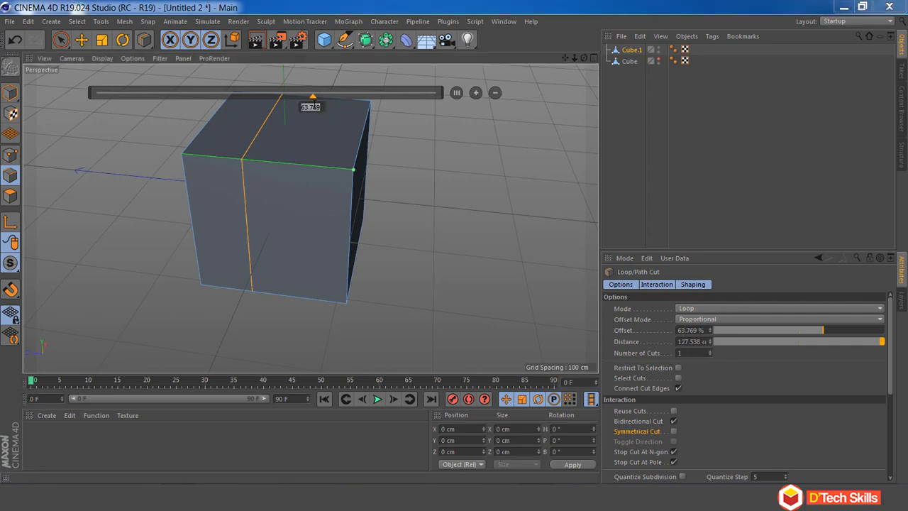
{"action": "type", "text": "50"}
{"action": "key", "text": "Return"}
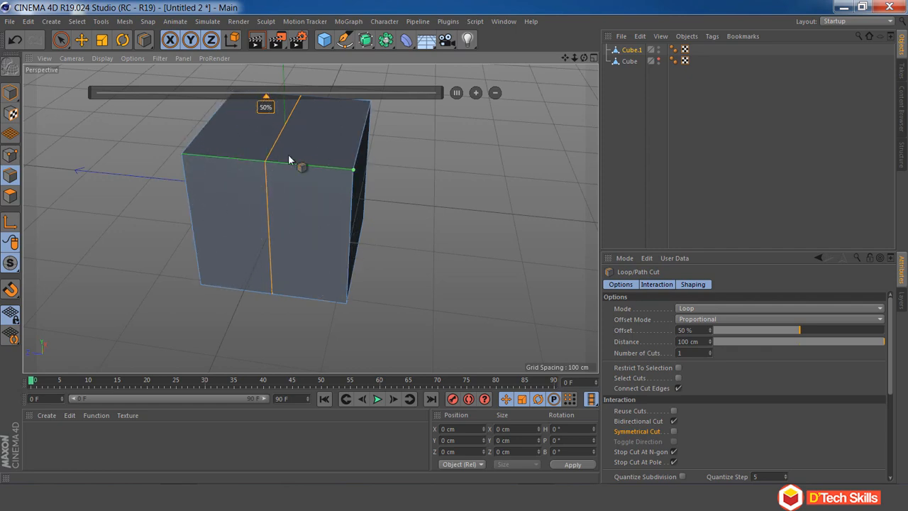
Increase the active loop cut to three evenly spaced cuts, and reduce it back to a single cut
{"action": "left_click", "coordinate": [476, 93]}
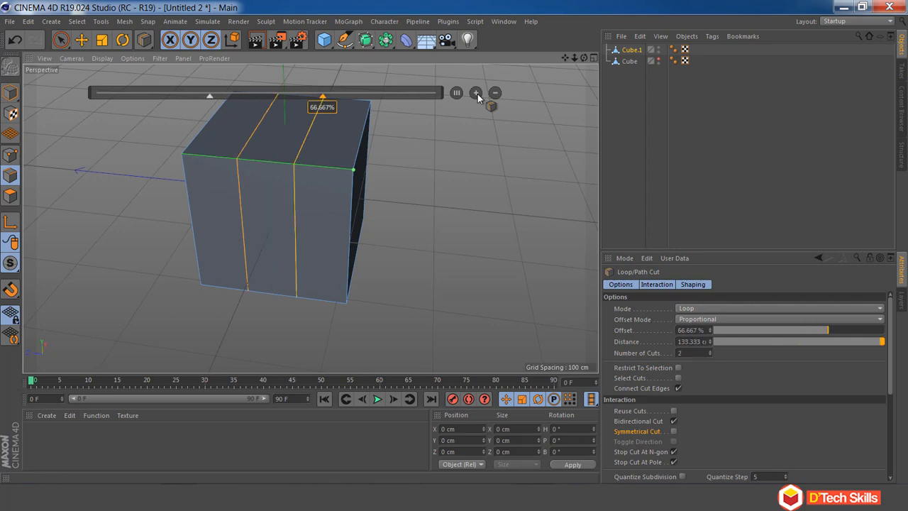
{"action": "left_click", "coordinate": [476, 93]}
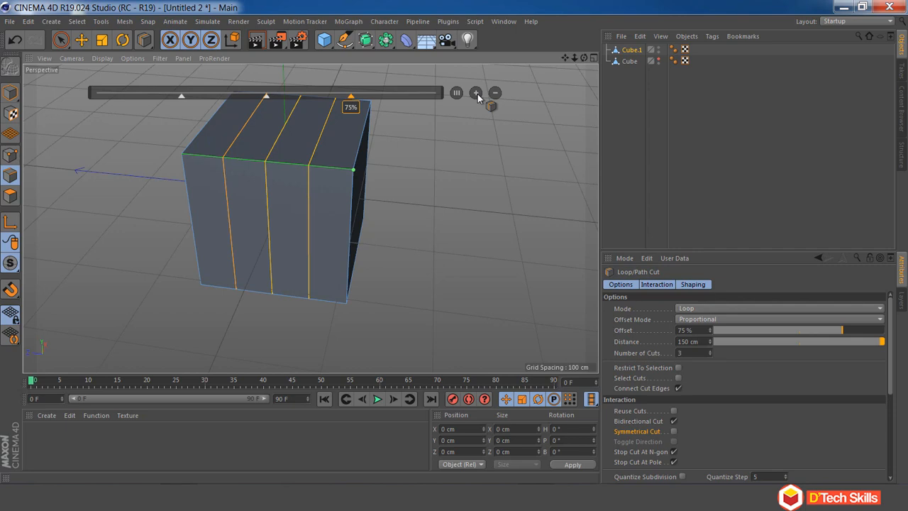
{"action": "left_click", "coordinate": [495, 93]}
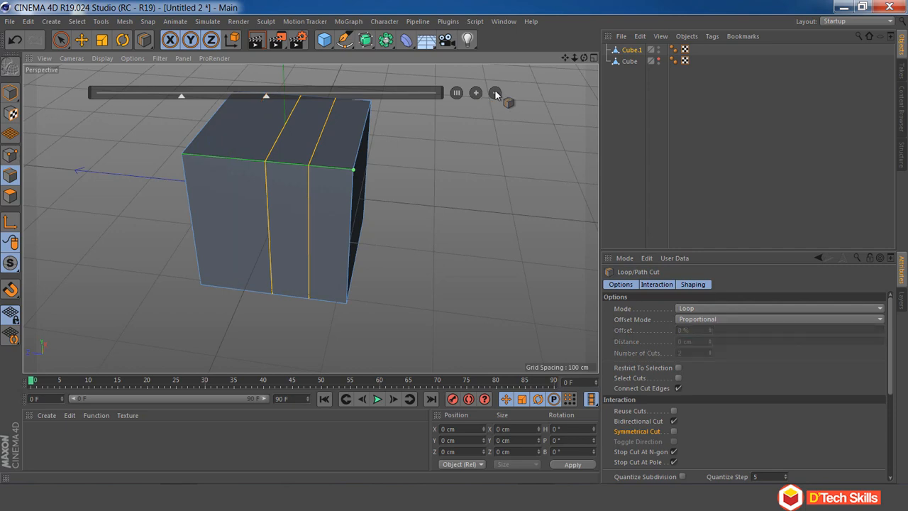
{"action": "left_click", "coordinate": [495, 93]}
Try a horizontal loop cut at 30% offset, raise it to four cuts, and undo all loop cuts on the cube
{"action": "left_click", "coordinate": [355, 211]}
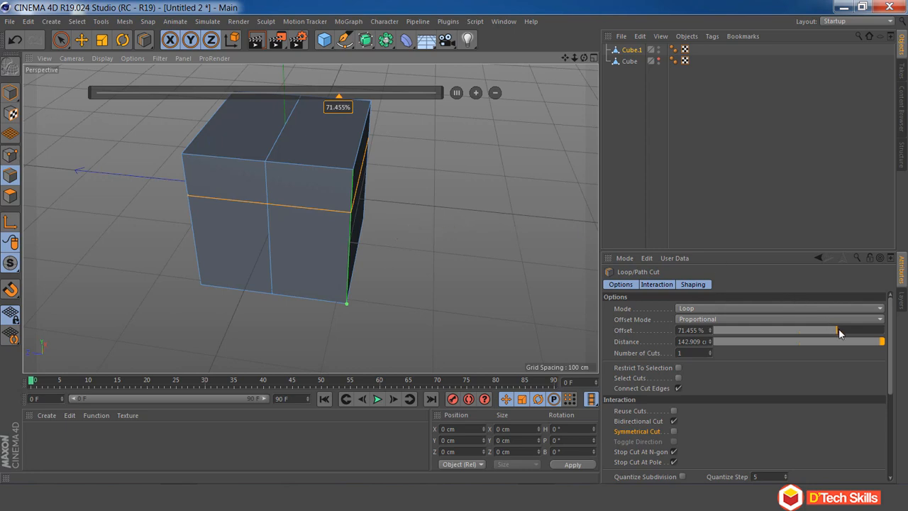
{"action": "left_click_drag", "start_coordinate": [836, 329], "coordinate": [766, 339]}
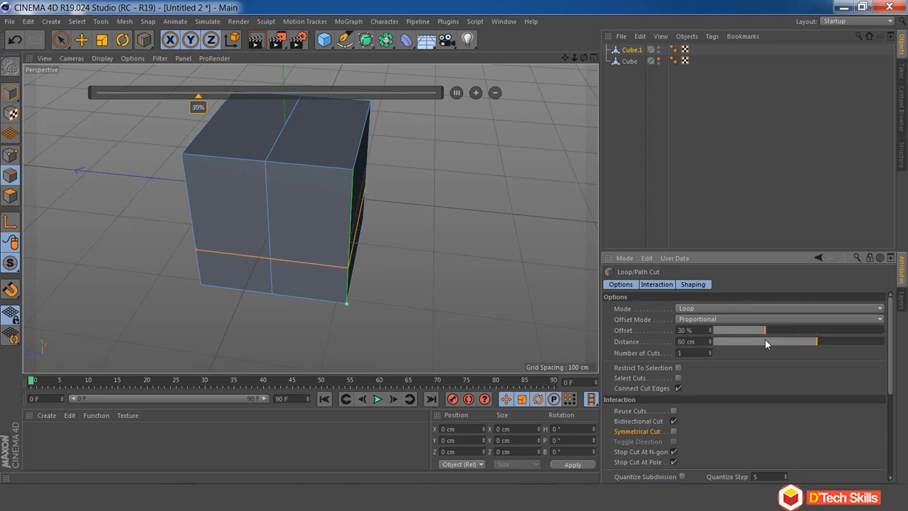
{"action": "left_click", "coordinate": [708, 350]}
{"action": "left_click", "coordinate": [709, 350]}
{"action": "left_click", "coordinate": [708, 351]}
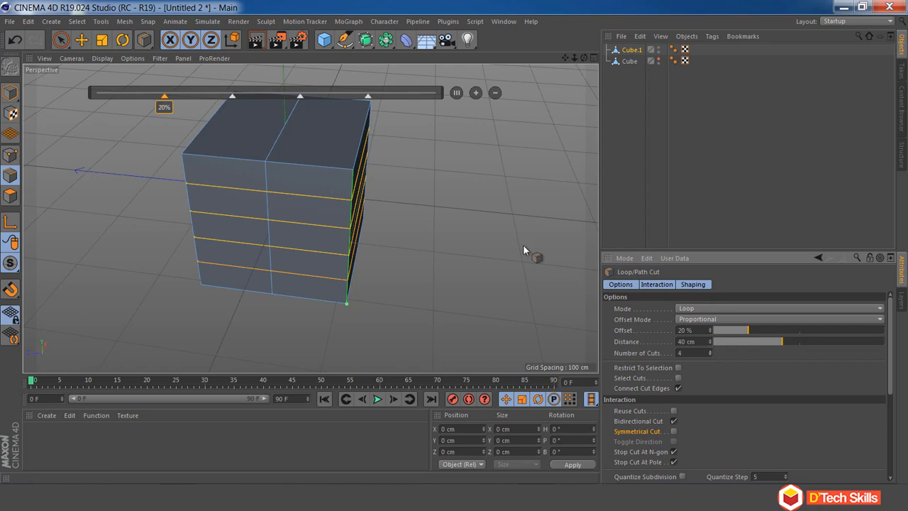
{"action": "key", "text": "ctrl+z"}
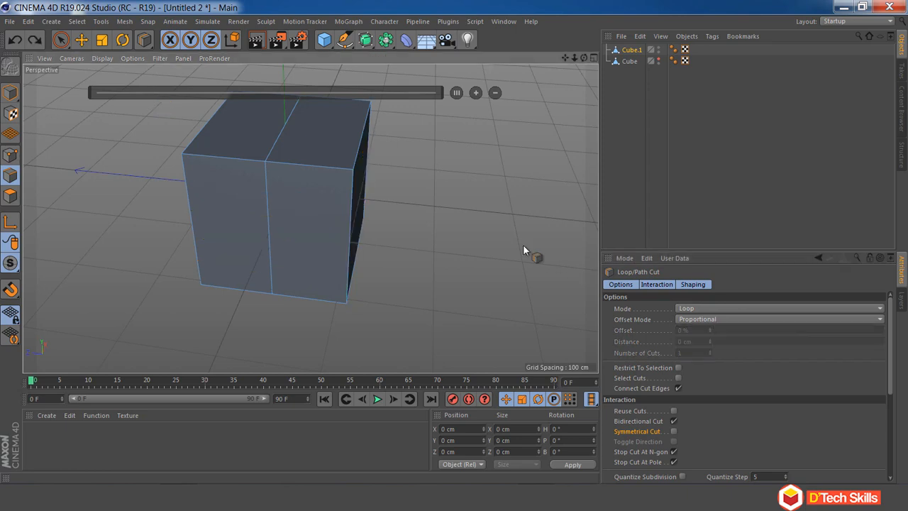
{"action": "key", "text": "ctrl+z"}
Try two separate horizontal loop cuts near the cube's upper and lower edges, at about 93% and 87% offset, and undo them
{"action": "left_click_drag", "start_coordinate": [574, 55], "coordinate": [412, 144]}
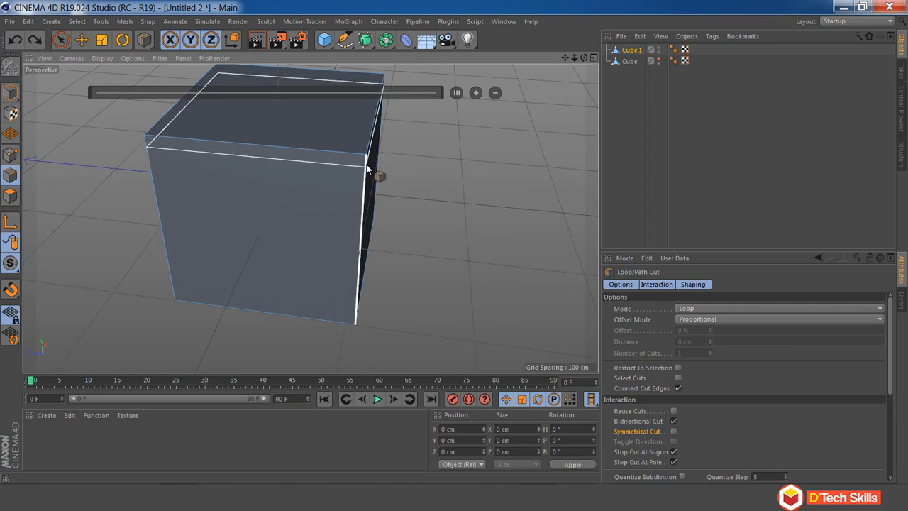
{"action": "left_click", "coordinate": [367, 169]}
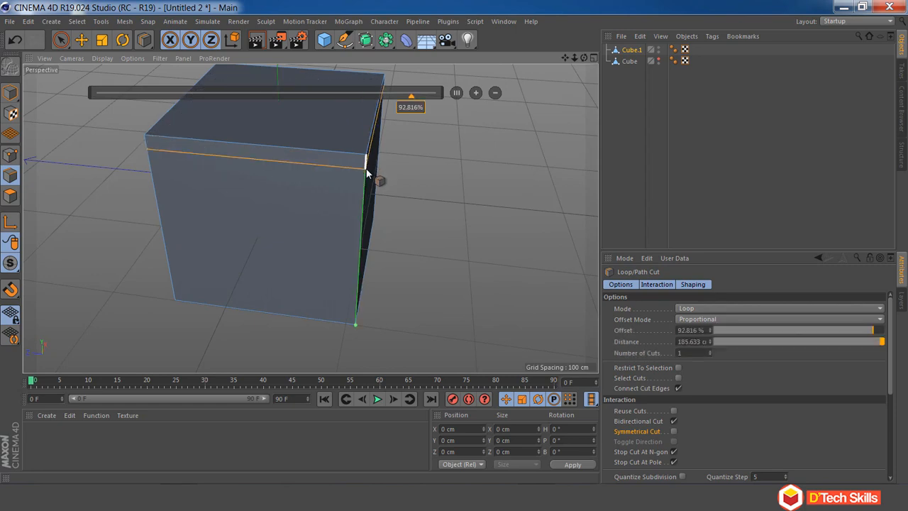
{"action": "left_click", "coordinate": [355, 308]}
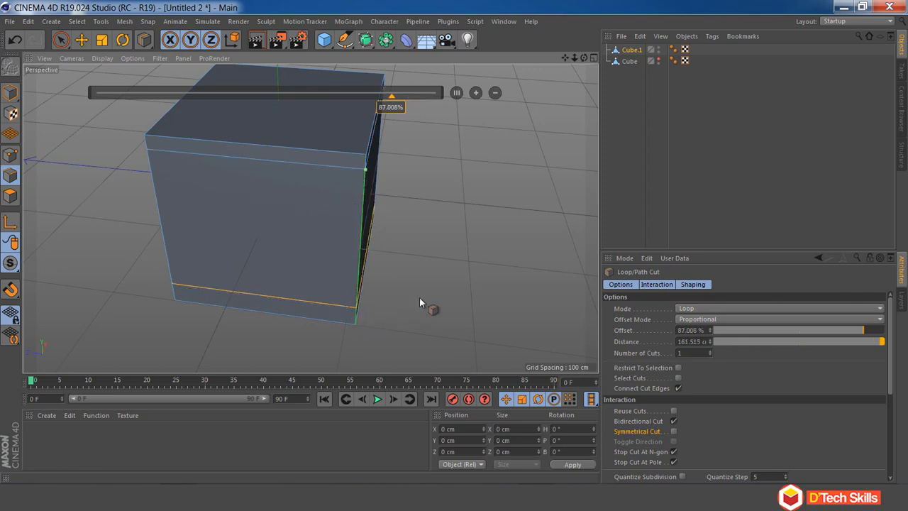
{"action": "left_click_drag", "start_coordinate": [420, 297], "coordinate": [427, 262], "text": "alt"}
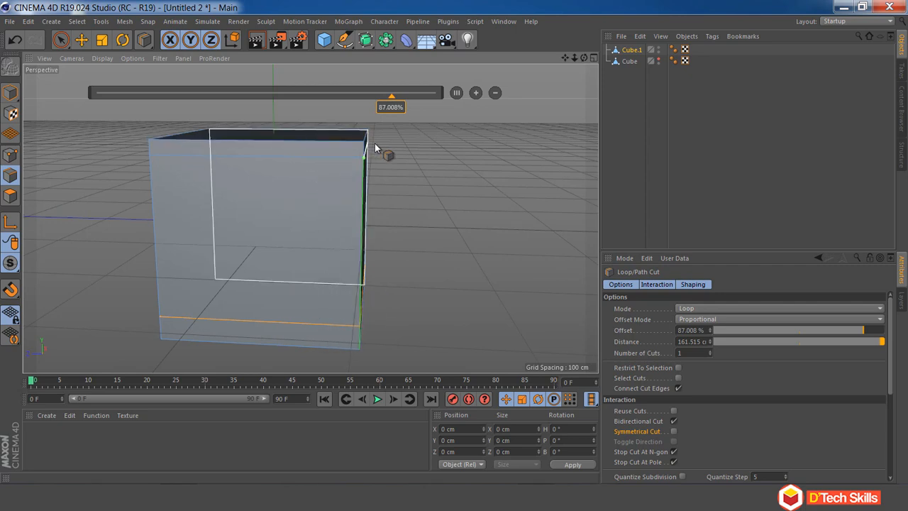
{"action": "left_click_drag", "start_coordinate": [565, 58], "coordinate": [571, 61]}
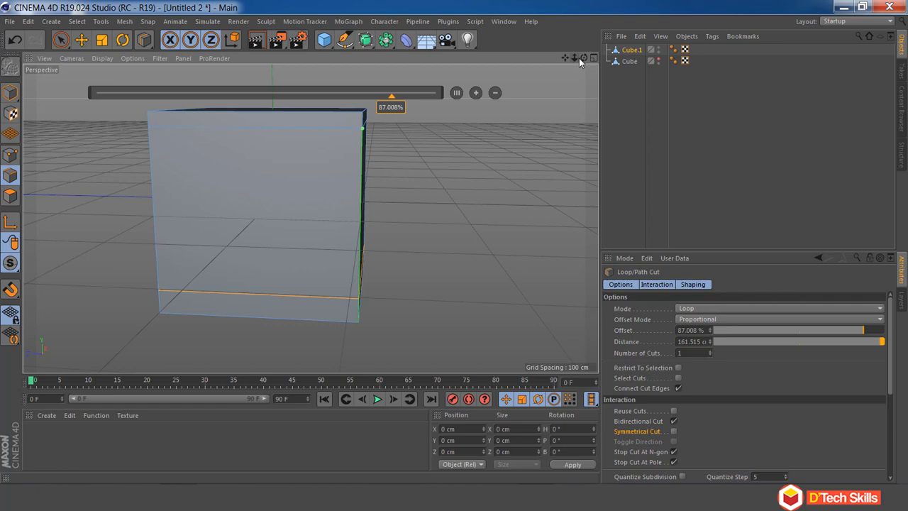
{"action": "left_click_drag", "start_coordinate": [584, 60], "coordinate": [585, 71]}
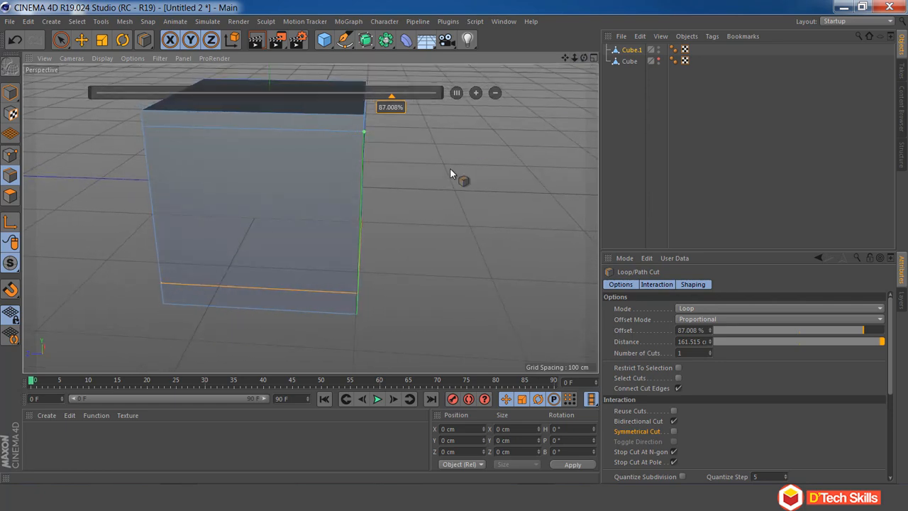
{"action": "key", "text": "ctrl+z"}
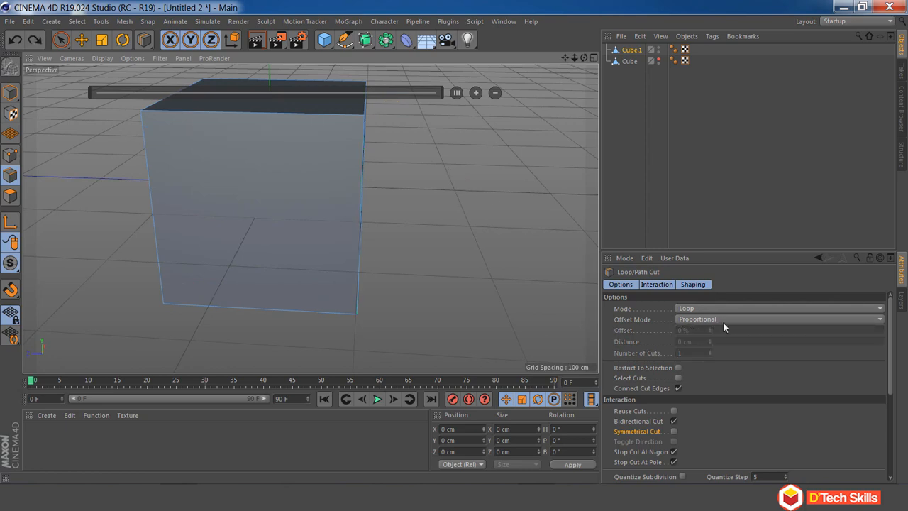
Enable Symmetrical Cut and place a mirrored pair of horizontal loop cuts on the cube at about 92% offset
{"action": "left_click", "coordinate": [674, 431]}
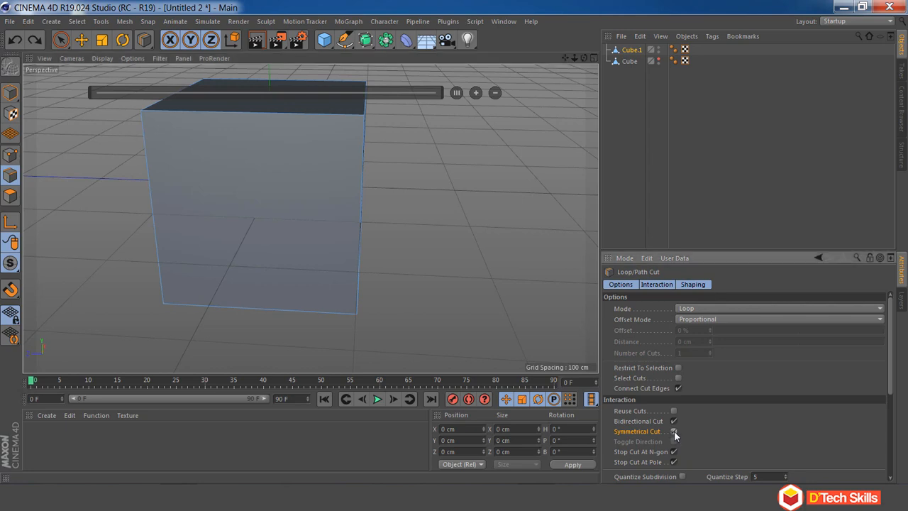
{"action": "left_click", "coordinate": [364, 132]}
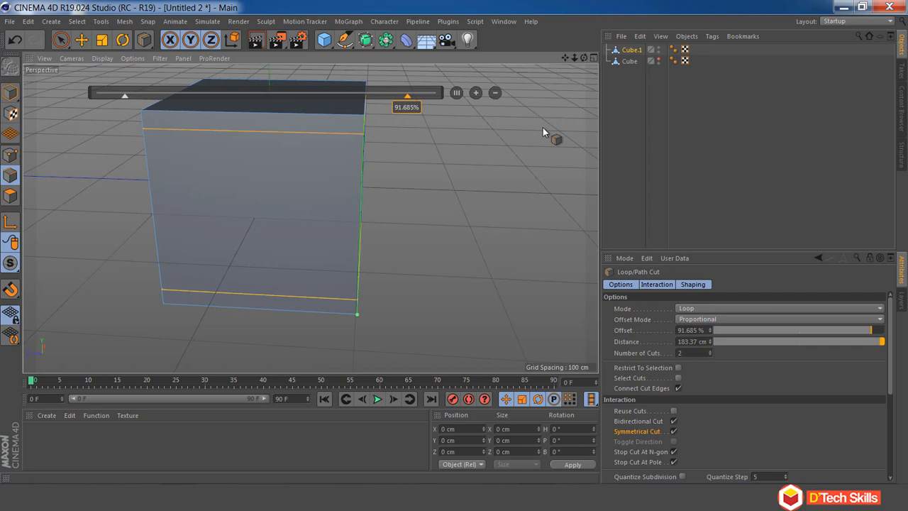
Select the large middle polygon on the cube's side in polygon mode and scale it vertically to about 85 cm
{"action": "left_click_drag", "start_coordinate": [517, 158], "coordinate": [480, 154], "text": "alt"}
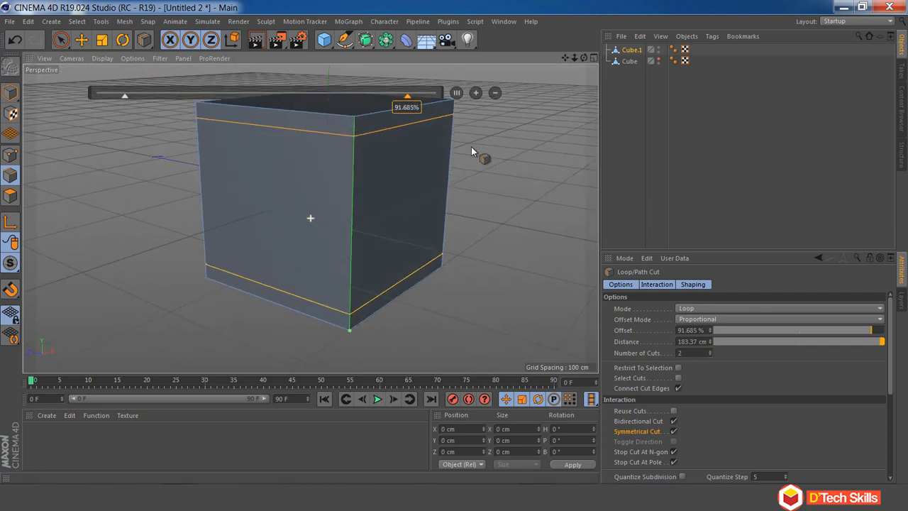
{"action": "left_click", "coordinate": [80, 40]}
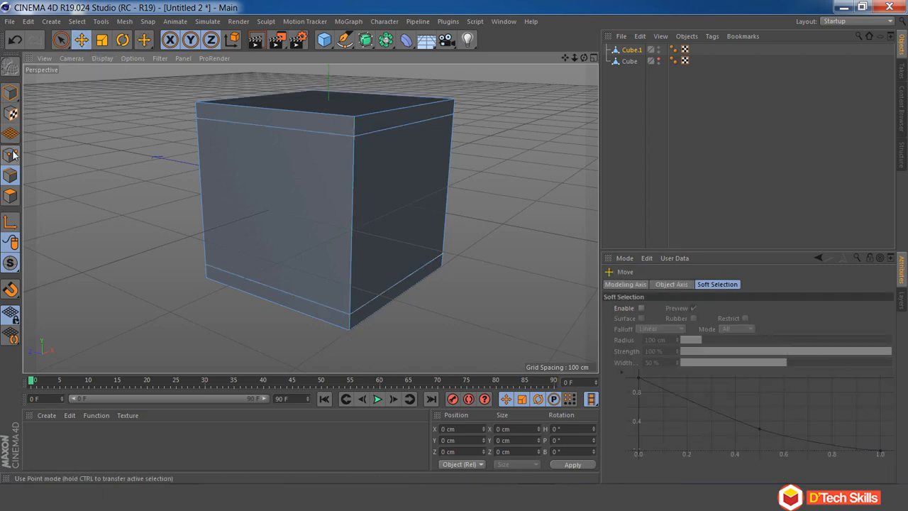
{"action": "left_click", "coordinate": [13, 198]}
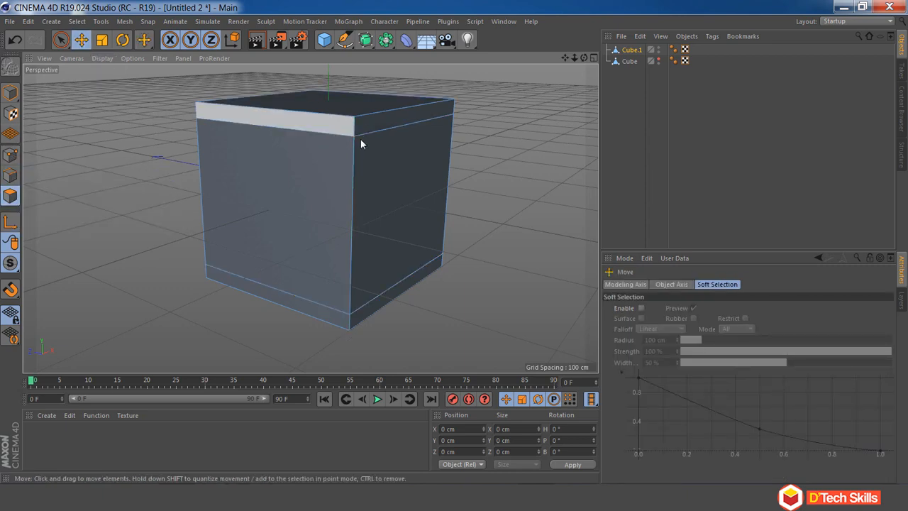
{"action": "left_click", "coordinate": [369, 172]}
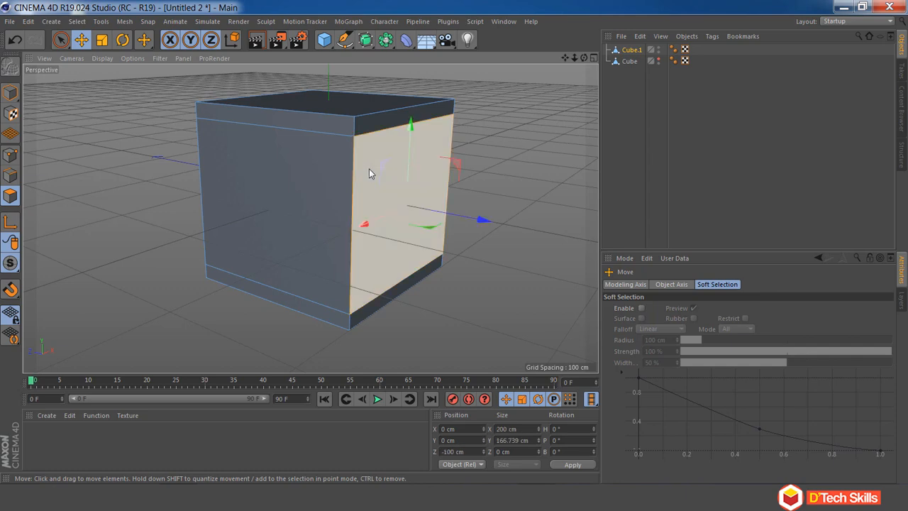
{"action": "left_click", "coordinate": [104, 41]}
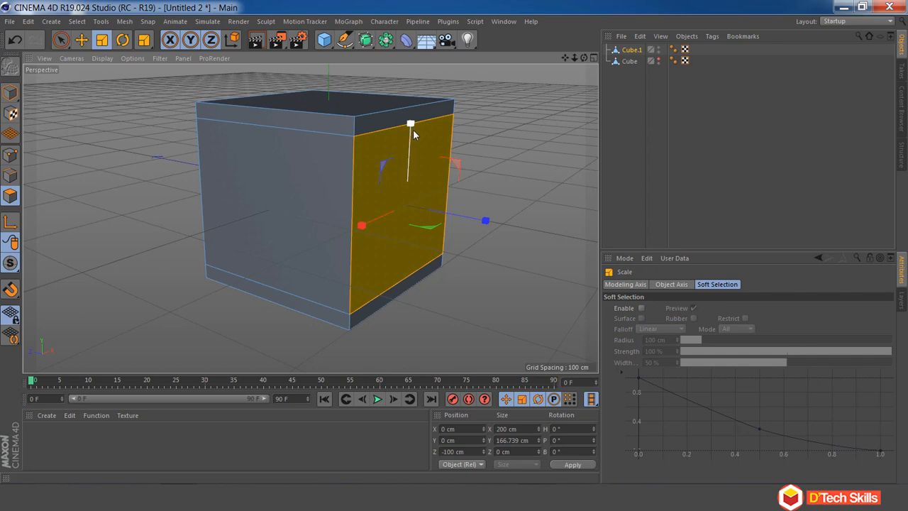
{"action": "left_click_drag", "start_coordinate": [413, 130], "coordinate": [414, 166]}
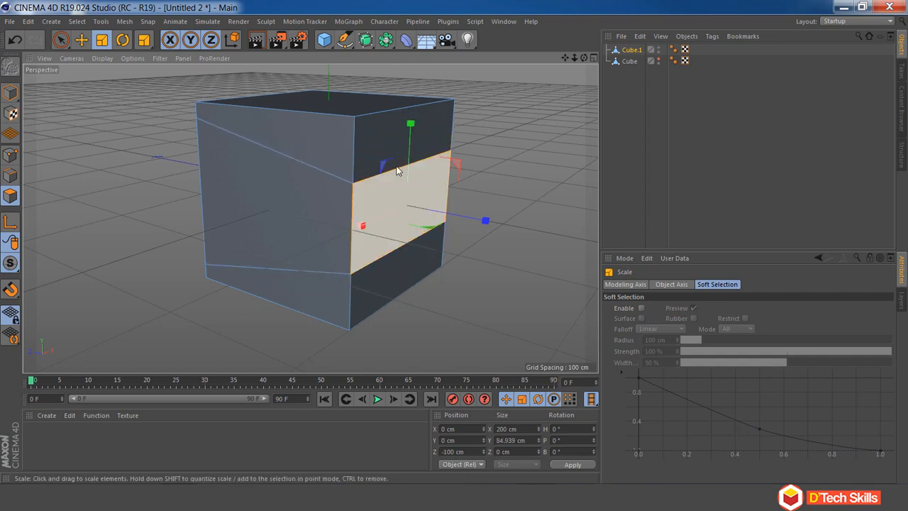
Extrude the scaled polygon outward about 56 cm and delete the end face to leave it open
{"action": "left_click", "coordinate": [81, 41]}
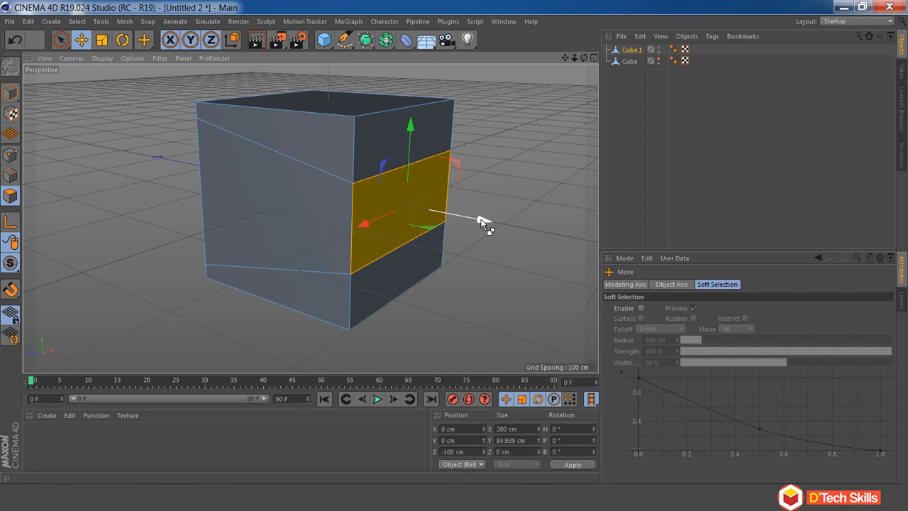
{"action": "left_click_drag", "start_coordinate": [487, 219], "coordinate": [536, 235]}
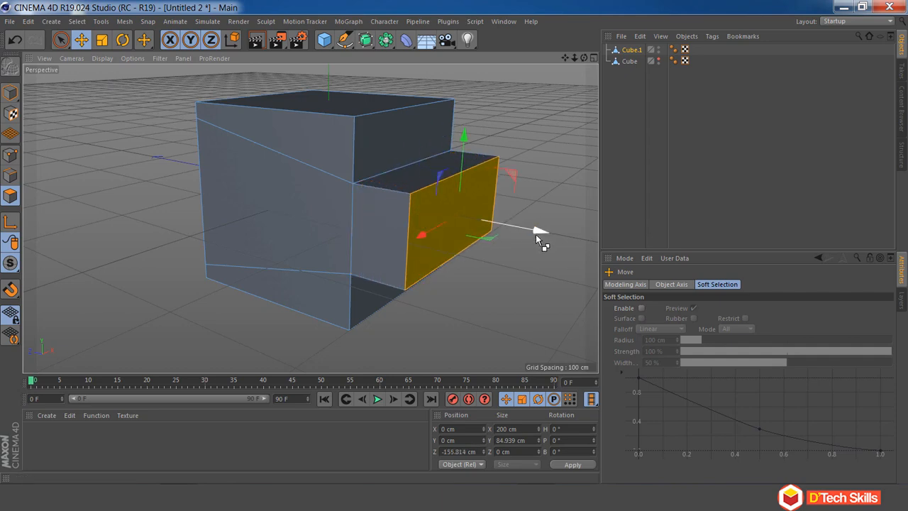
{"action": "key", "text": "Delete"}
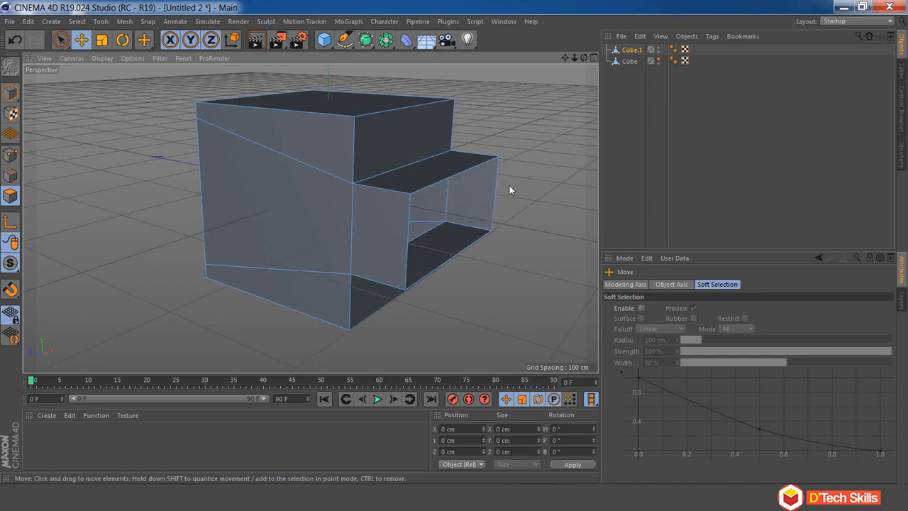
Start a Loop/Path Cut with Symmetrical Cut off and show the mesh enlarged in a full-size Left view
{"action": "right_click", "coordinate": [534, 92]}
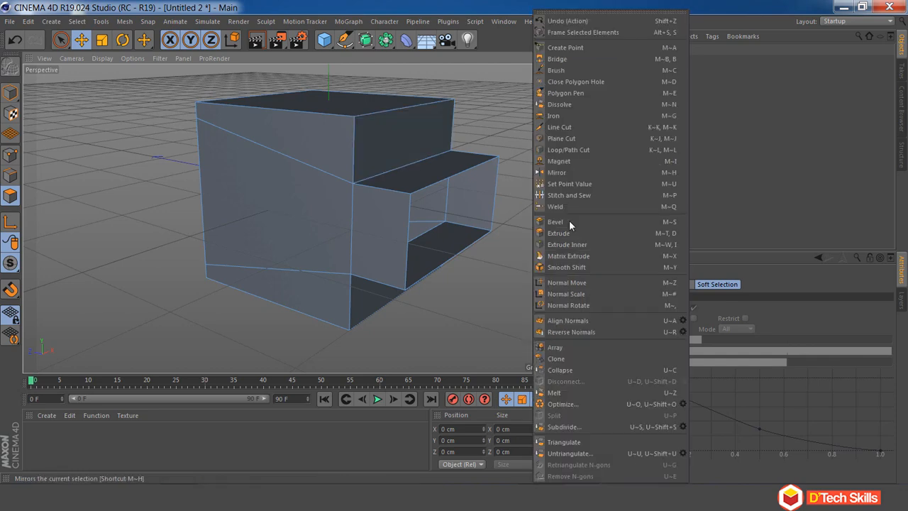
{"action": "left_click", "coordinate": [579, 151]}
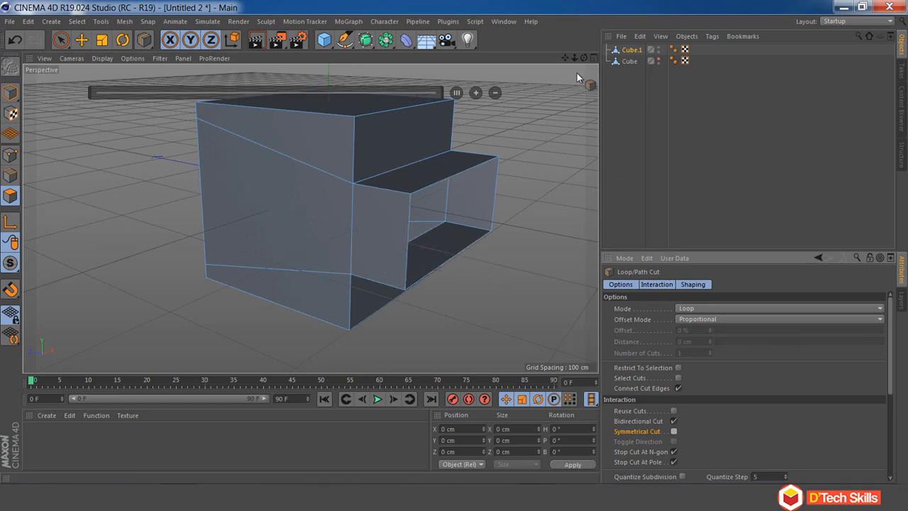
{"action": "left_click", "coordinate": [594, 60]}
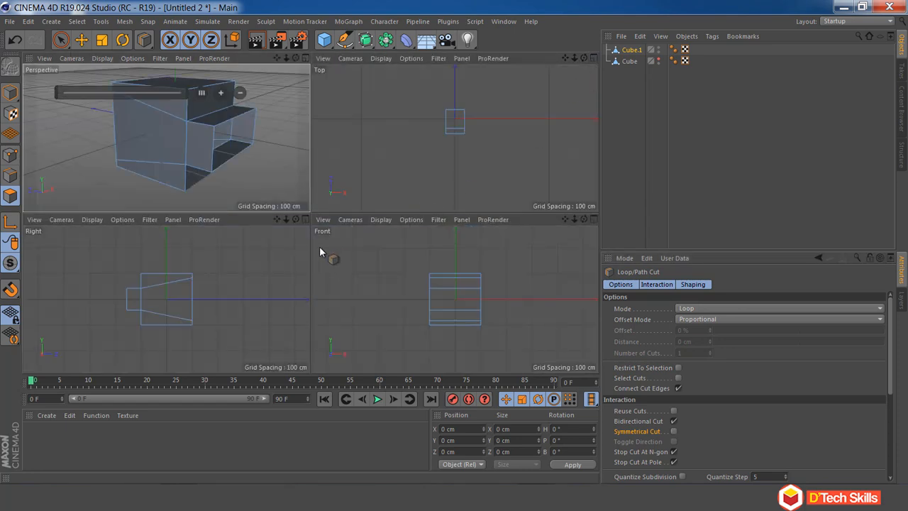
{"action": "key", "text": "F3"}
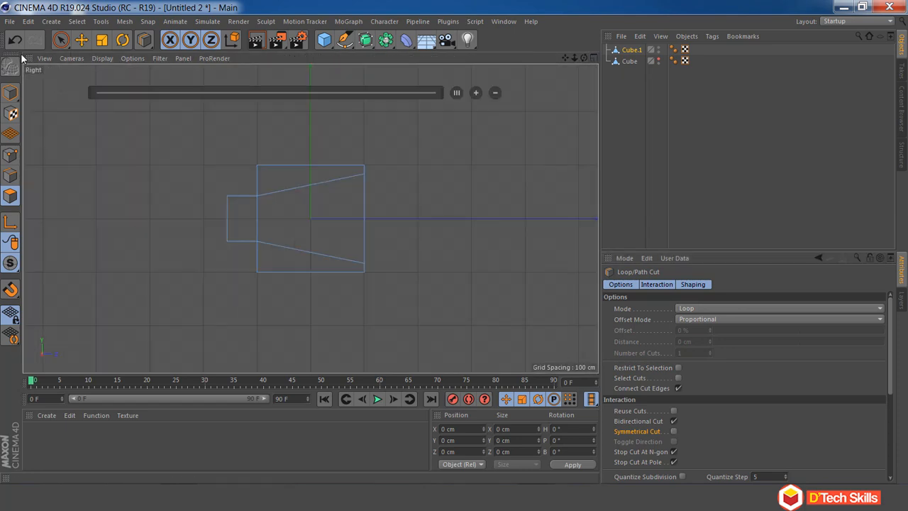
{"action": "left_click", "coordinate": [68, 58]}
{"action": "left_click", "coordinate": [80, 141]}
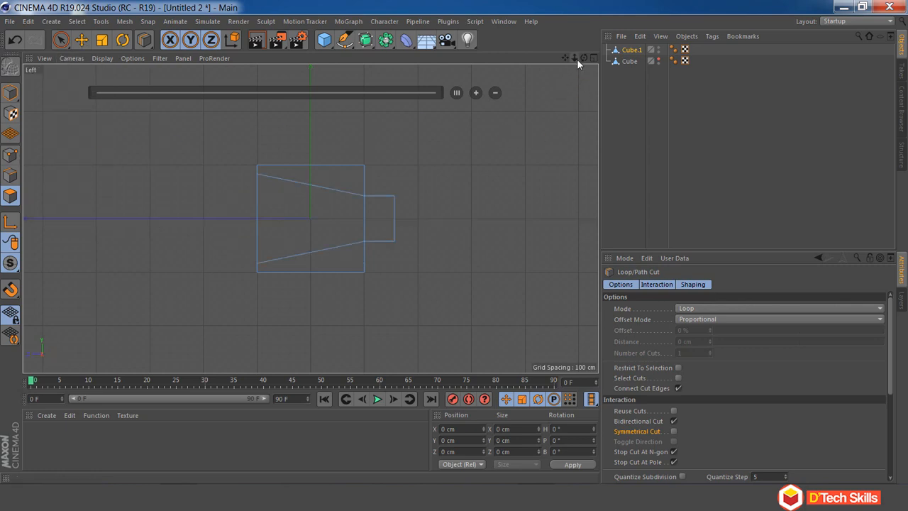
{"action": "left_click_drag", "start_coordinate": [577, 59], "coordinate": [496, 78]}
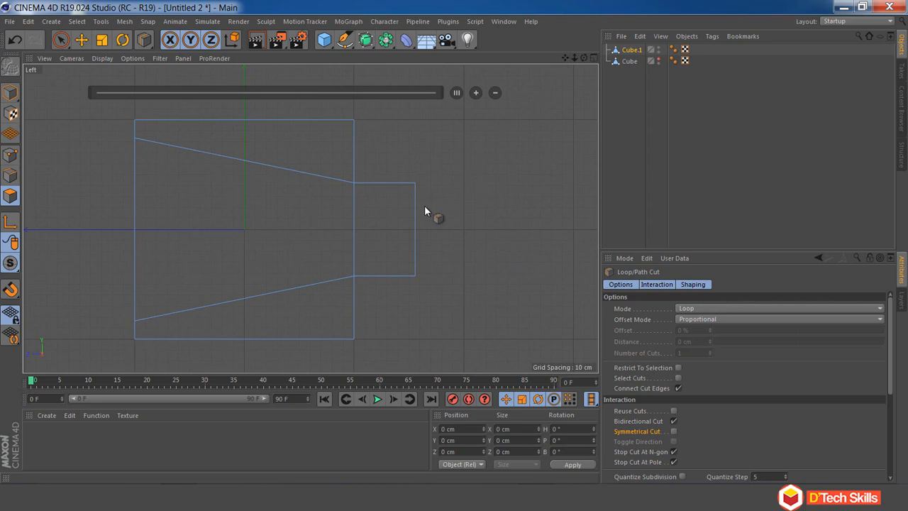
Try levelling a loop cut placed at about 84% offset by raising its back points about 30 cm, and undo the cut
{"action": "left_click", "coordinate": [416, 266]}
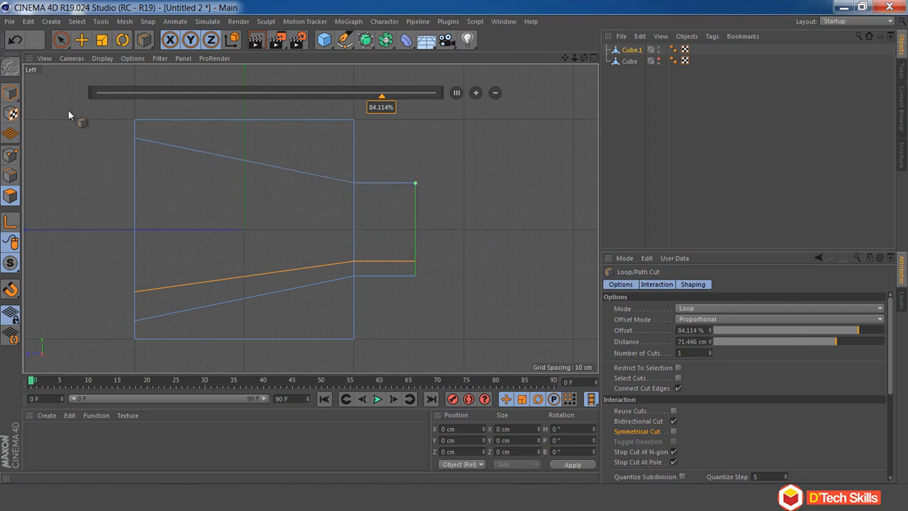
{"action": "left_click", "coordinate": [9, 156]}
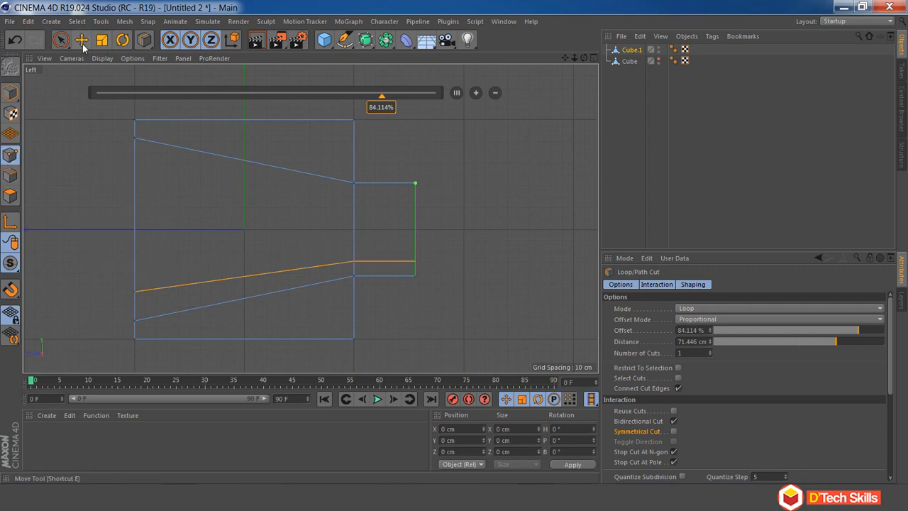
{"action": "left_click_drag", "start_coordinate": [66, 46], "coordinate": [105, 76]}
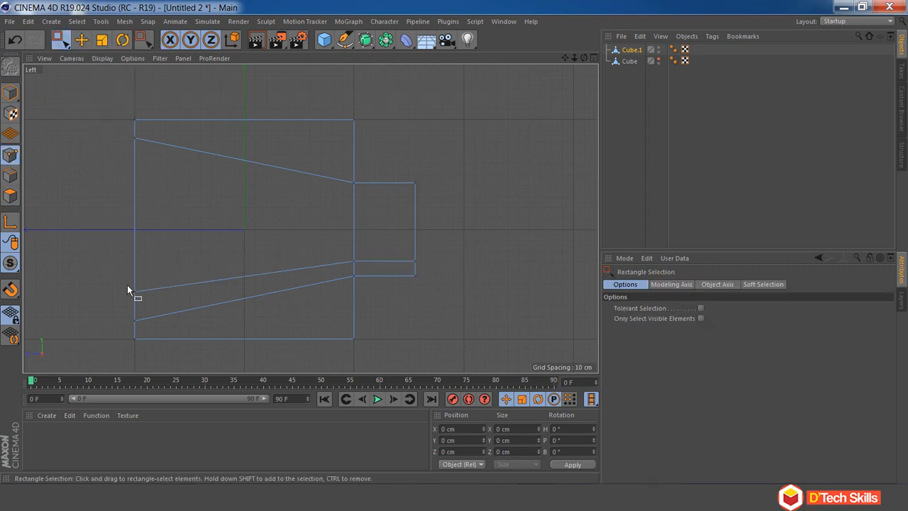
{"action": "left_click_drag", "start_coordinate": [115, 278], "coordinate": [146, 297]}
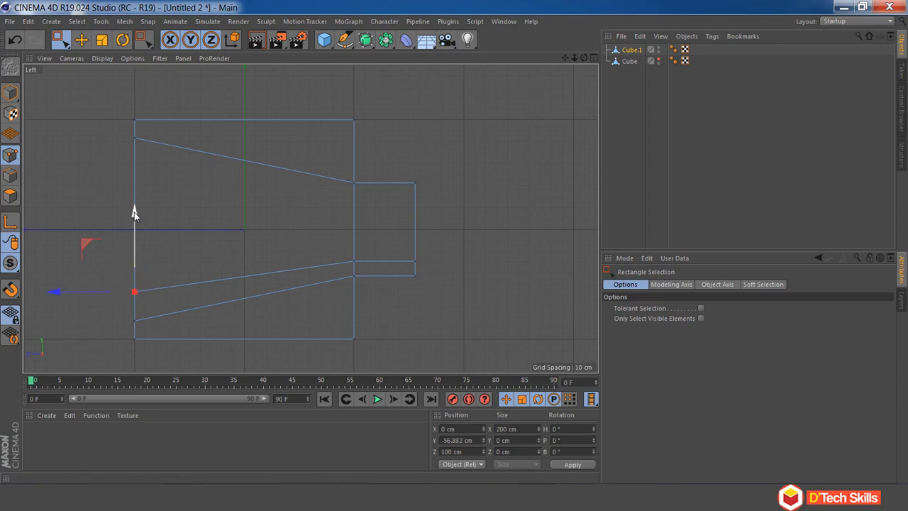
{"action": "left_click_drag", "start_coordinate": [134, 209], "coordinate": [129, 179]}
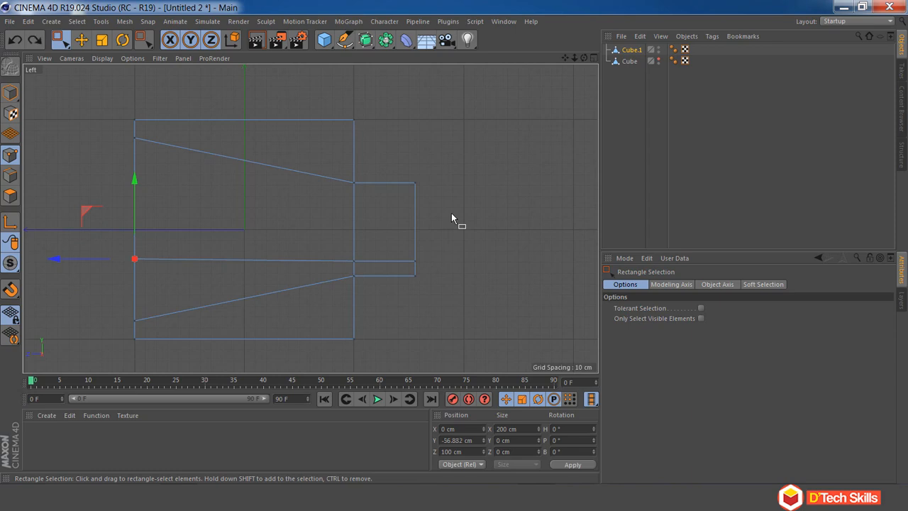
{"action": "key", "text": "ctrl+z"}
{"action": "key", "text": "ctrl+z"}
{"action": "key", "text": "ctrl+z"}
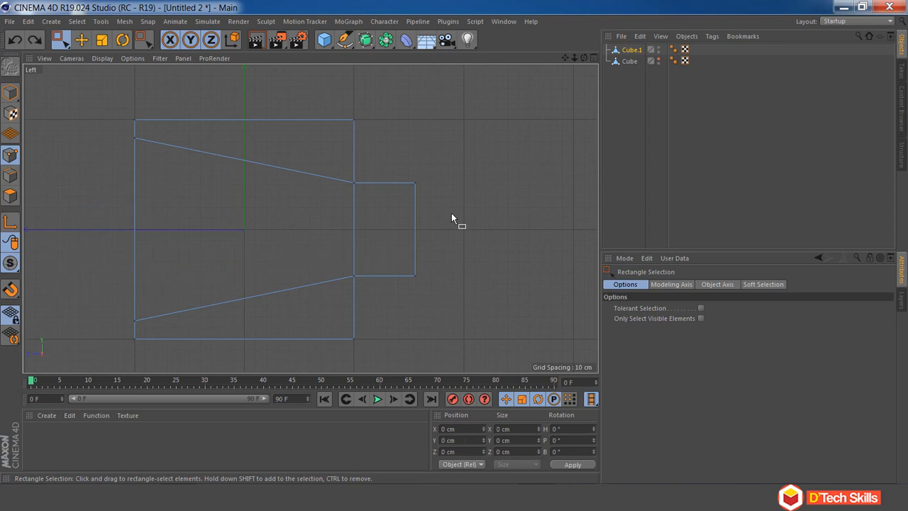
Draw a straight horizontal Line Cut across the mesh's whole side just below the middle, and enable Single Line
{"action": "right_click", "coordinate": [443, 108]}
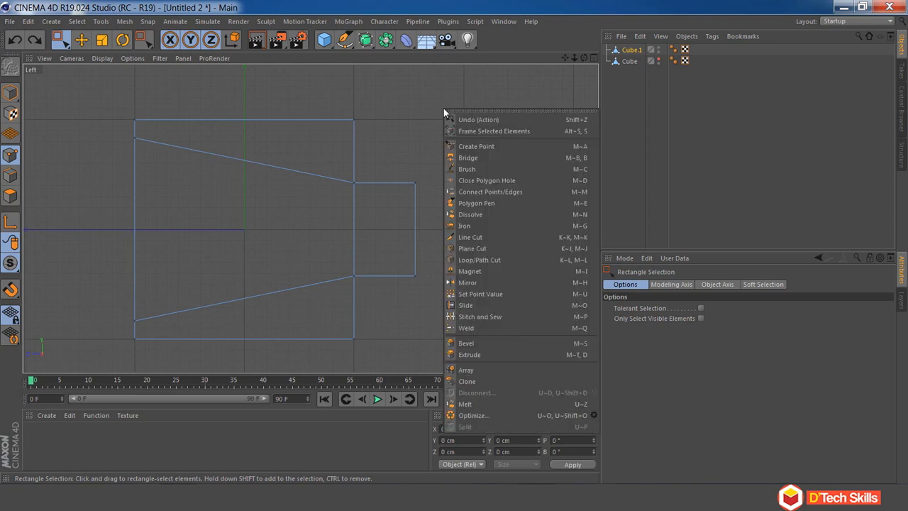
{"action": "left_click", "coordinate": [493, 240]}
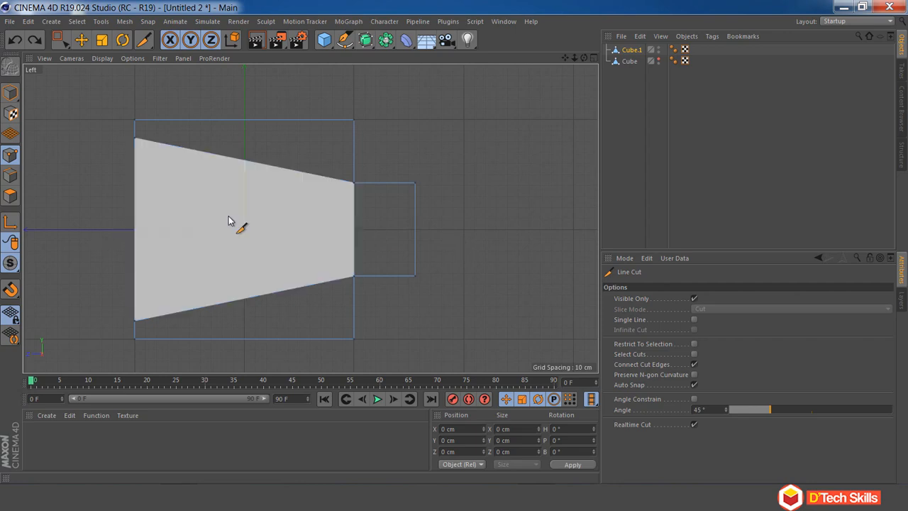
{"action": "left_click", "coordinate": [435, 237]}
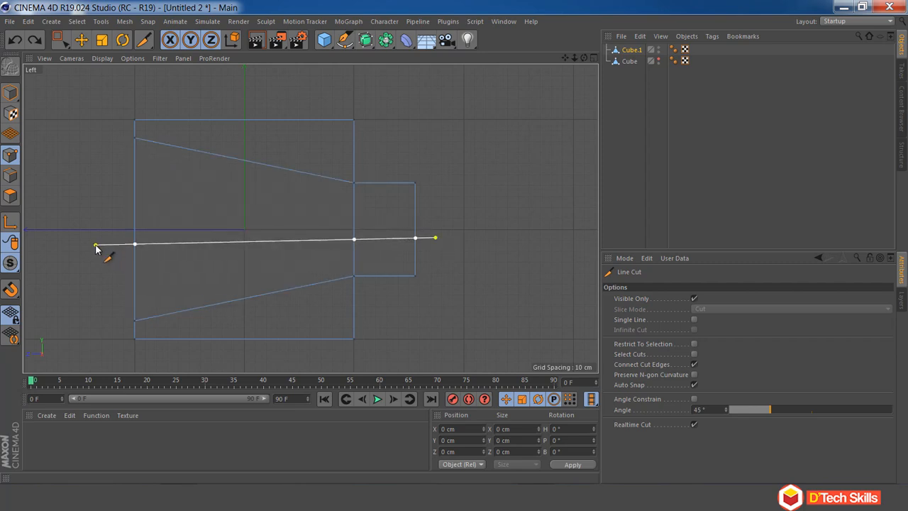
{"action": "key", "text": "shift"}
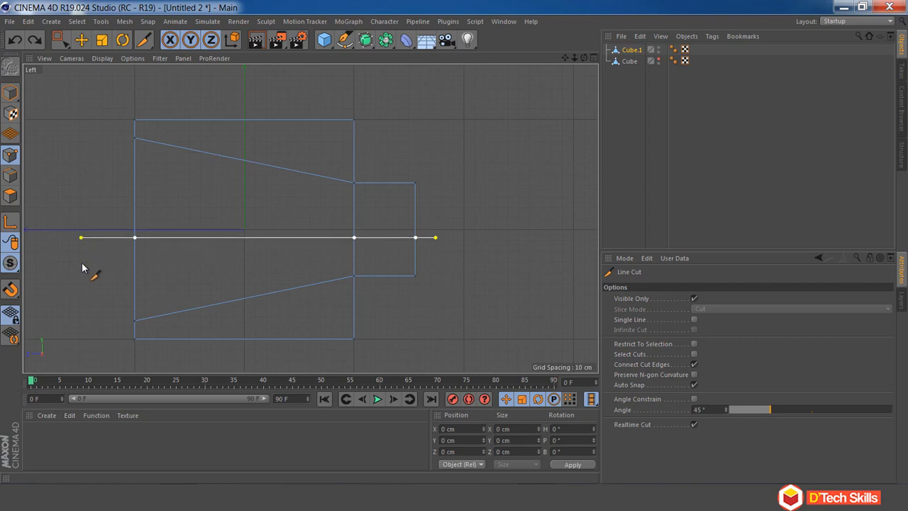
{"action": "left_click", "coordinate": [82, 267]}
{"action": "left_click", "coordinate": [694, 320]}
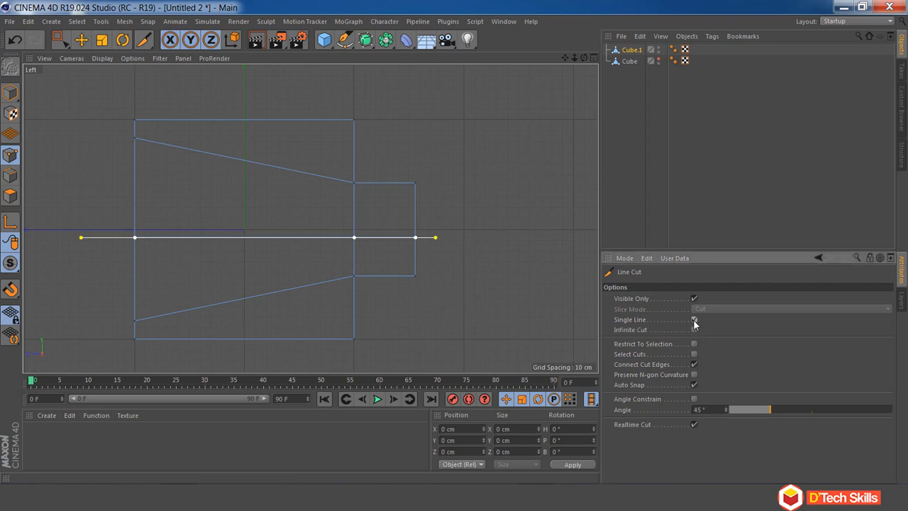
Check the line cut from both sides of the mesh in the perspective view, and undo it
{"action": "left_click", "coordinate": [593, 57]}
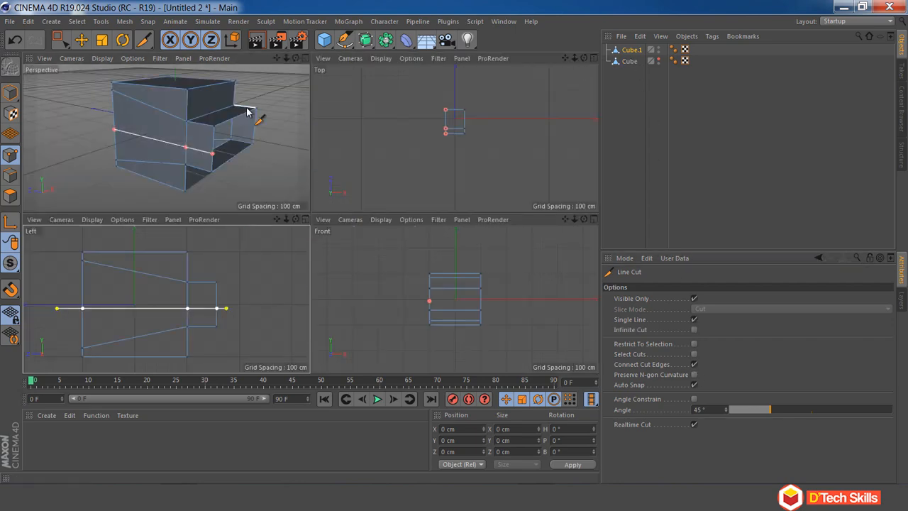
{"action": "left_click", "coordinate": [307, 58]}
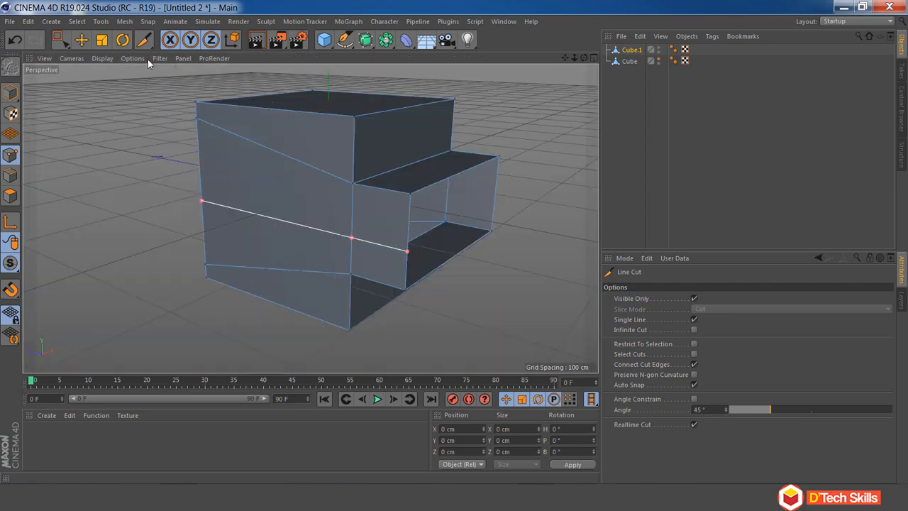
{"action": "left_click", "coordinate": [83, 40]}
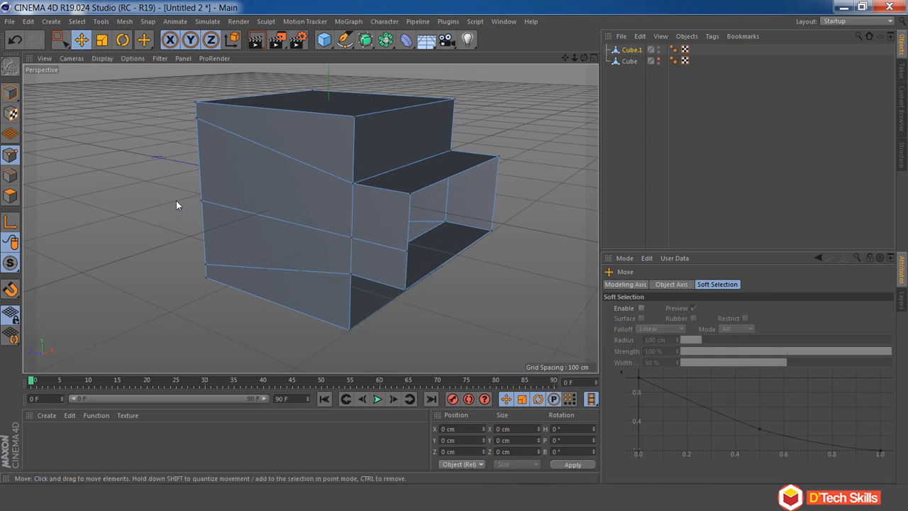
{"action": "left_click_drag", "start_coordinate": [176, 204], "coordinate": [373, 188], "text": "alt"}
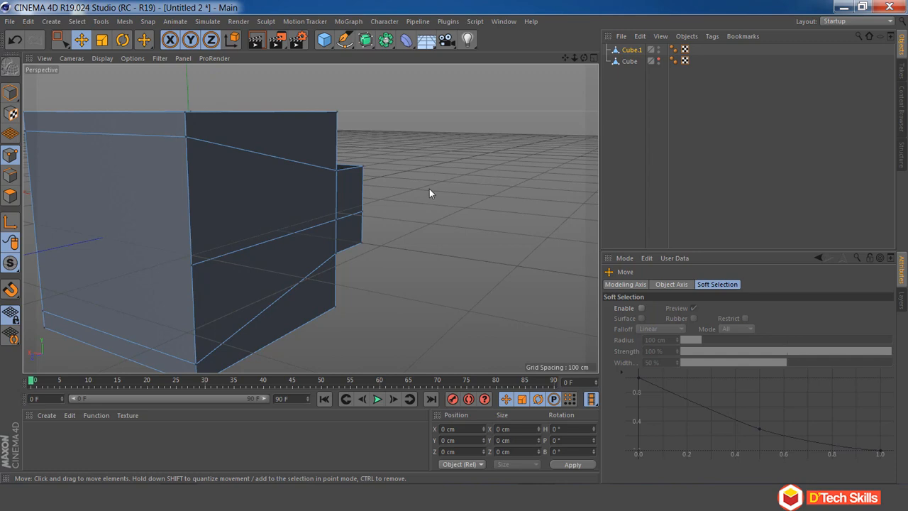
{"action": "key", "text": "ctrl+z"}
In the Left view, make a straight horizontal Line Cut across the whole mesh just below the middle, with Visible Only disabled
{"action": "left_click", "coordinate": [591, 59]}
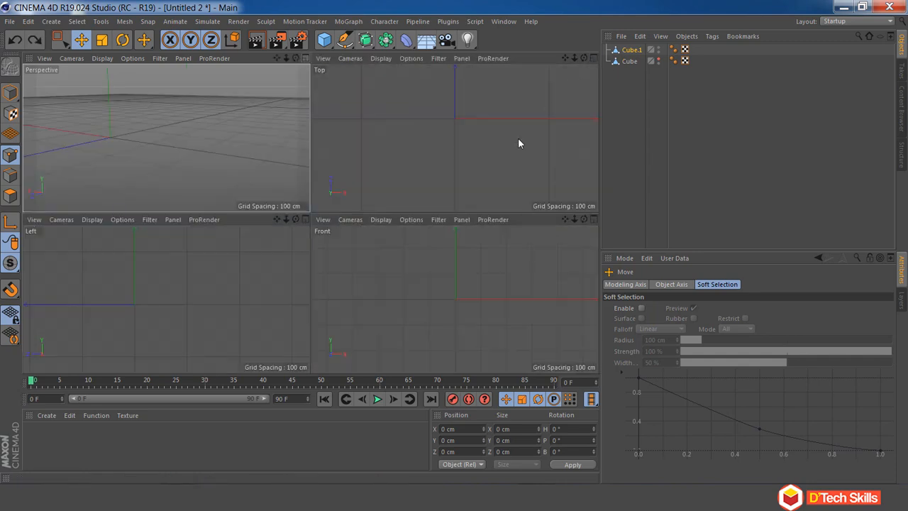
{"action": "left_click", "coordinate": [305, 220]}
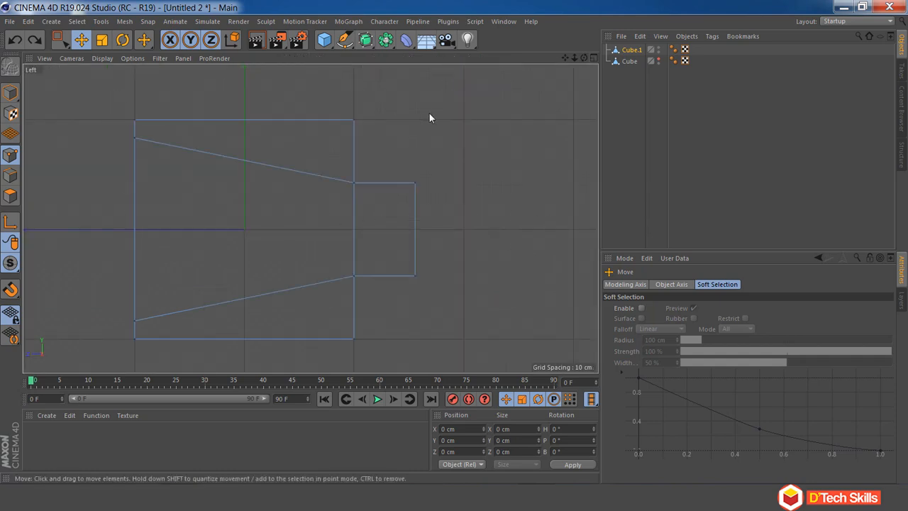
{"action": "right_click", "coordinate": [440, 140]}
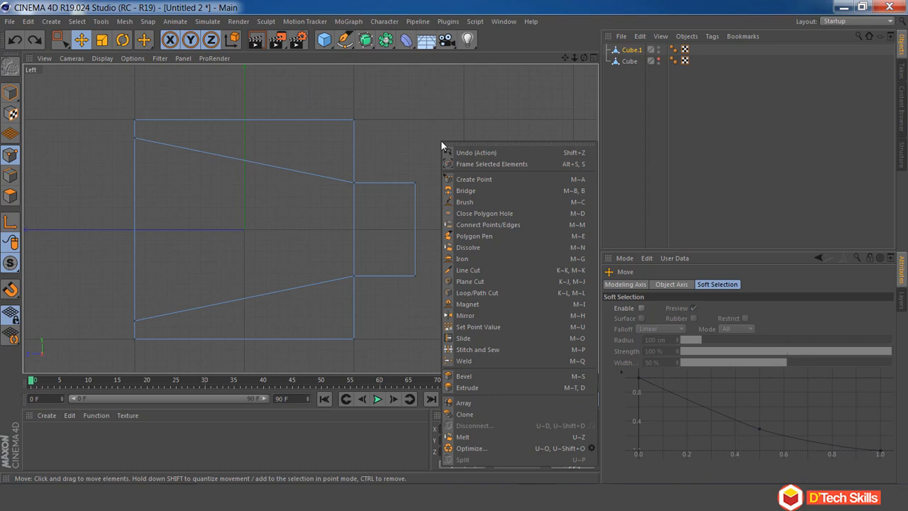
{"action": "left_click", "coordinate": [522, 274]}
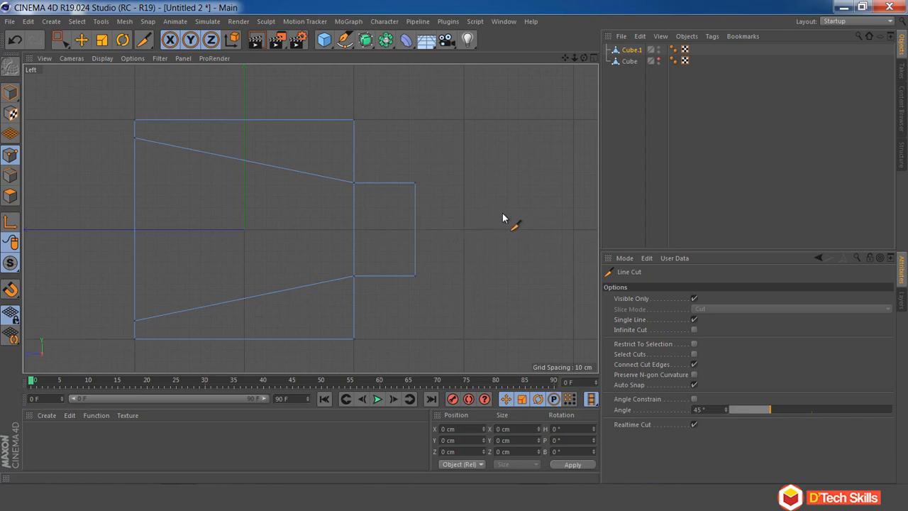
{"action": "left_click", "coordinate": [694, 299]}
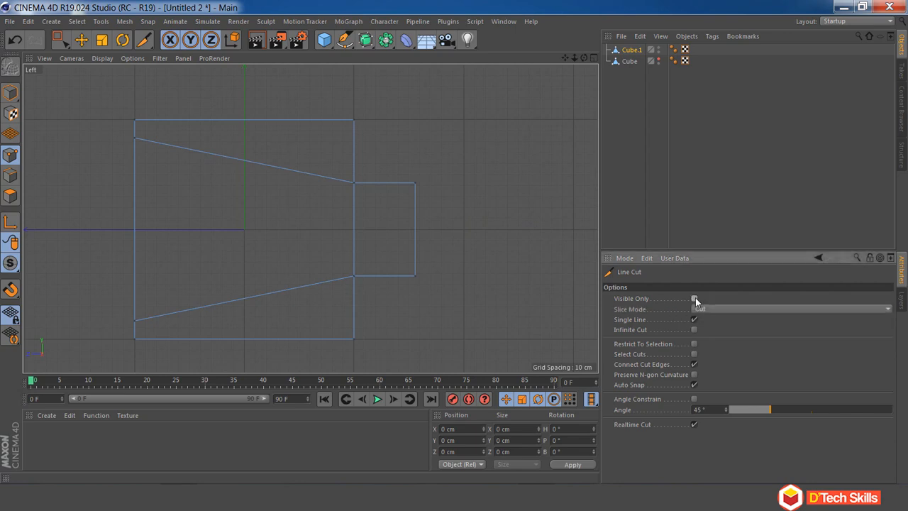
{"action": "left_click", "coordinate": [444, 237]}
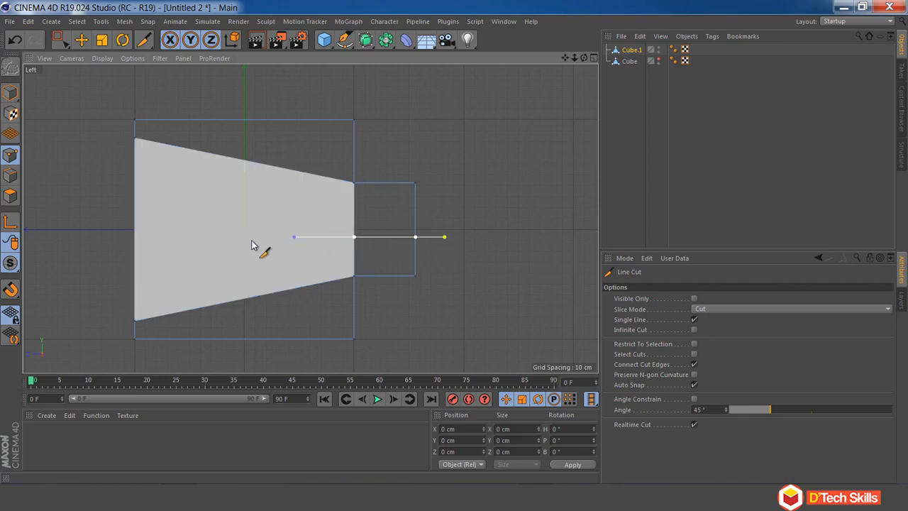
{"action": "left_click", "coordinate": [95, 262]}
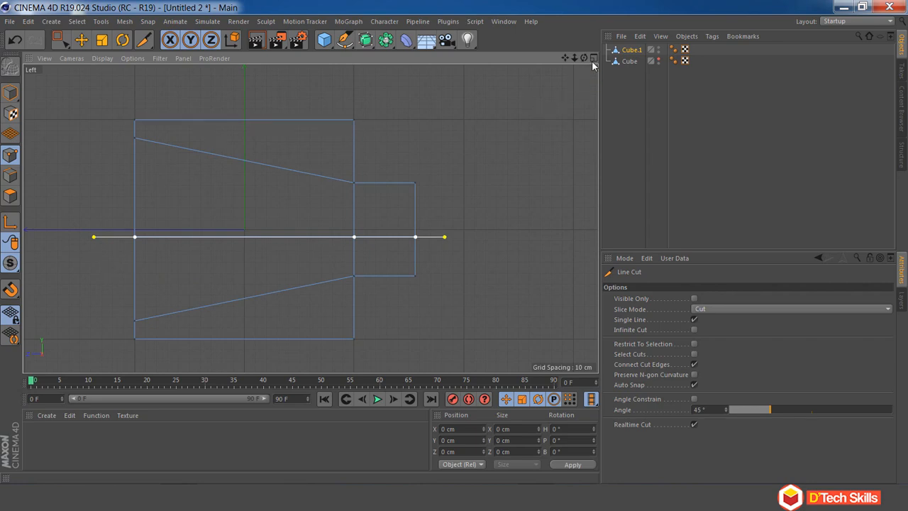
{"action": "left_click", "coordinate": [82, 39]}
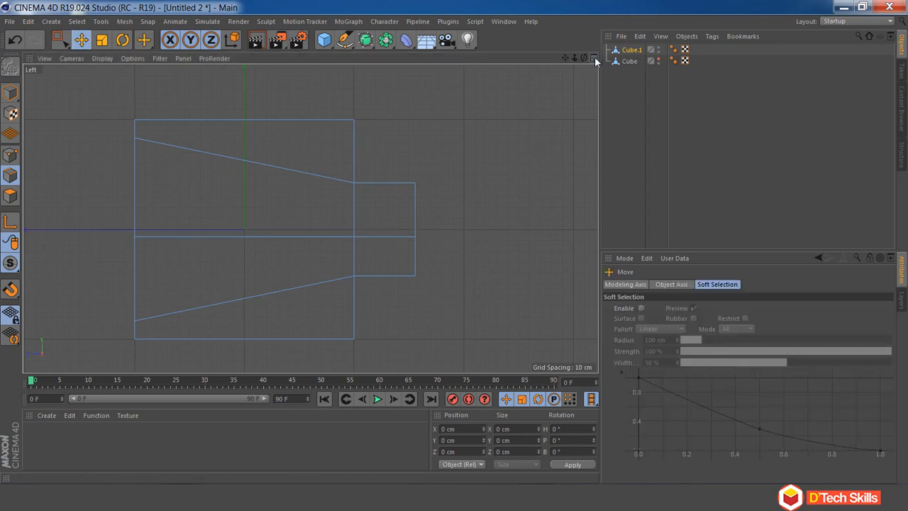
Inspect the horizontal cut on both sides of the mesh in the perspective view
{"action": "left_click", "coordinate": [595, 58]}
{"action": "left_click", "coordinate": [307, 58]}
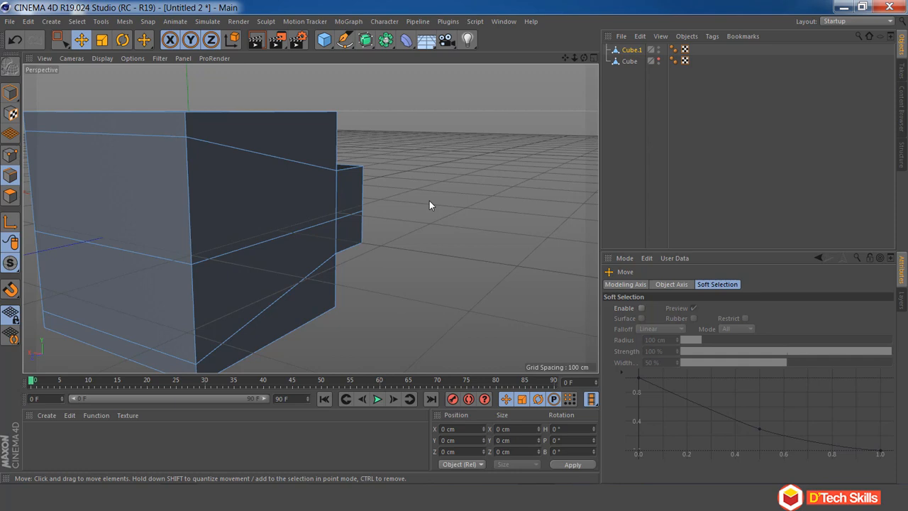
{"action": "left_click_drag", "start_coordinate": [430, 201], "coordinate": [219, 204], "text": "alt"}
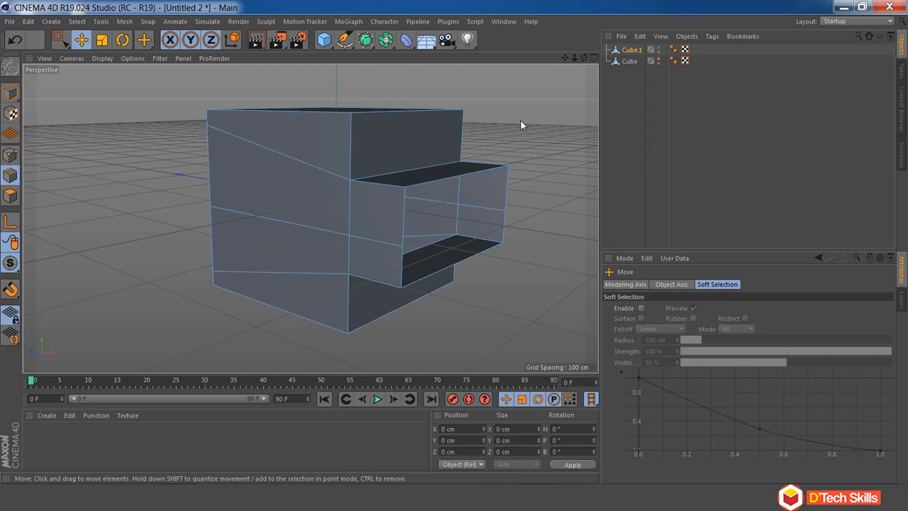
Try a single Line Cut with Visible Only enabled, from the extruded section's side to its upper back edge, and cancel it
{"action": "key", "text": "m"}
{"action": "key", "text": "k"}
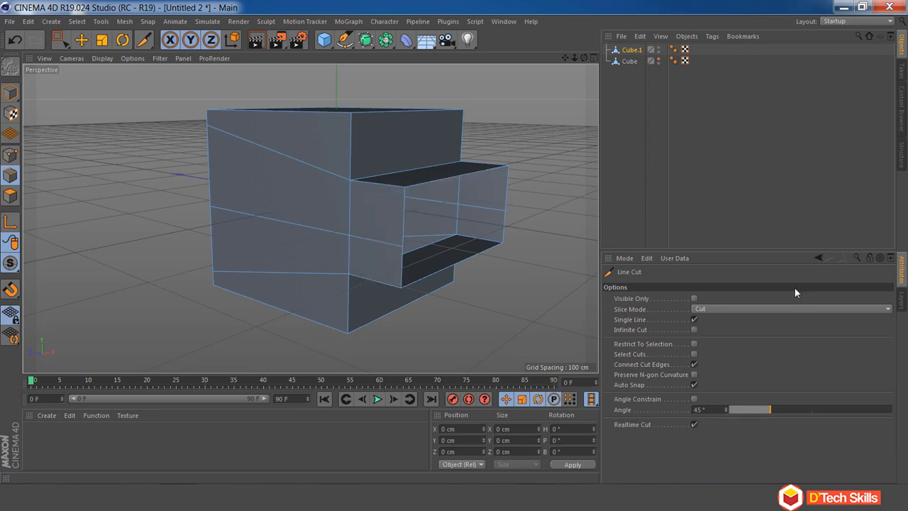
{"action": "left_click", "coordinate": [694, 299]}
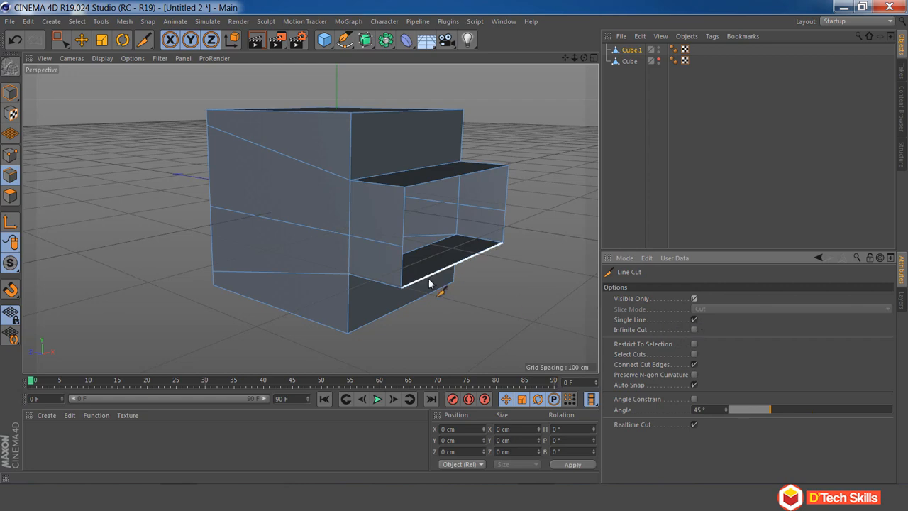
{"action": "left_click", "coordinate": [370, 241]}
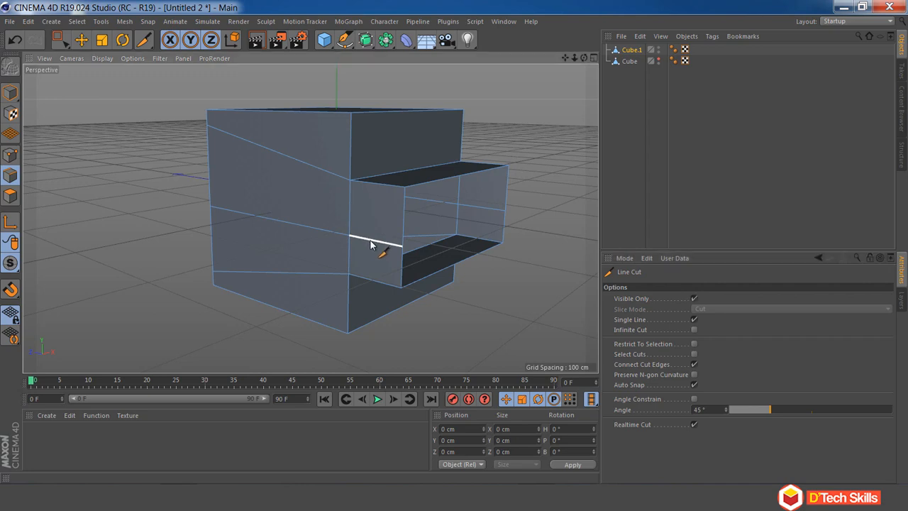
{"action": "left_click", "coordinate": [374, 184]}
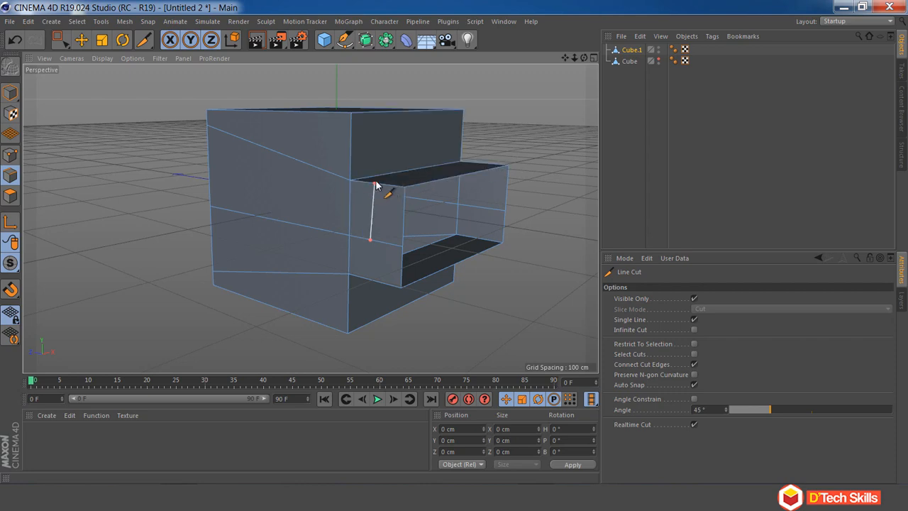
{"action": "left_click_drag", "start_coordinate": [376, 186], "coordinate": [478, 164]}
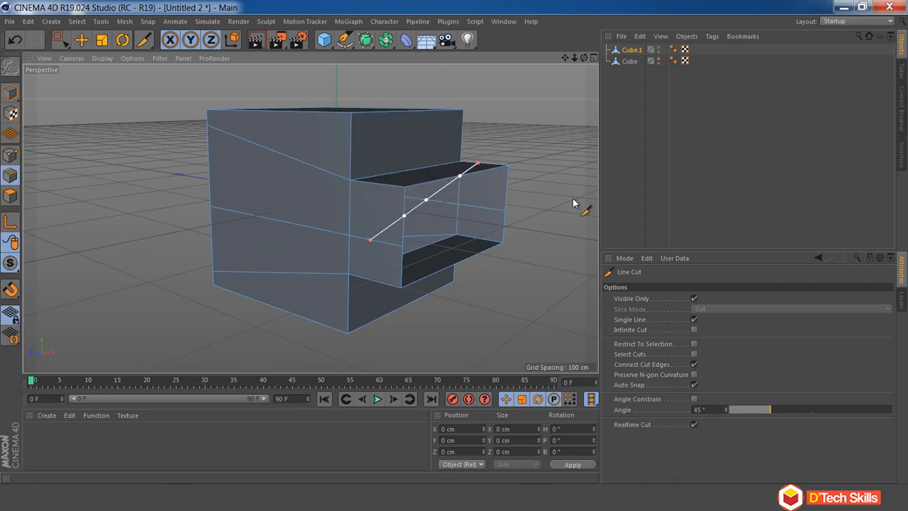
{"action": "key", "text": "ctrl+z"}
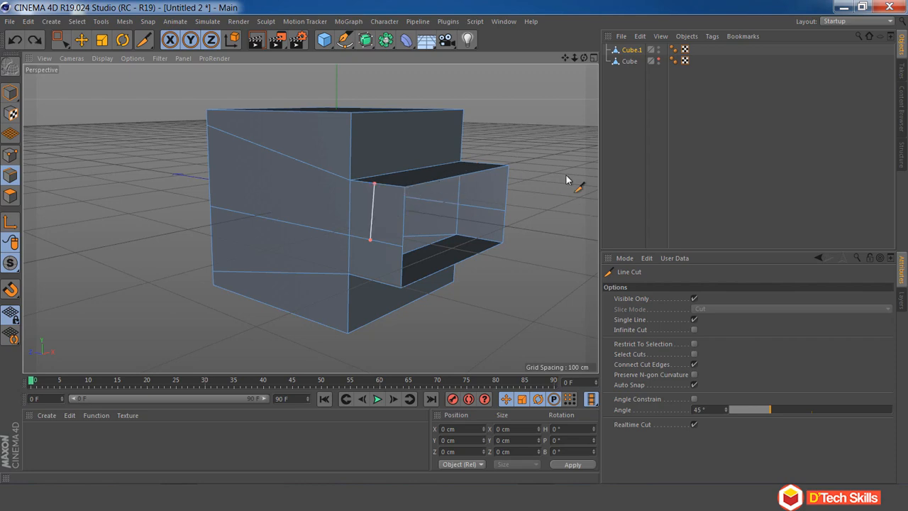
{"action": "key", "text": "Escape"}
Try a three-point Line Cut up the extruded section's side and across its top with Single Line disabled, and undo it
{"action": "left_click", "coordinate": [694, 320]}
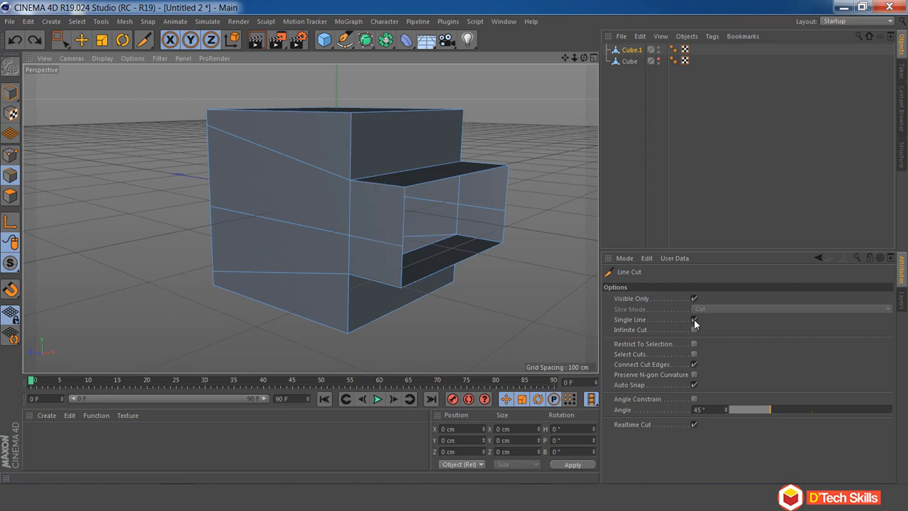
{"action": "left_click", "coordinate": [376, 242]}
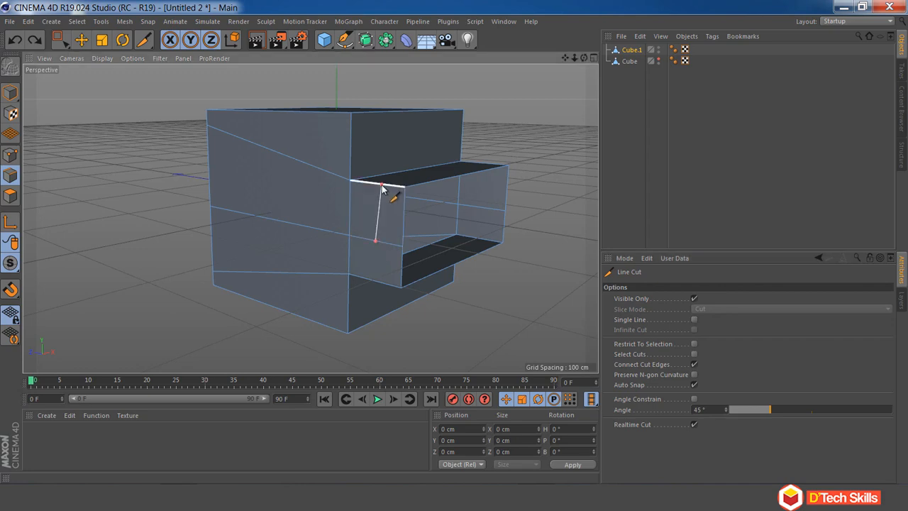
{"action": "left_click", "coordinate": [379, 184]}
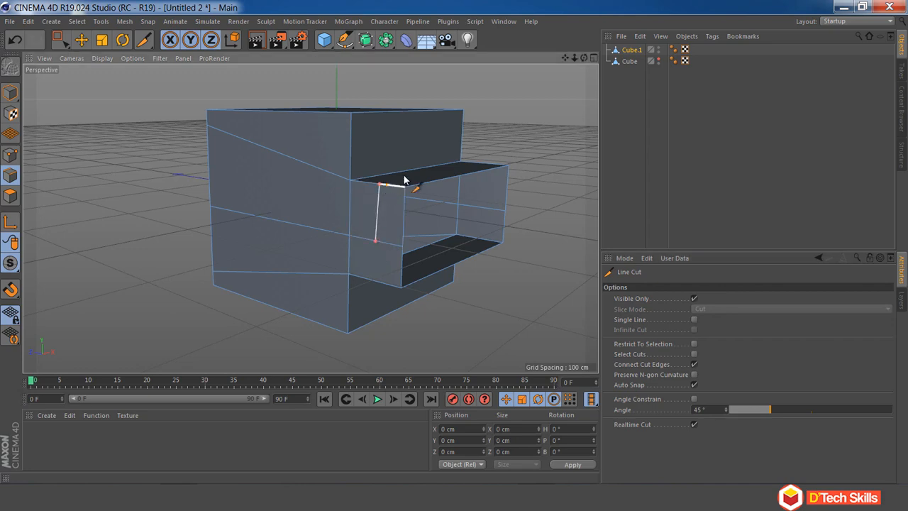
{"action": "left_click", "coordinate": [479, 164]}
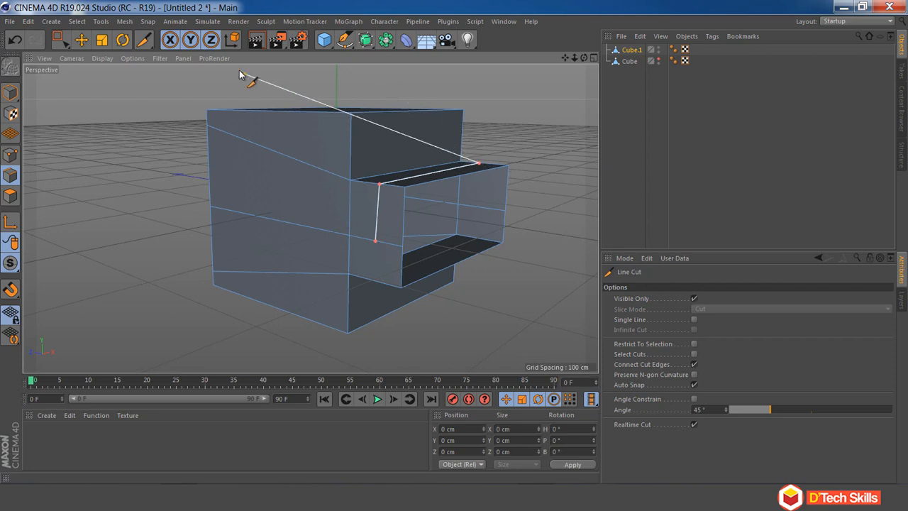
{"action": "left_click", "coordinate": [83, 42]}
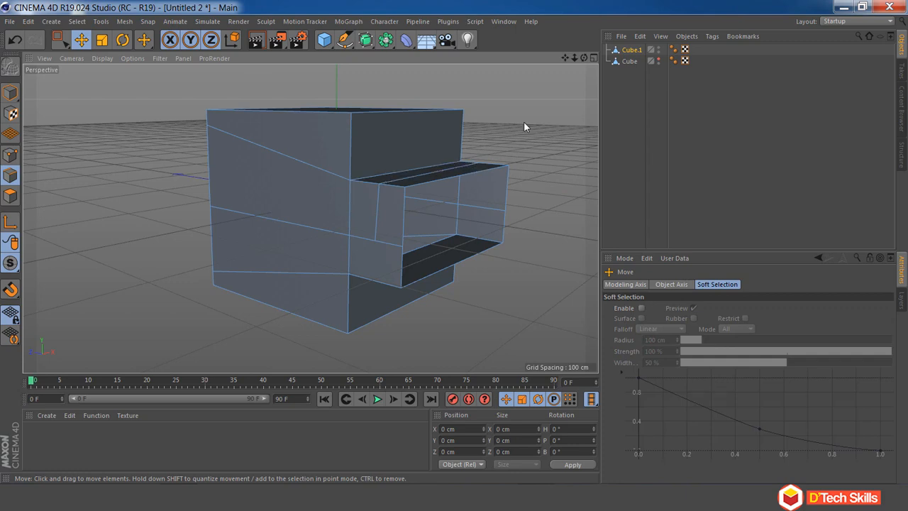
{"action": "key", "text": "ctrl+z"}
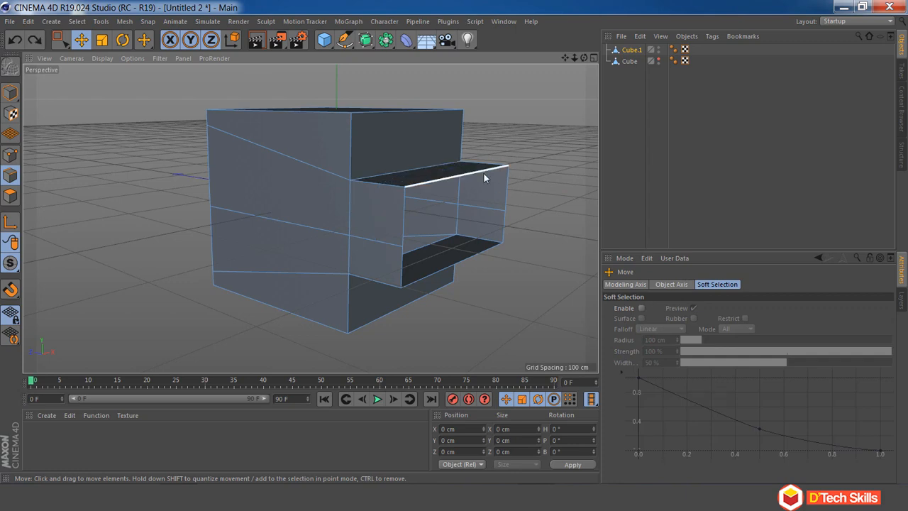
{"action": "key", "text": "k"}
{"action": "key", "text": "k"}
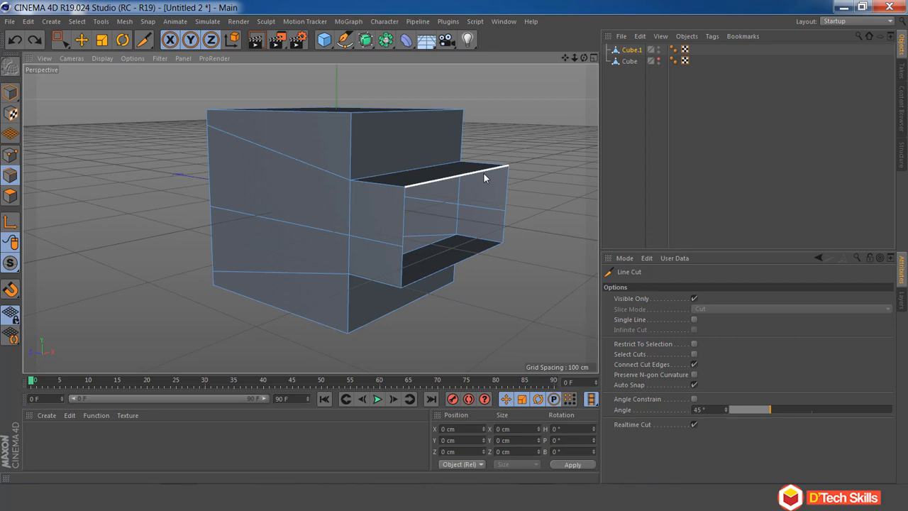
{"action": "key", "text": "e"}
In the Left view, draw a vertical Plane Cut through the middle of the extruded section, at about -127.6 cm in Z
{"action": "right_click", "coordinate": [508, 119]}
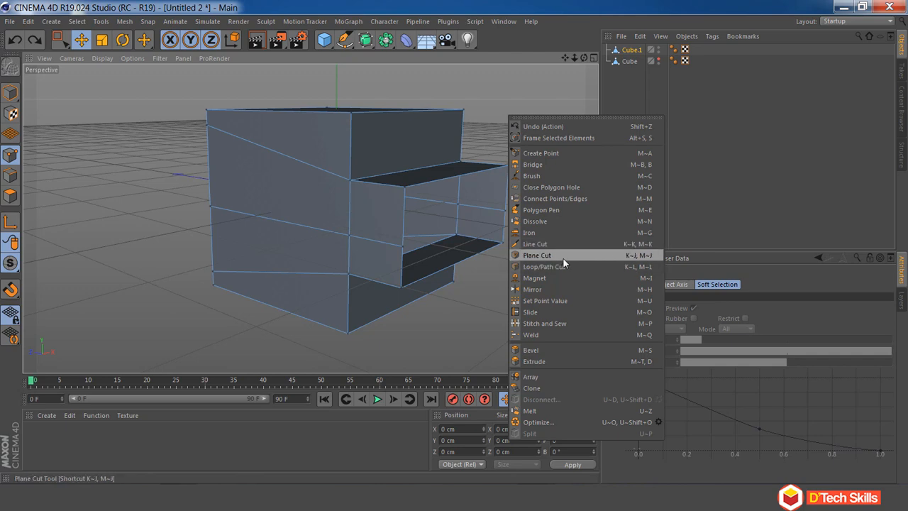
{"action": "left_click", "coordinate": [538, 256]}
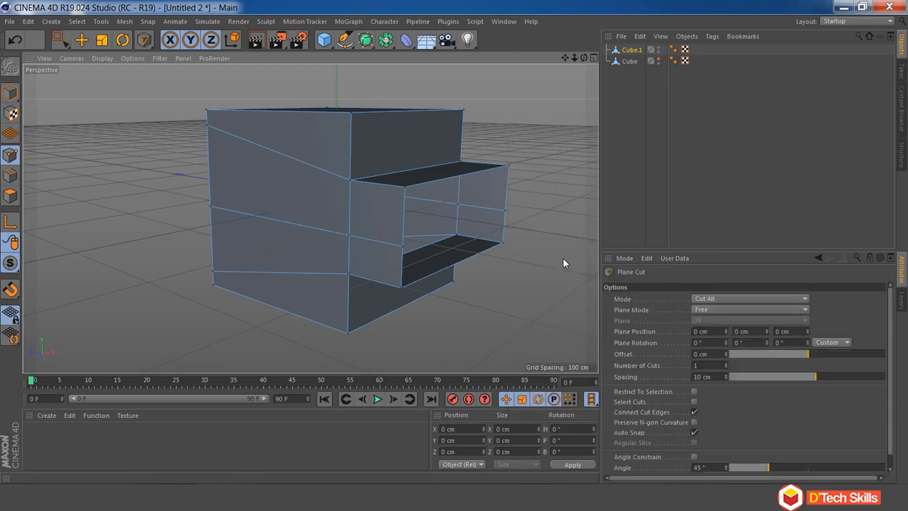
{"action": "left_click", "coordinate": [595, 57]}
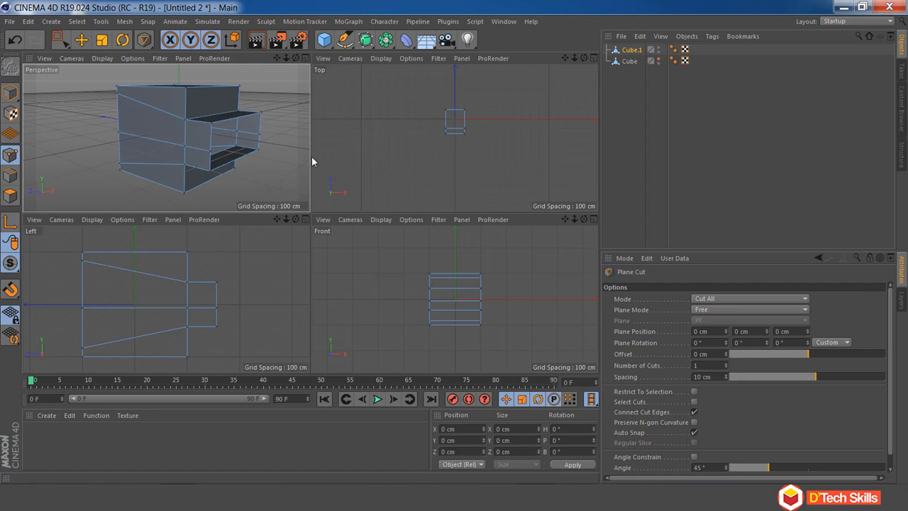
{"action": "left_click", "coordinate": [305, 220]}
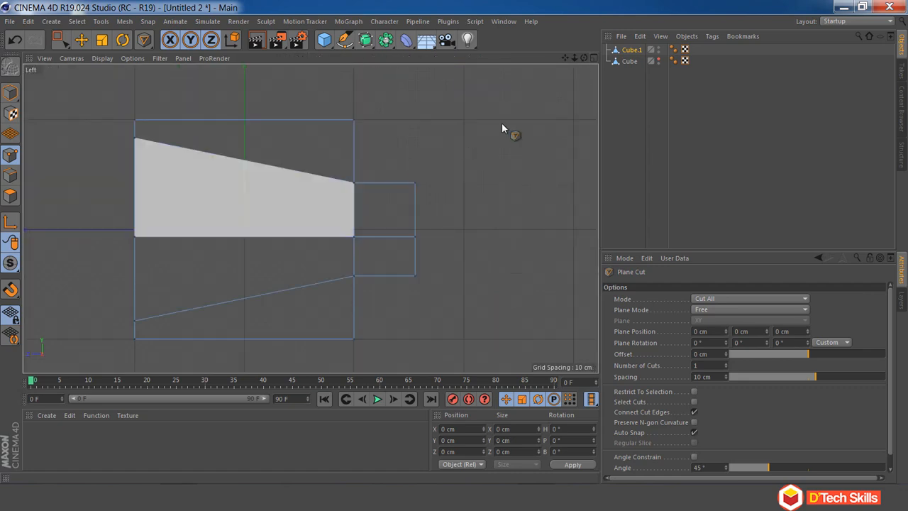
{"action": "left_click_drag", "start_coordinate": [574, 58], "coordinate": [310, 218]}
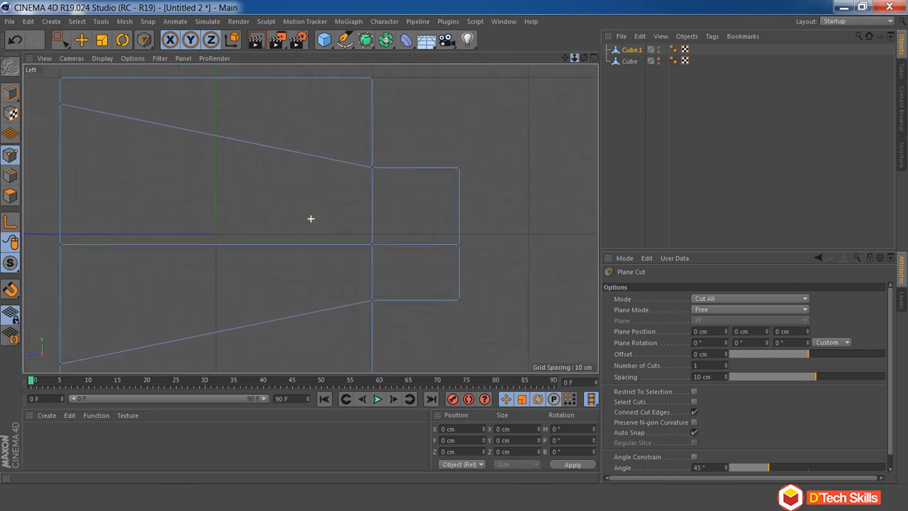
{"action": "left_click_drag", "start_coordinate": [566, 58], "coordinate": [254, 217]}
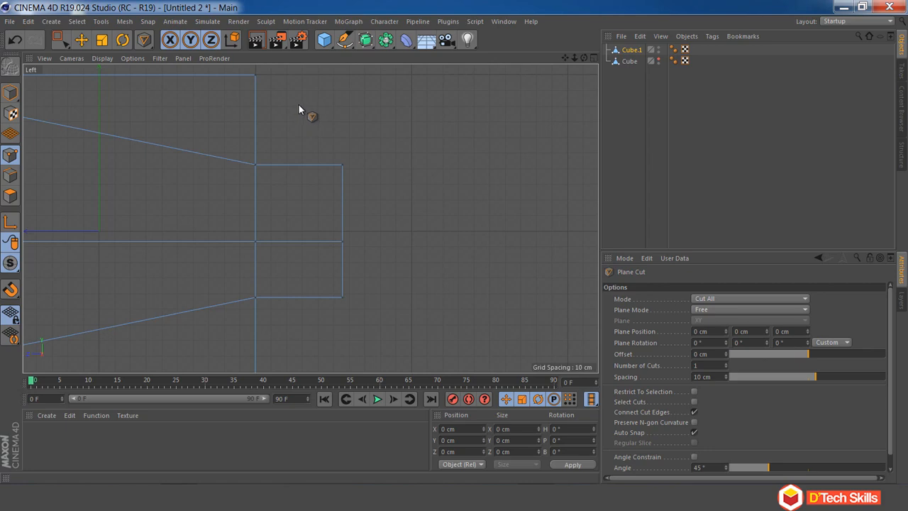
{"action": "mouse_move", "coordinate": [298, 103]}
{"action": "left_mouse_down"}
{"action": "mouse_move", "coordinate": [308, 227]}
{"action": "mouse_move", "coordinate": [296, 357]}
{"action": "left_mouse_up"}
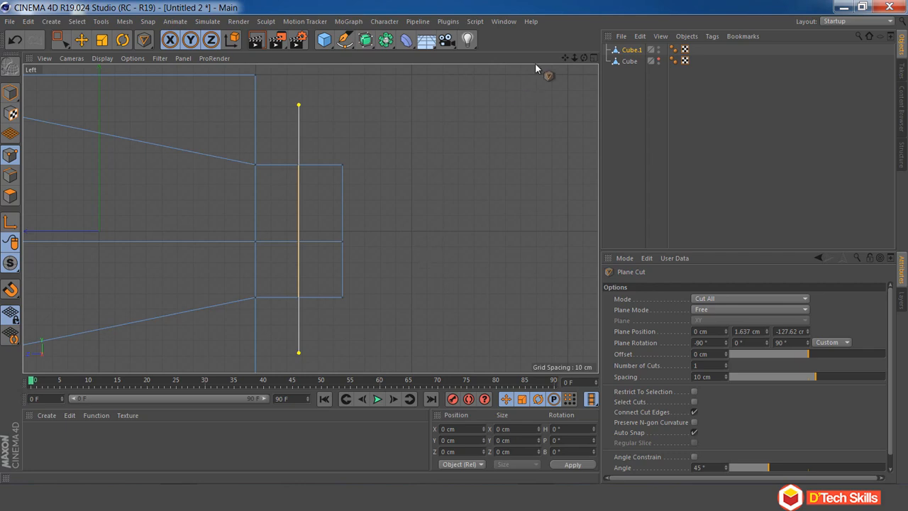
Rotate the cutting plane in the perspective view to about -85° for a slightly angled cut, and finish the Plane Cut
{"action": "left_click", "coordinate": [593, 58]}
{"action": "left_click", "coordinate": [304, 59]}
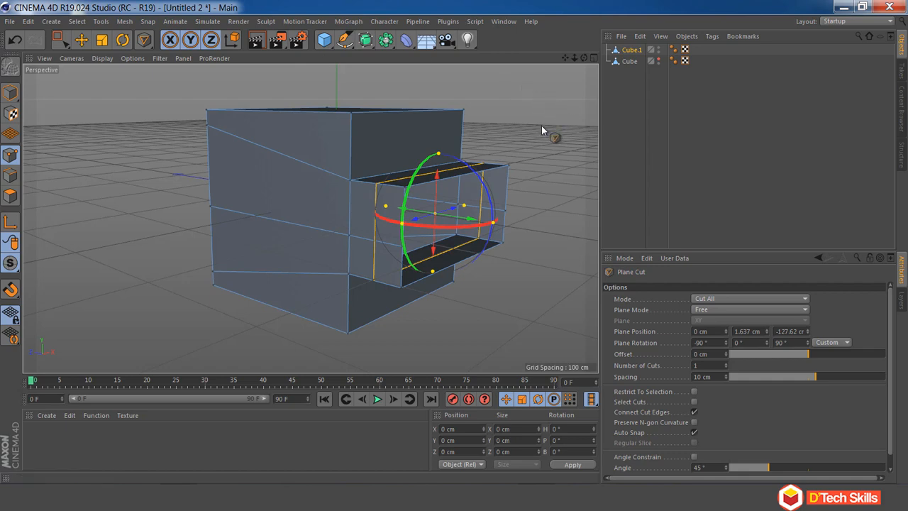
{"action": "left_click_drag", "start_coordinate": [542, 125], "coordinate": [554, 135], "text": "alt"}
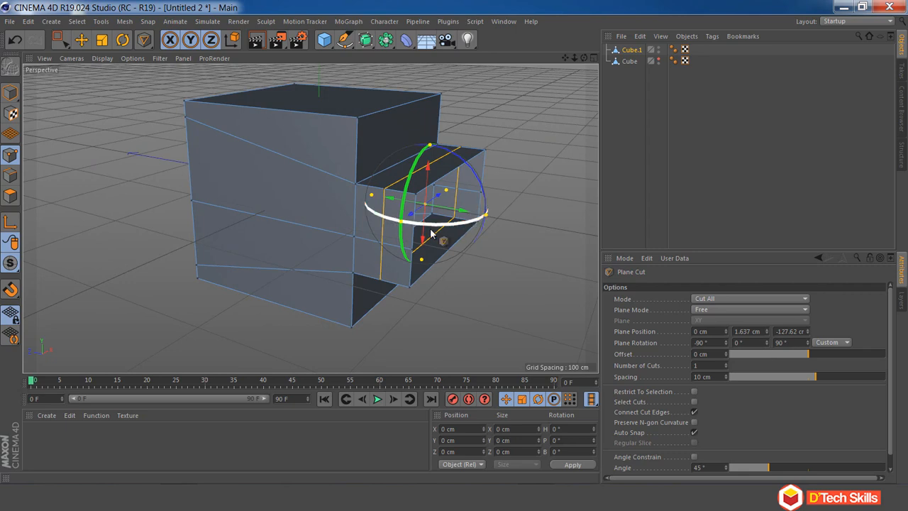
{"action": "mouse_move", "coordinate": [429, 227]}
{"action": "left_mouse_down"}
{"action": "mouse_move", "coordinate": [438, 228]}
{"action": "mouse_move", "coordinate": [418, 223]}
{"action": "mouse_move", "coordinate": [432, 226]}
{"action": "mouse_move", "coordinate": [417, 234]}
{"action": "left_mouse_up"}
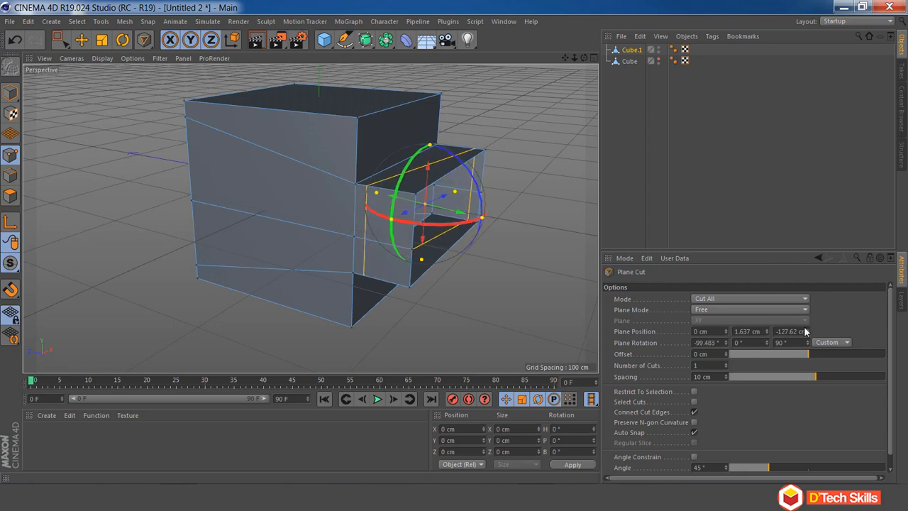
{"action": "left_click_drag", "start_coordinate": [419, 227], "coordinate": [434, 234]}
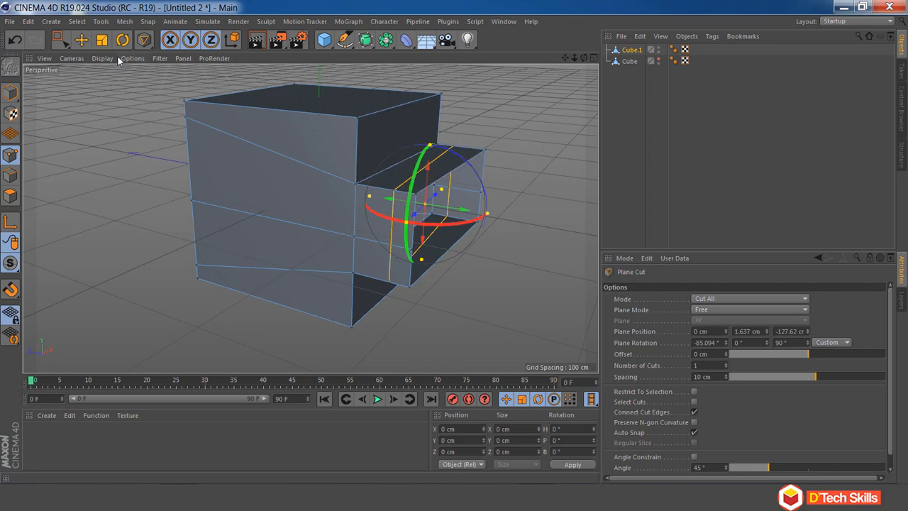
{"action": "left_click", "coordinate": [83, 41]}
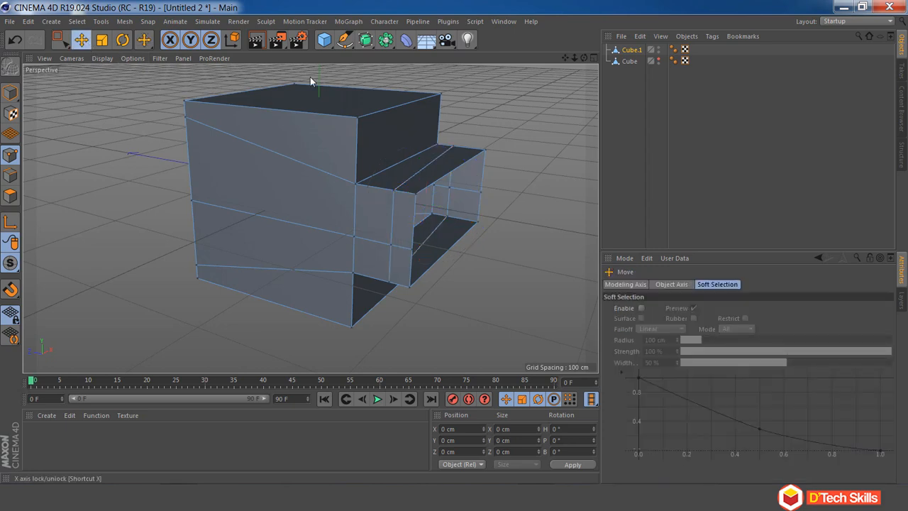
Undo the Plane Cut, and inset the main block's top polygon by about 28.2 cm with Extrude Inner
{"action": "key", "text": "ctrl+z"}
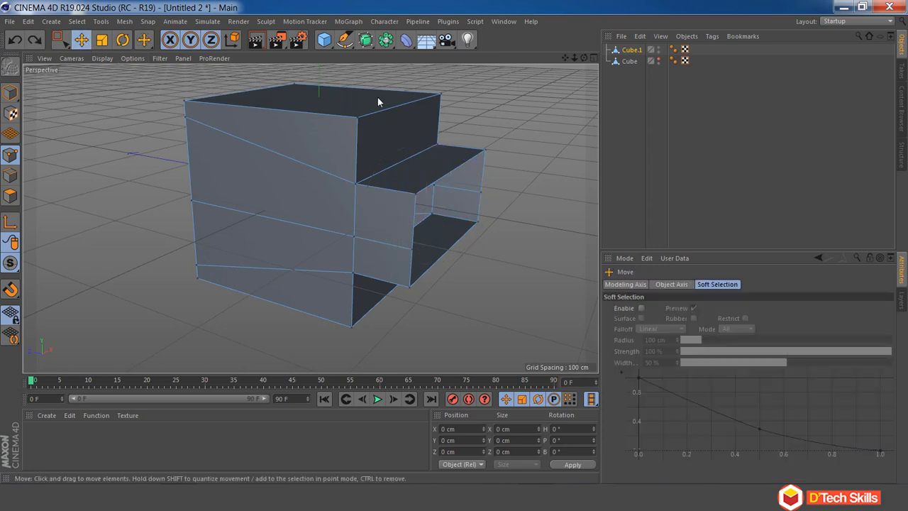
{"action": "left_click_drag", "start_coordinate": [575, 59], "coordinate": [311, 141]}
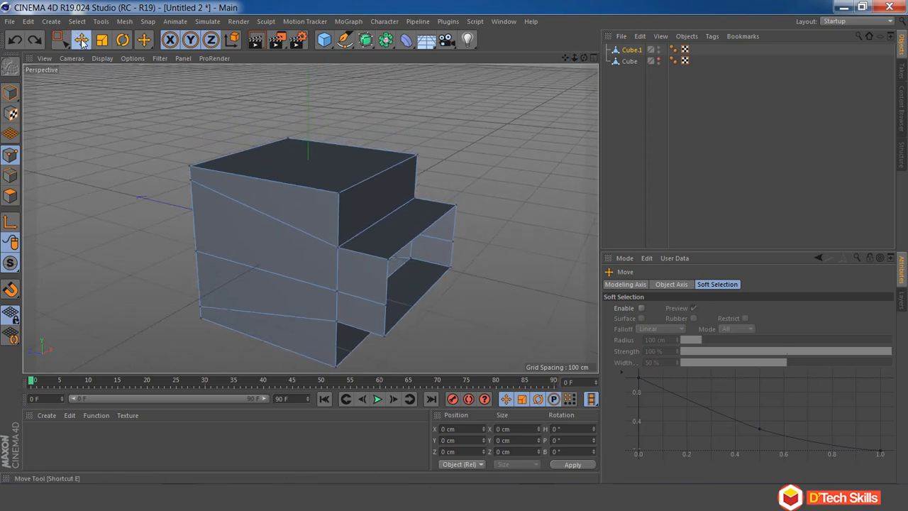
{"action": "left_click", "coordinate": [10, 195]}
{"action": "left_click", "coordinate": [294, 150]}
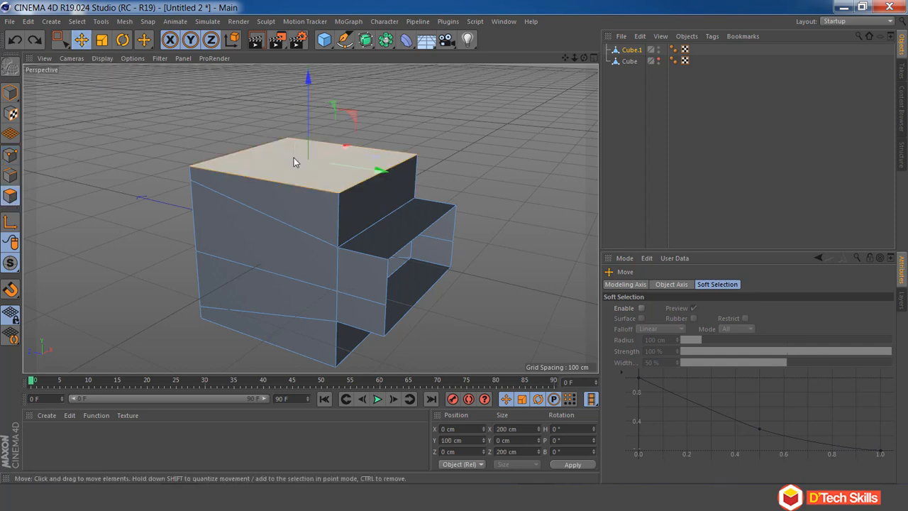
{"action": "right_click", "coordinate": [109, 112]}
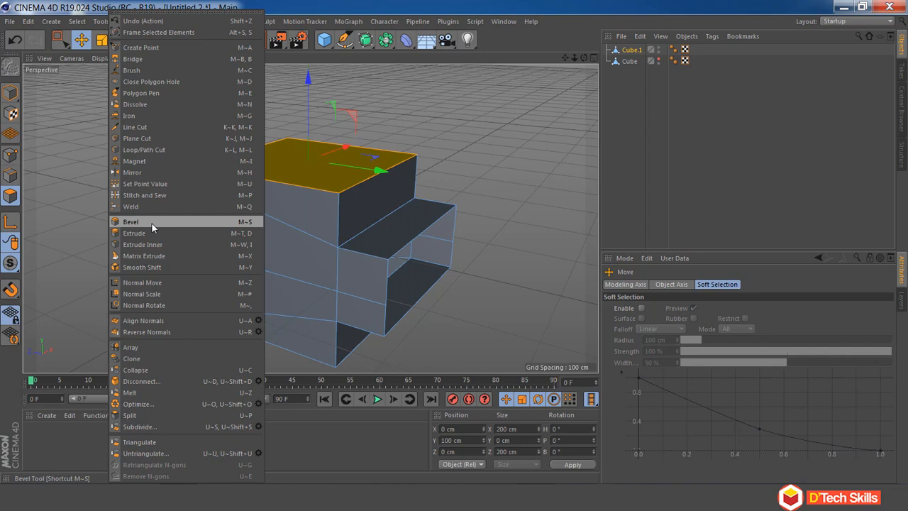
{"action": "left_click", "coordinate": [150, 244]}
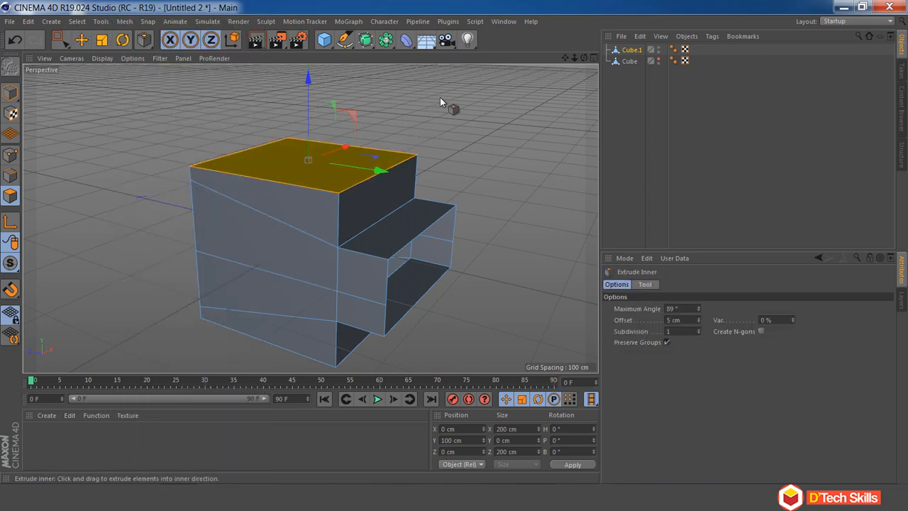
{"action": "left_click_drag", "start_coordinate": [440, 102], "coordinate": [521, 101]}
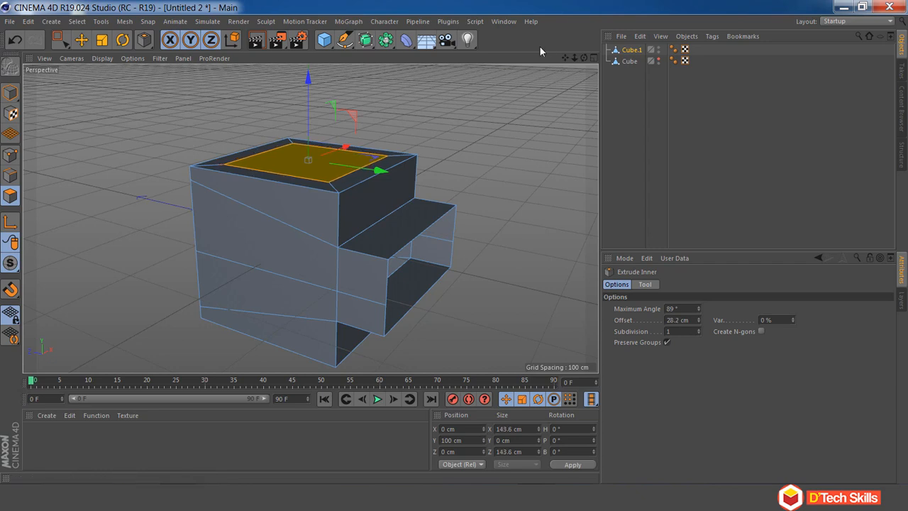
Bevel the inset top polygon into a raised, tapered block with about 38.3 cm offset and 38.3 cm extrusion
{"action": "left_click_drag", "start_coordinate": [575, 57], "coordinate": [567, 91]}
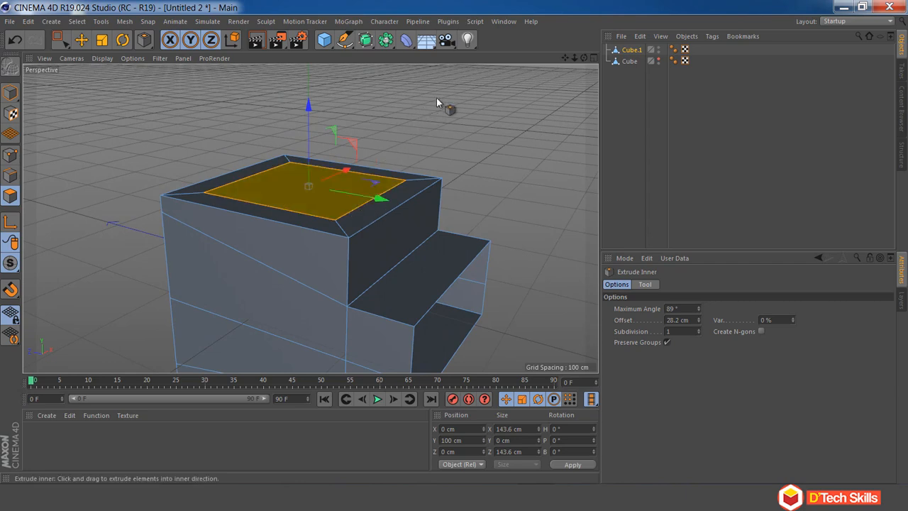
{"action": "right_click", "coordinate": [131, 127]}
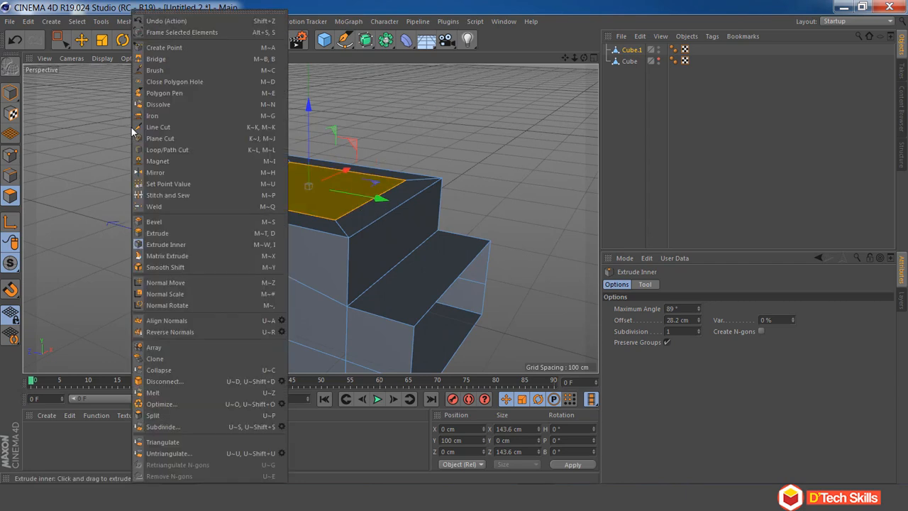
{"action": "left_click", "coordinate": [168, 222]}
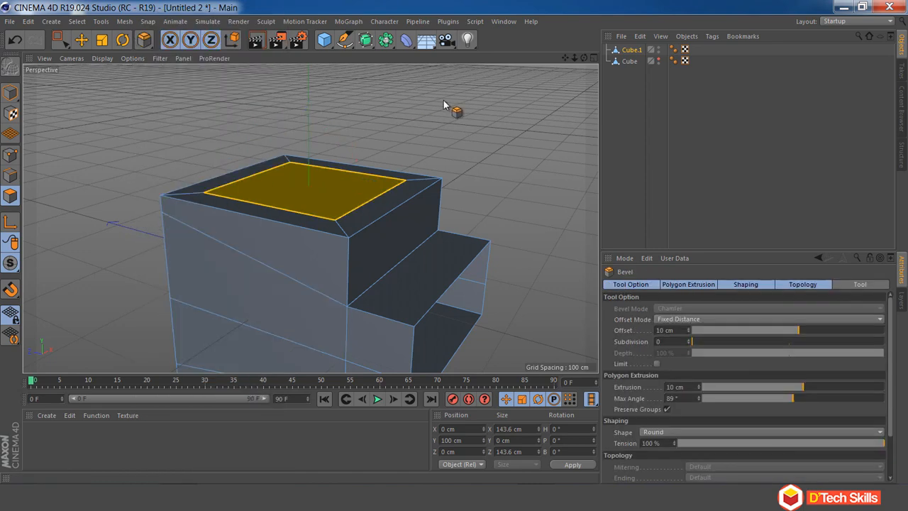
{"action": "left_click_drag", "start_coordinate": [455, 100], "coordinate": [536, 100]}
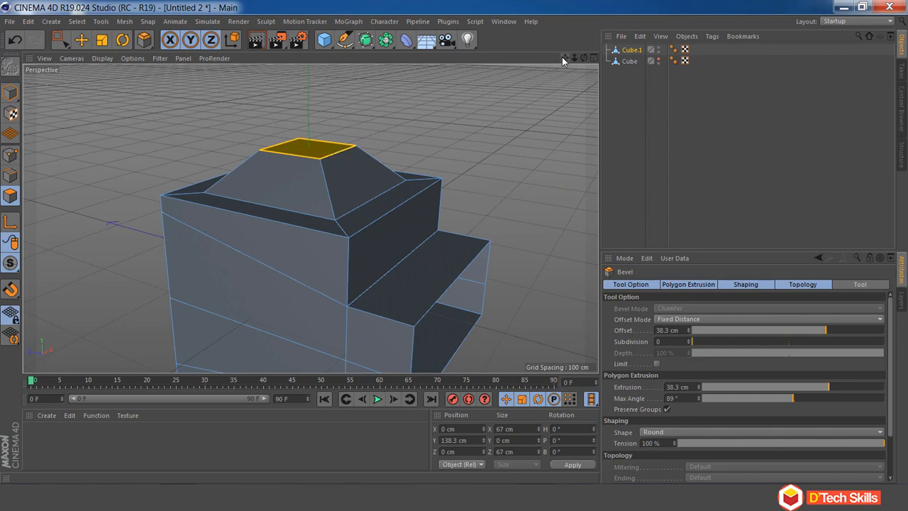
Adjust the bevel to a 26 cm offset and a 38 cm extrusion, and deselect the top polygon
{"action": "left_click_drag", "start_coordinate": [562, 57], "coordinate": [588, 97]}
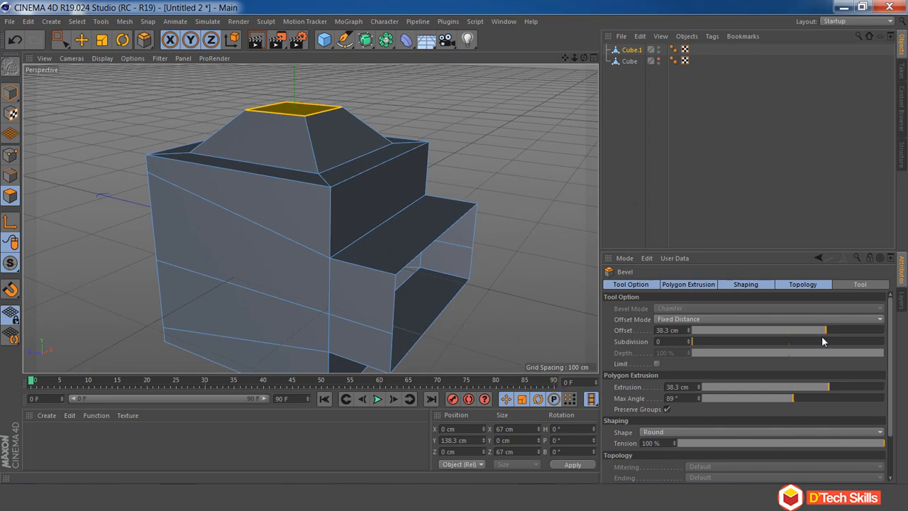
{"action": "mouse_move", "coordinate": [824, 330]}
{"action": "left_mouse_down"}
{"action": "mouse_move", "coordinate": [755, 322]}
{"action": "mouse_move", "coordinate": [814, 331]}
{"action": "left_mouse_up"}
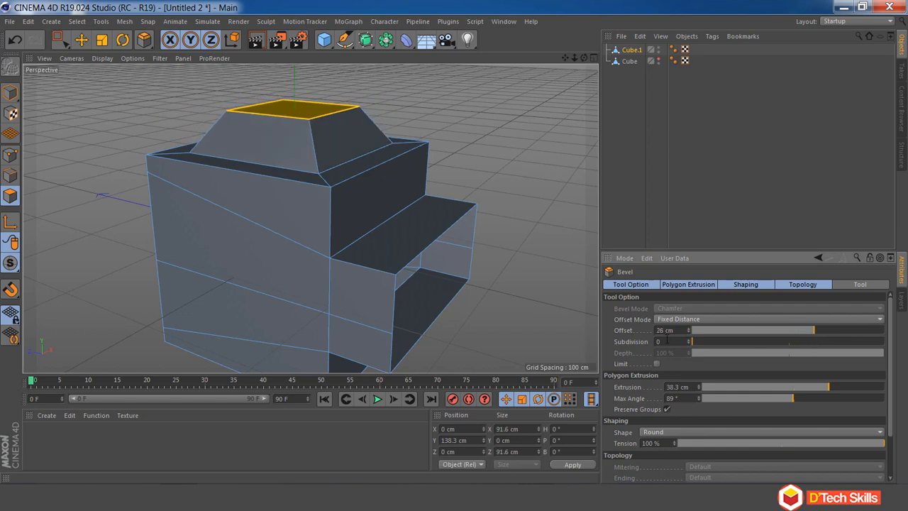
{"action": "mouse_move", "coordinate": [829, 387]}
{"action": "left_mouse_down"}
{"action": "mouse_move", "coordinate": [801, 388]}
{"action": "mouse_move", "coordinate": [845, 395]}
{"action": "mouse_move", "coordinate": [830, 396]}
{"action": "left_mouse_up"}
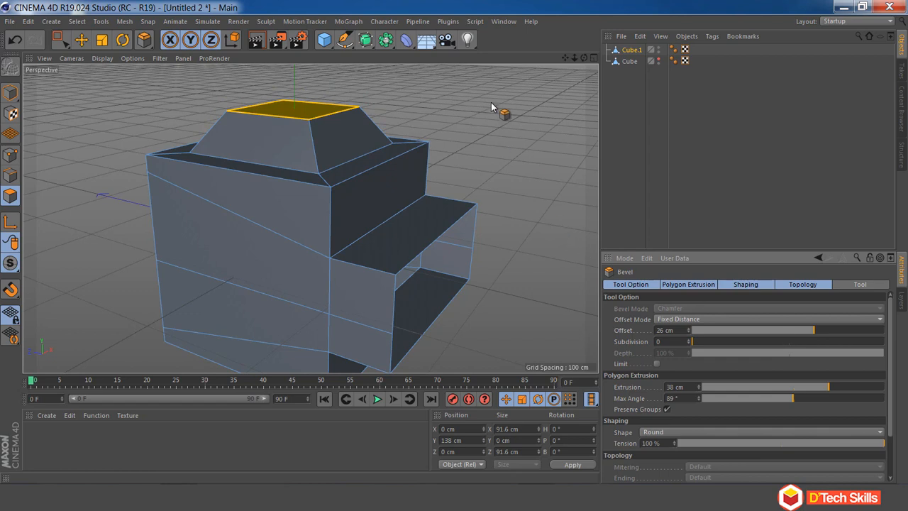
{"action": "scroll", "coordinate": [310, 215], "scroll_direction": "down", "scroll_amount": 5}
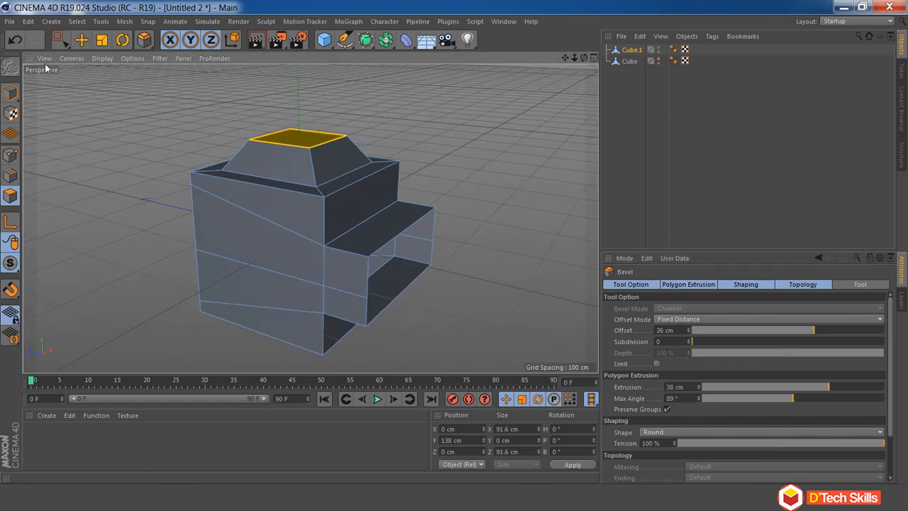
{"action": "left_click", "coordinate": [79, 44]}
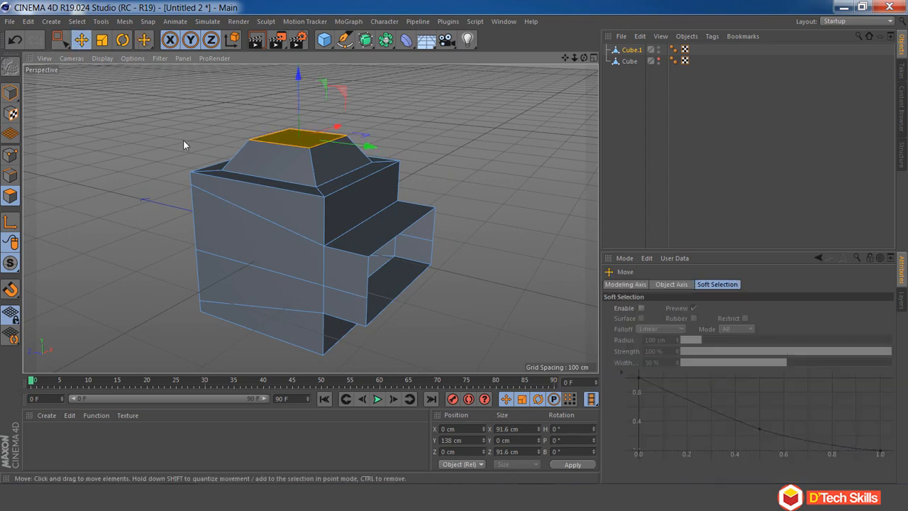
{"action": "left_click", "coordinate": [137, 130]}
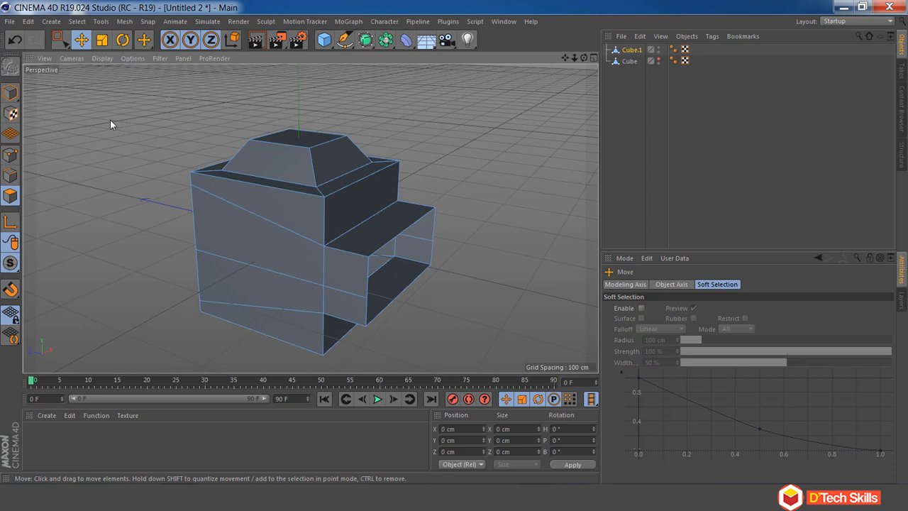
Review the options of the Line Cut tool and the Loop/Path Cut tool without making a cut
{"action": "right_click", "coordinate": [110, 120]}
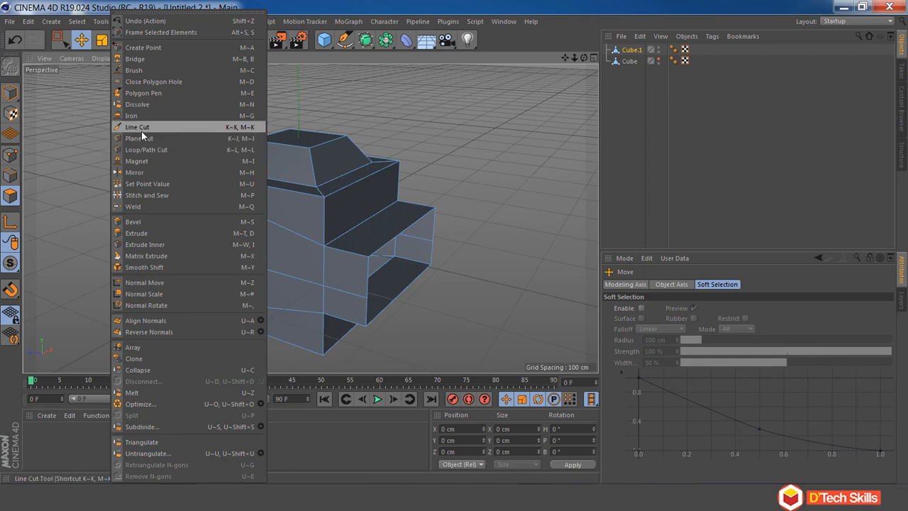
{"action": "left_click", "coordinate": [203, 128]}
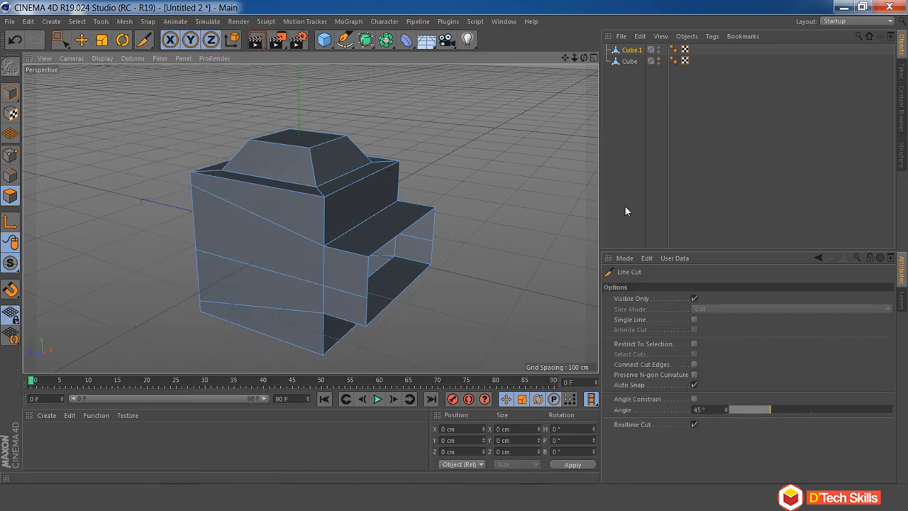
{"action": "right_click", "coordinate": [445, 146]}
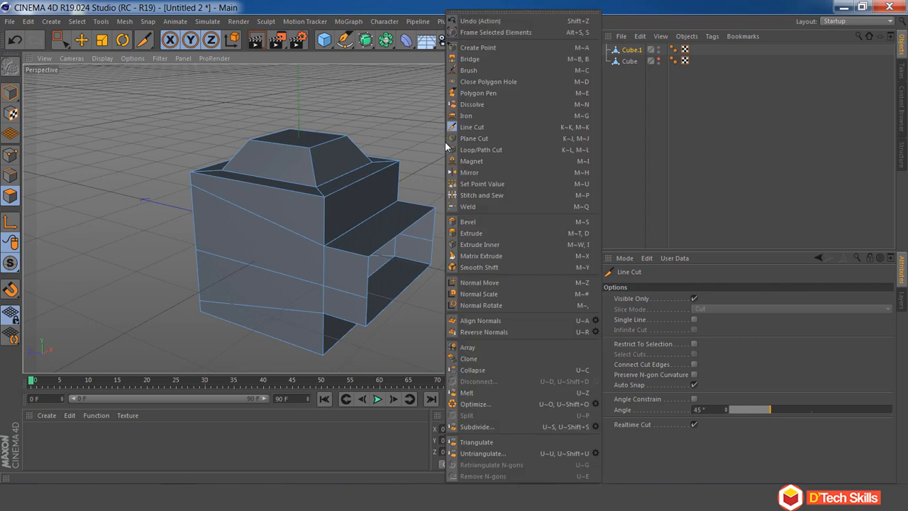
{"action": "left_click", "coordinate": [502, 149]}
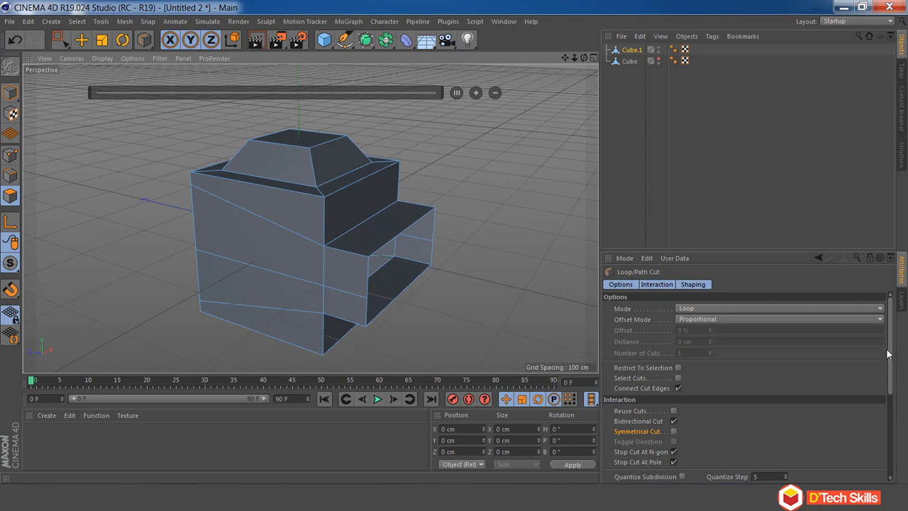
{"action": "left_click_drag", "start_coordinate": [891, 355], "coordinate": [899, 372]}
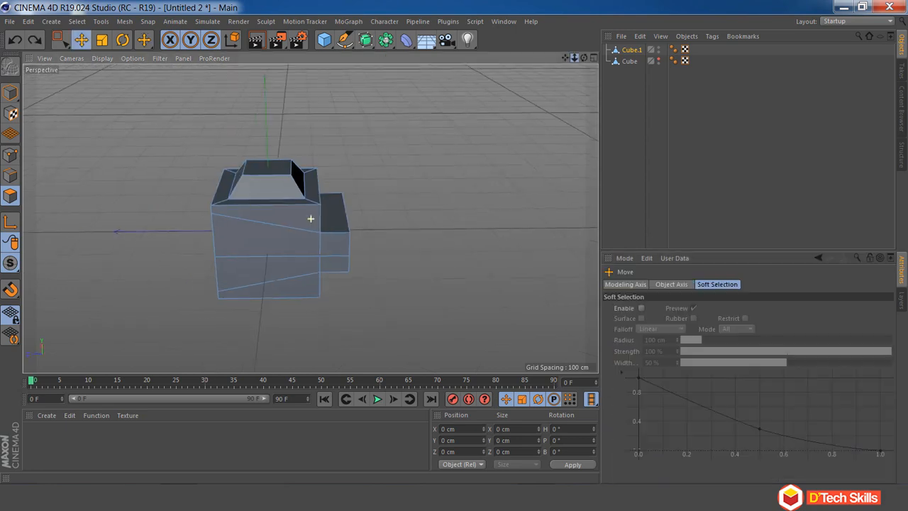
{"action": "scroll", "coordinate": [310, 218], "scroll_direction": "up", "scroll_amount": 4}
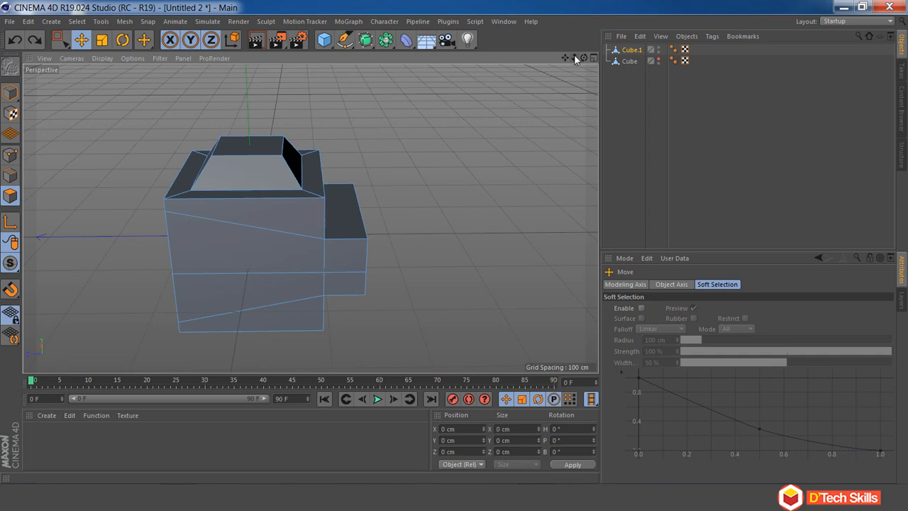
{"action": "mouse_move", "coordinate": [575, 59]}
{"action": "left_mouse_down"}
{"action": "mouse_move", "coordinate": [310, 219]}
{"action": "mouse_move", "coordinate": [569, 61]}
{"action": "left_mouse_up"}
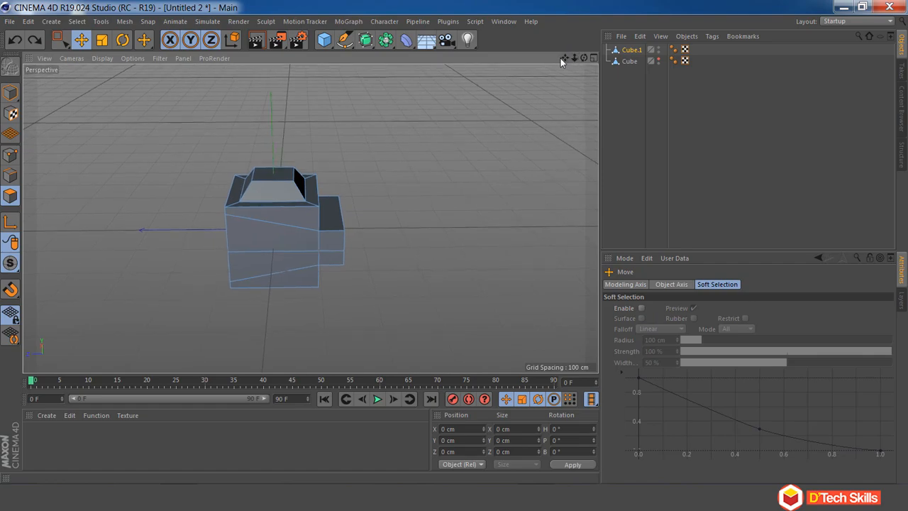